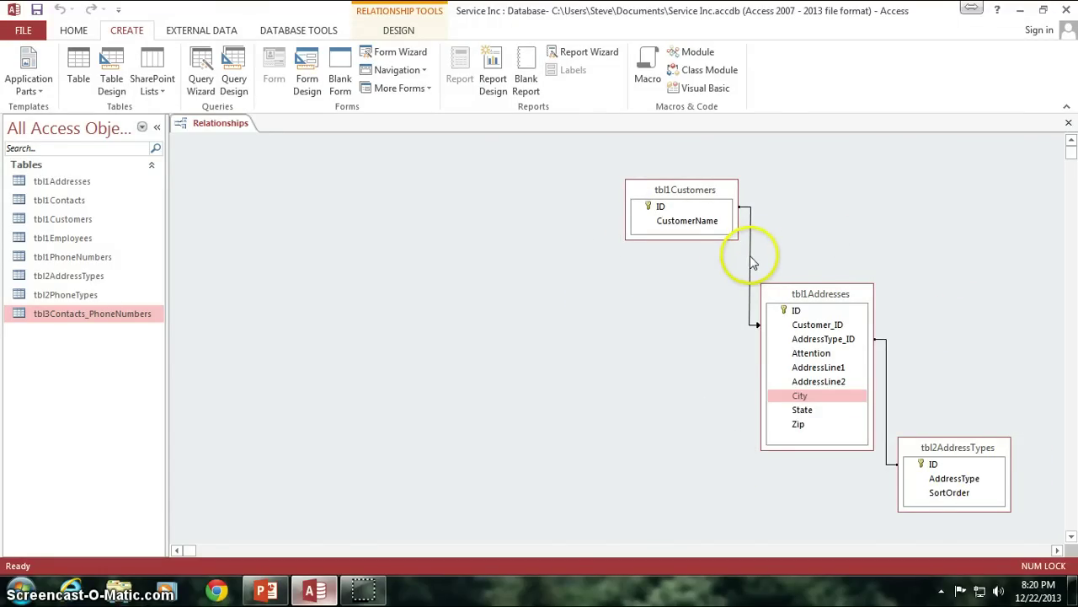
Step: Select the join line between tbl1Customers and tbl1Addresses to edit that relationship
left_click(749, 262)
double_click(752, 264)
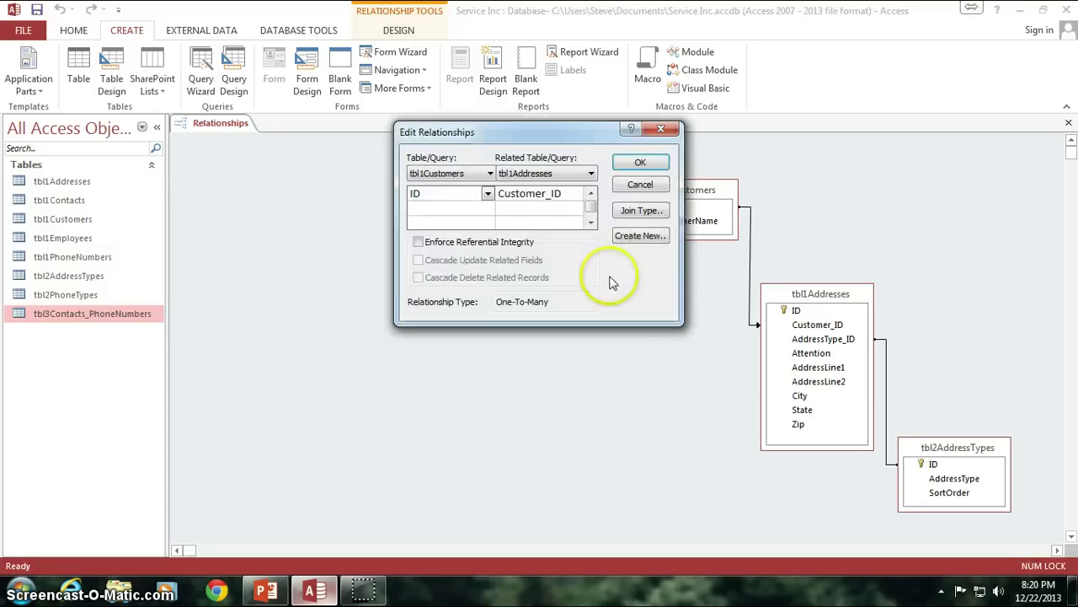
left_click_drag(561, 159, 427, 187)
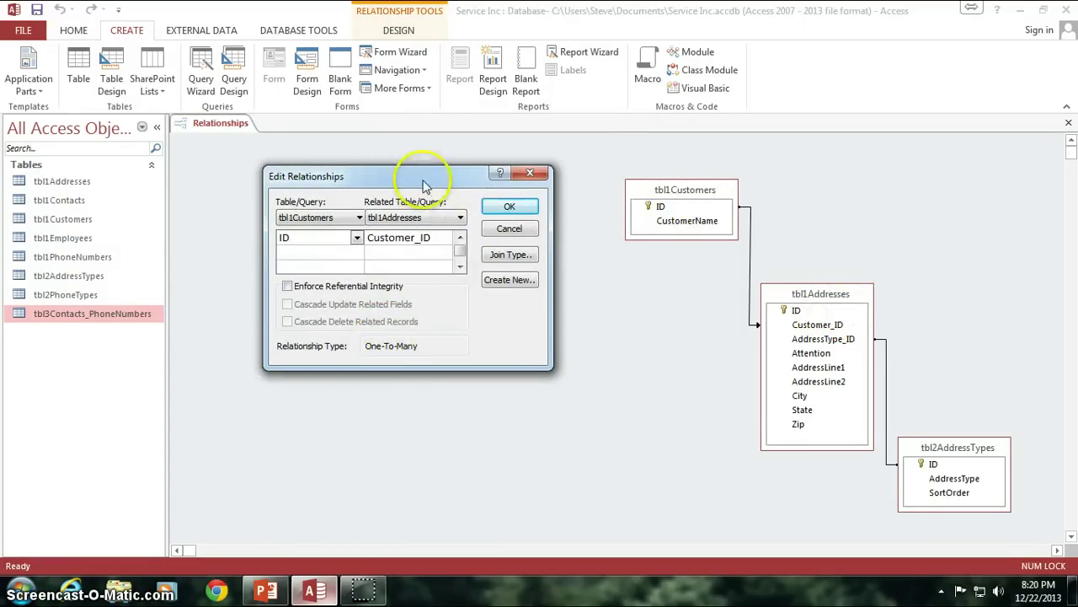
left_click_drag(426, 174, 508, 188)
left_click_drag(396, 255, 289, 244)
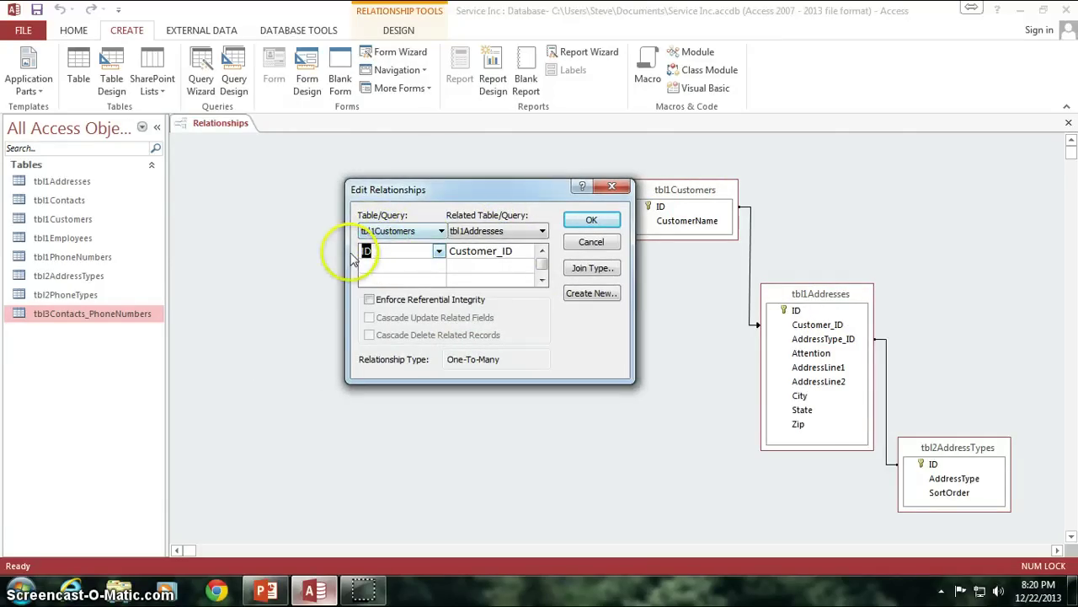
left_click_drag(477, 251, 499, 251)
left_click(490, 231)
left_click(394, 271)
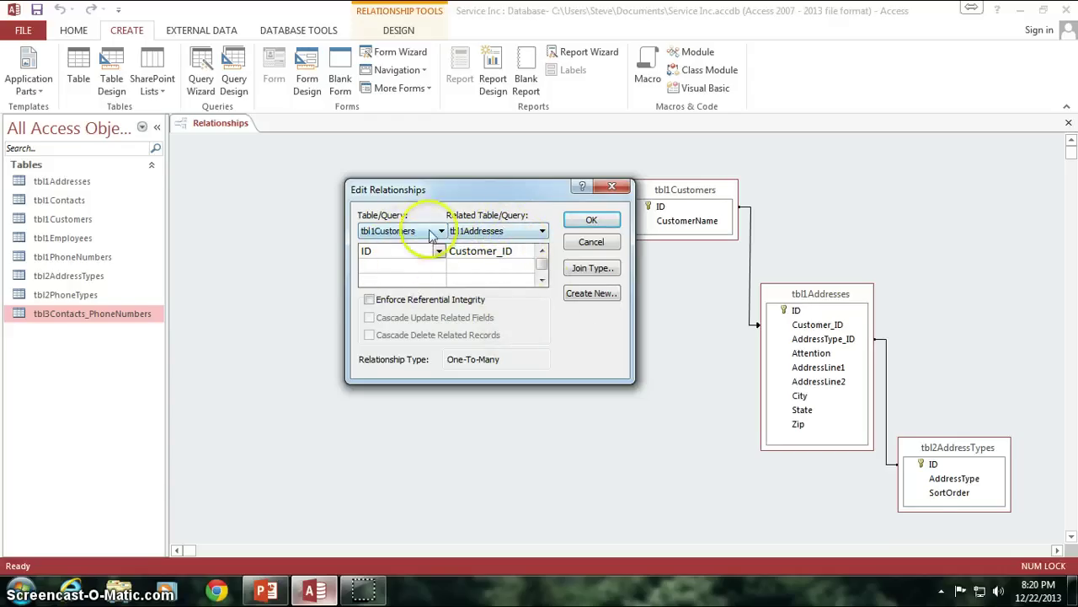
left_click(386, 233)
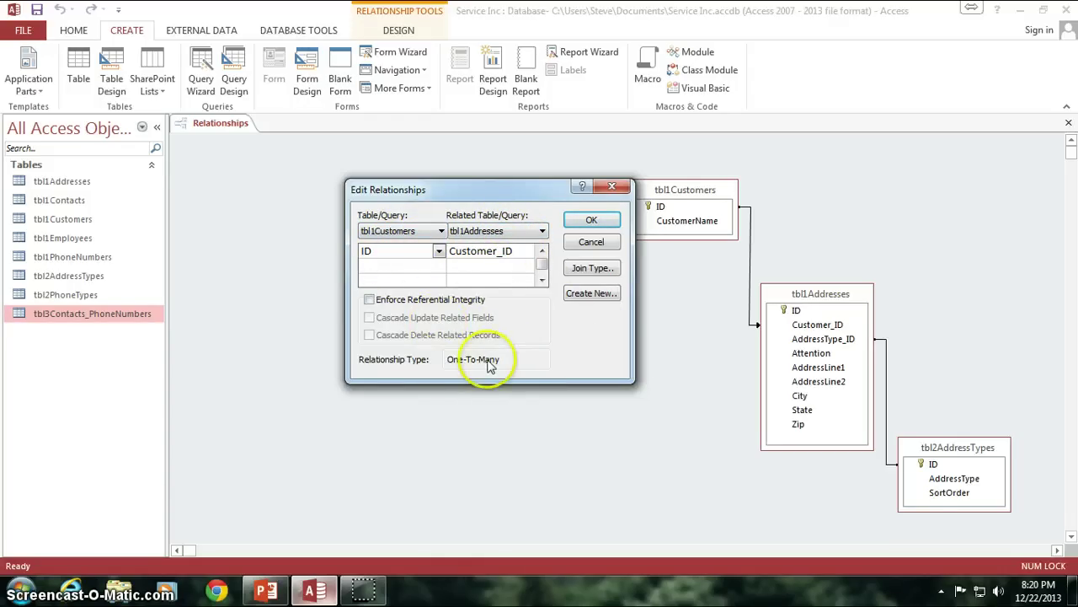
left_click_drag(525, 192, 485, 191)
left_click(557, 240)
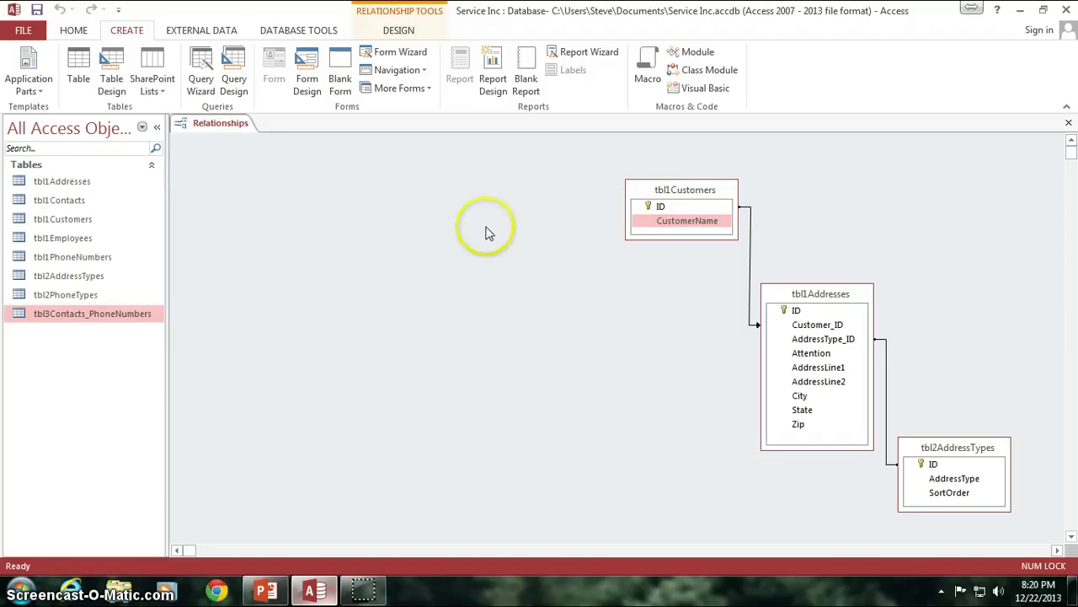
double_click(750, 242)
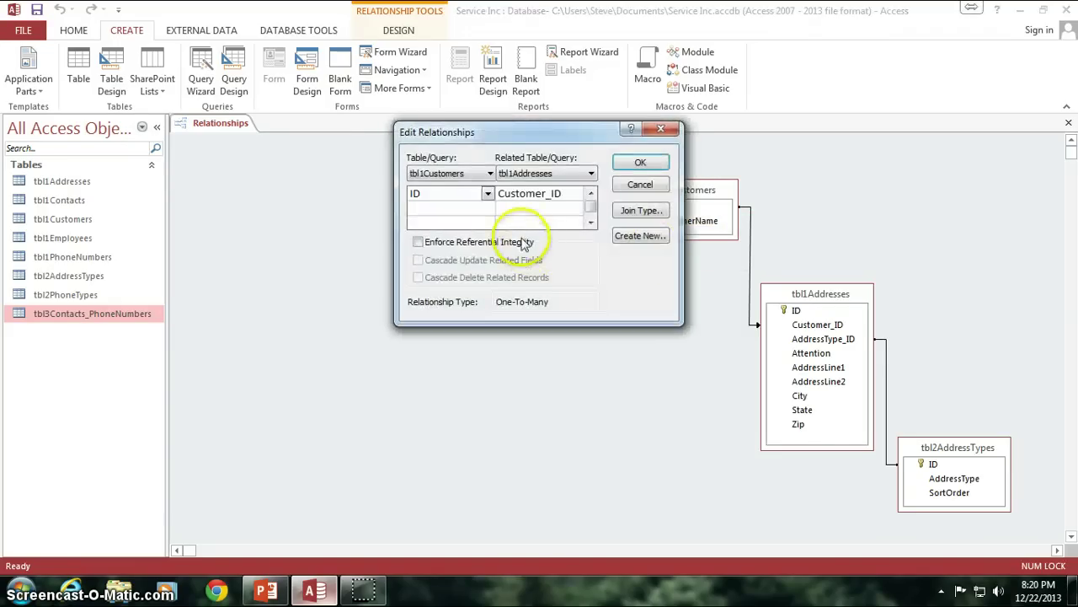
left_click_drag(510, 142, 437, 186)
left_click(369, 249)
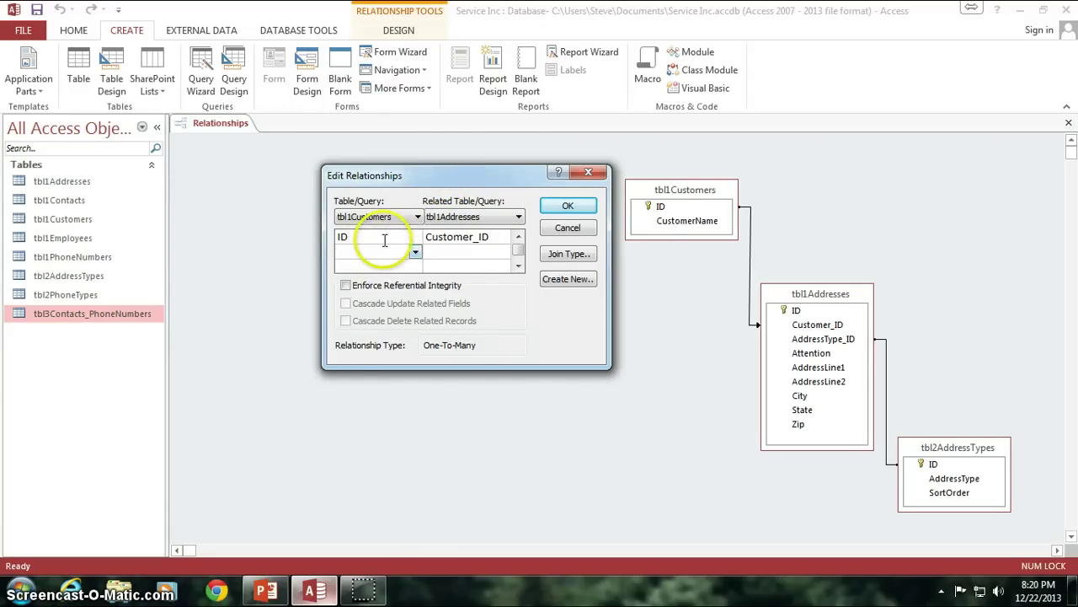
left_click(493, 241)
double_click(457, 236)
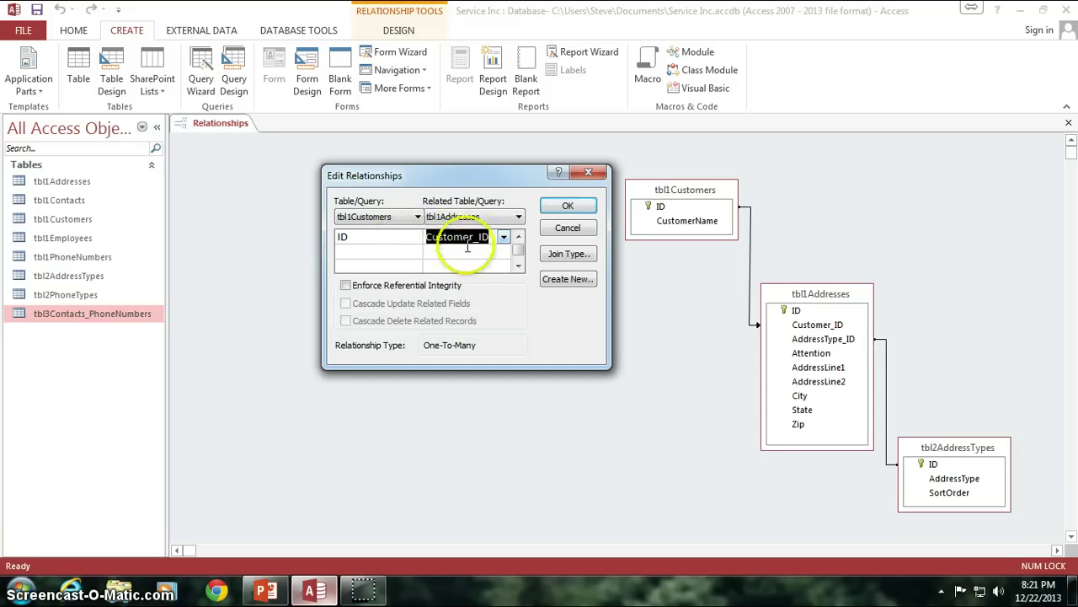
left_click(376, 237)
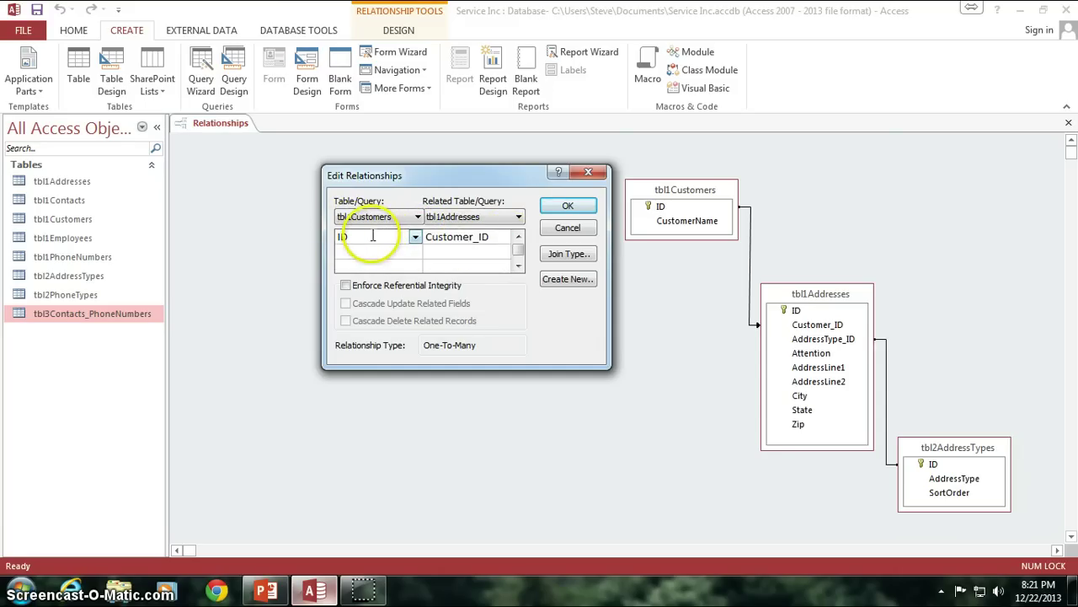
left_click_drag(367, 236, 316, 235)
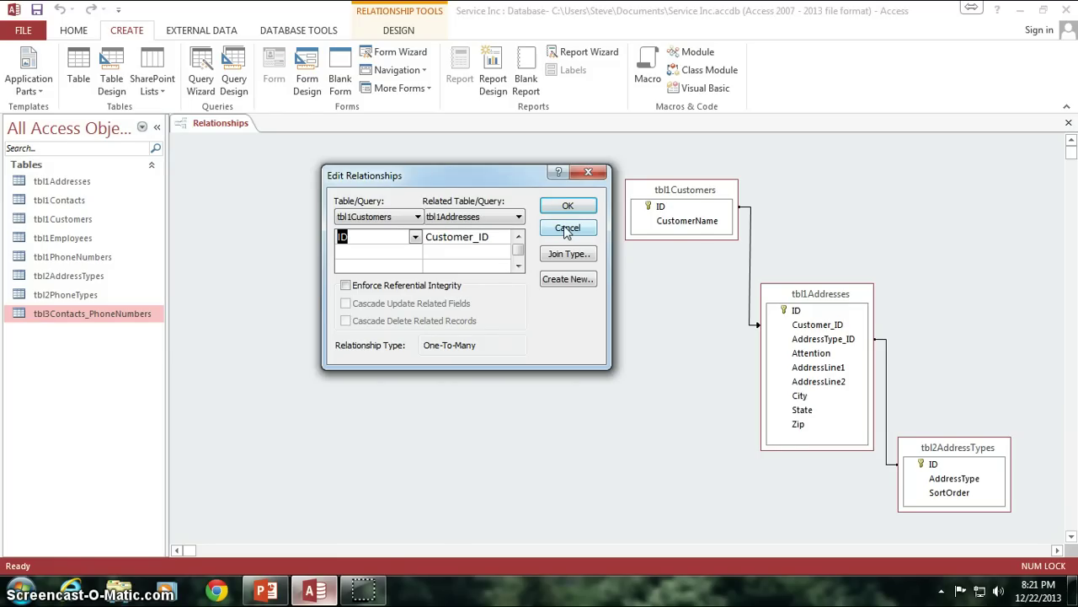
left_click_drag(450, 178, 430, 192)
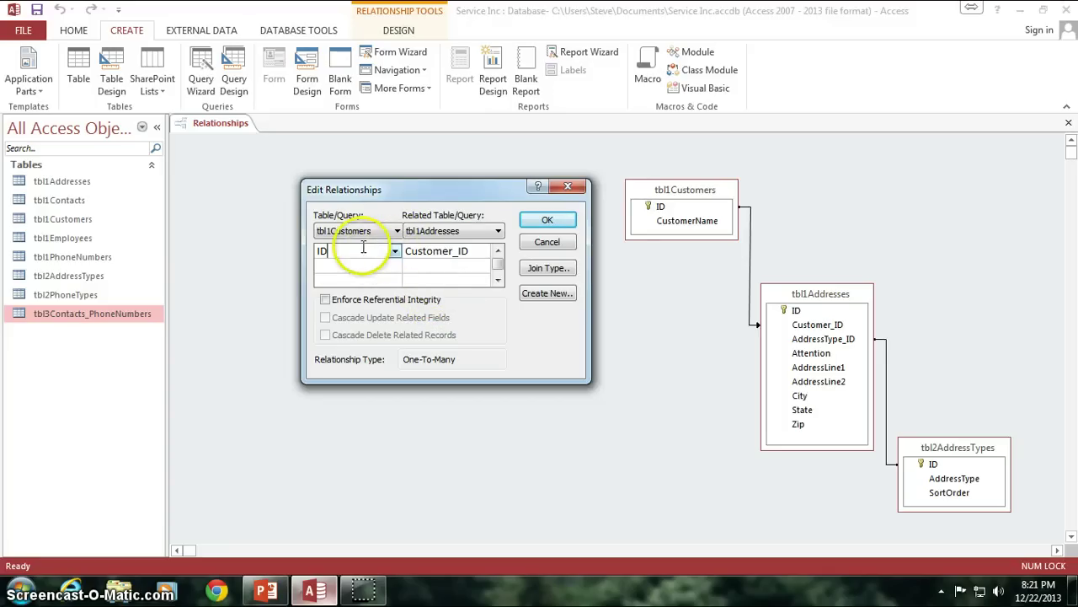
left_click_drag(357, 253, 321, 253)
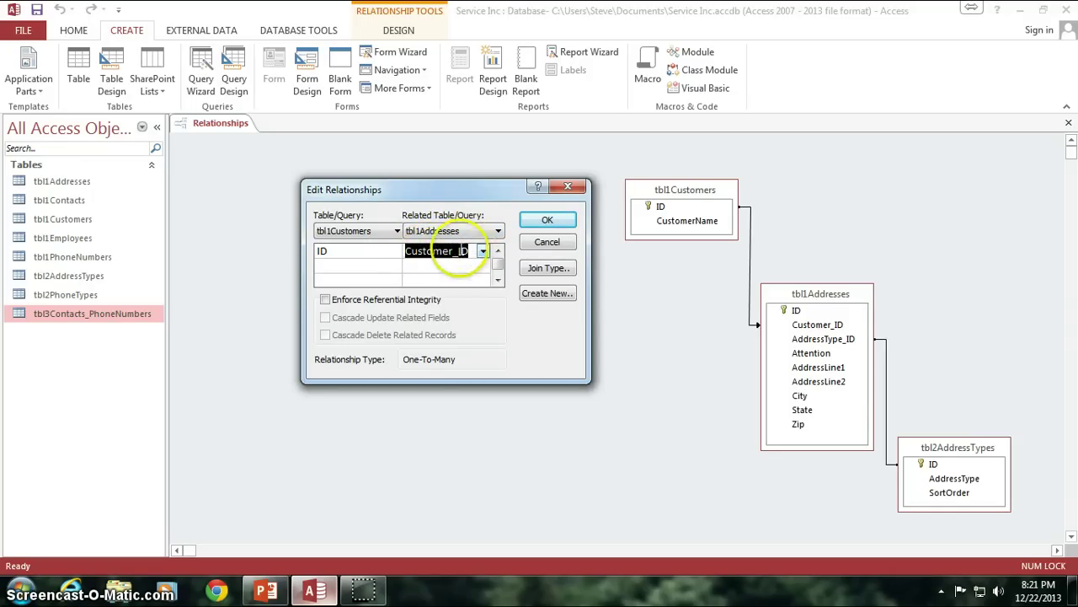
left_click(355, 251)
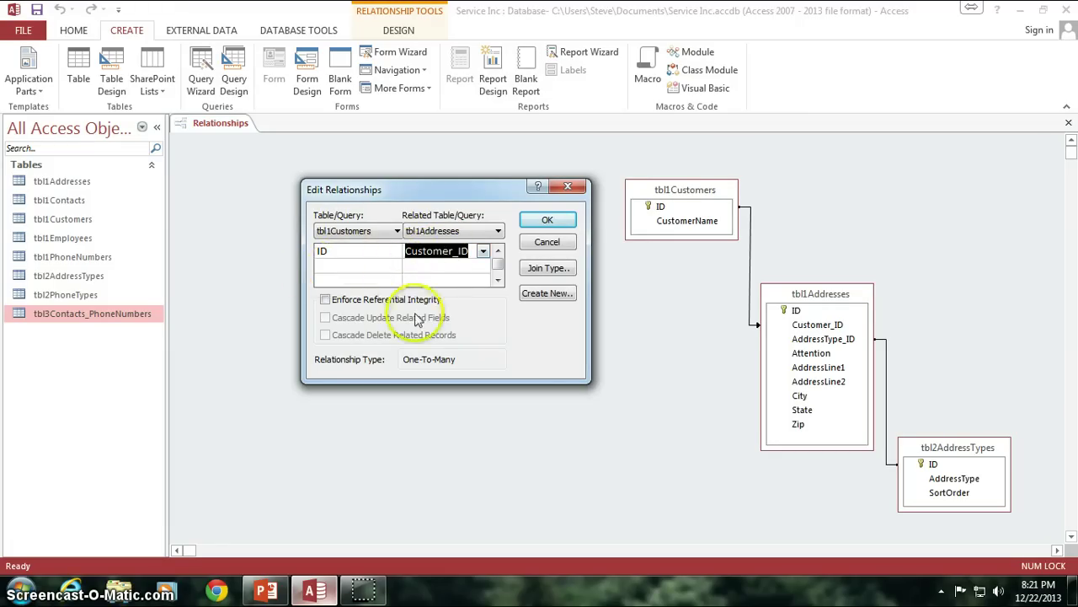
left_click(350, 248)
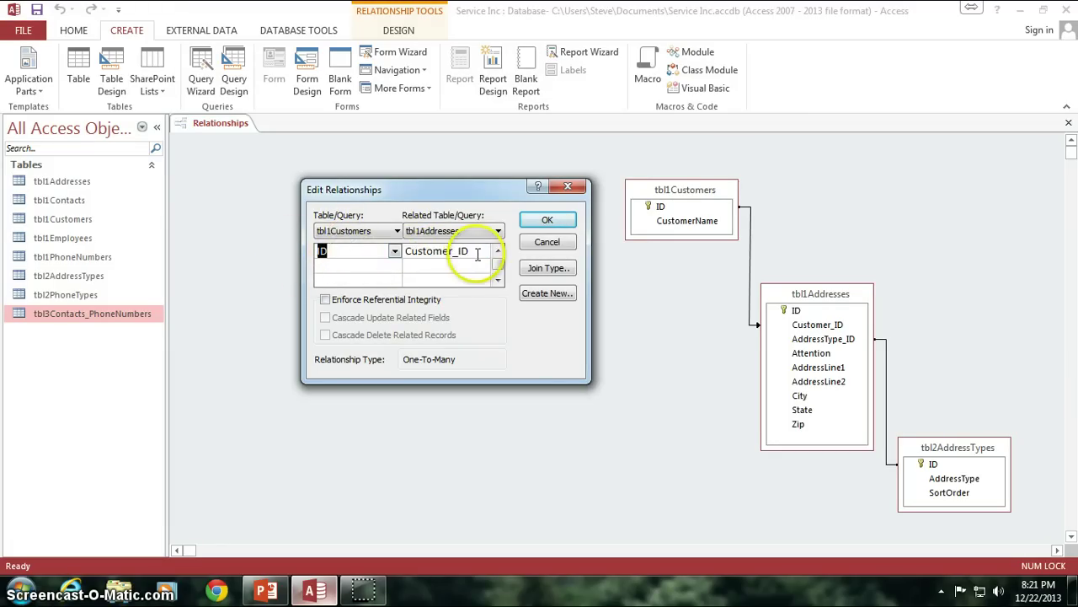
left_click(436, 254)
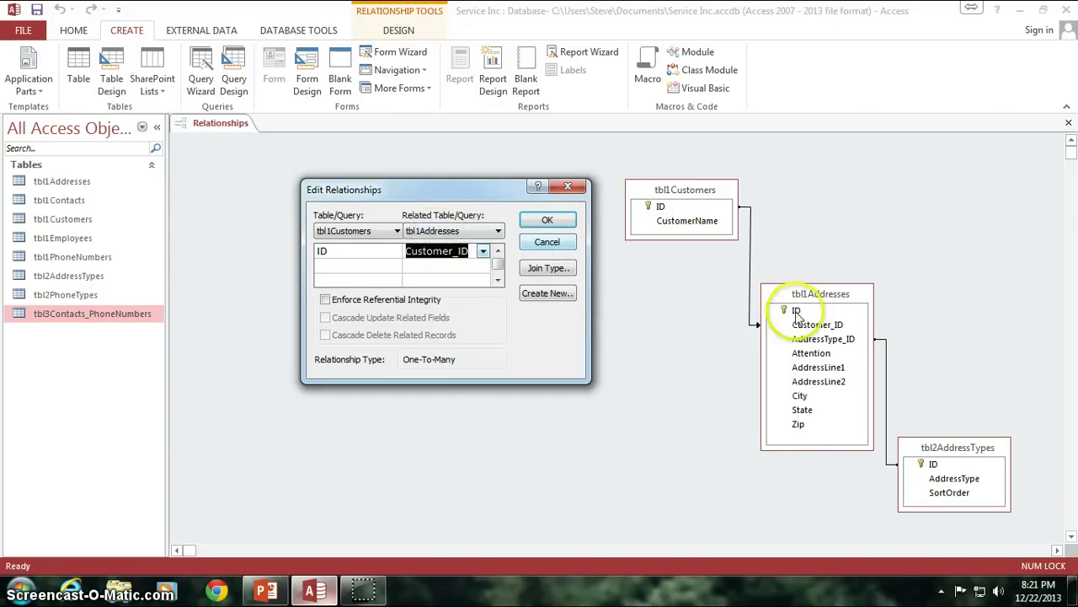
left_click(356, 250)
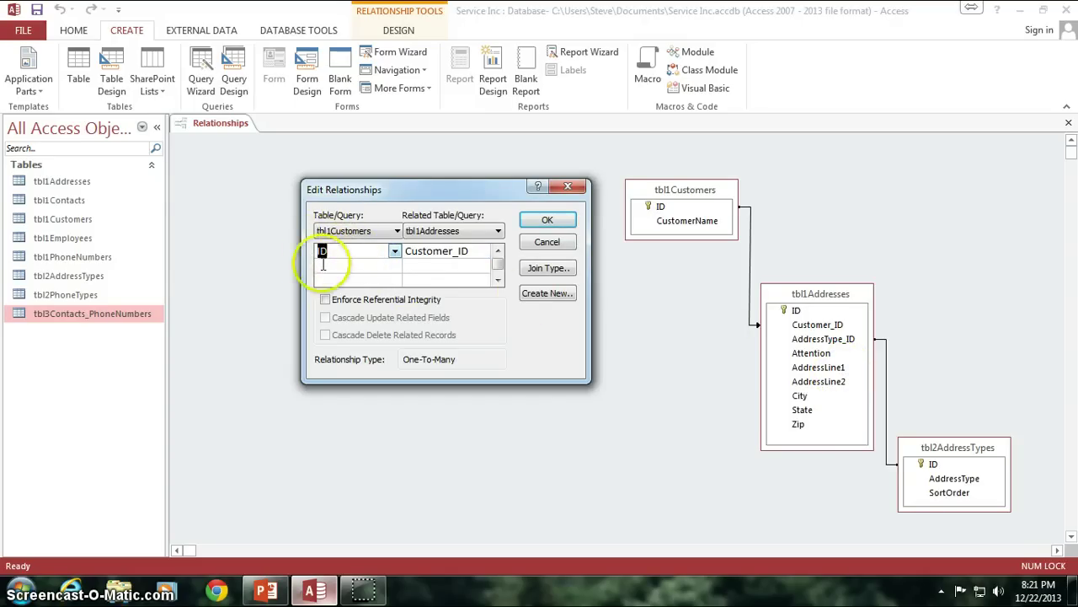
left_click(547, 242)
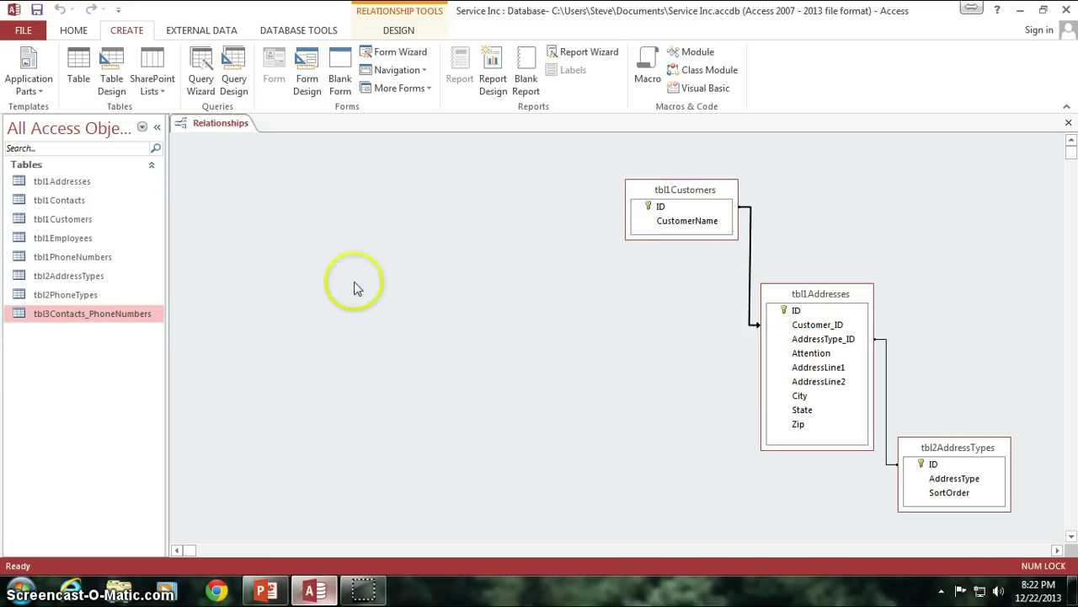
Step: Add tbl1Contacts to the relationships layout and position it in the middle
right_click(476, 250)
left_click(514, 254)
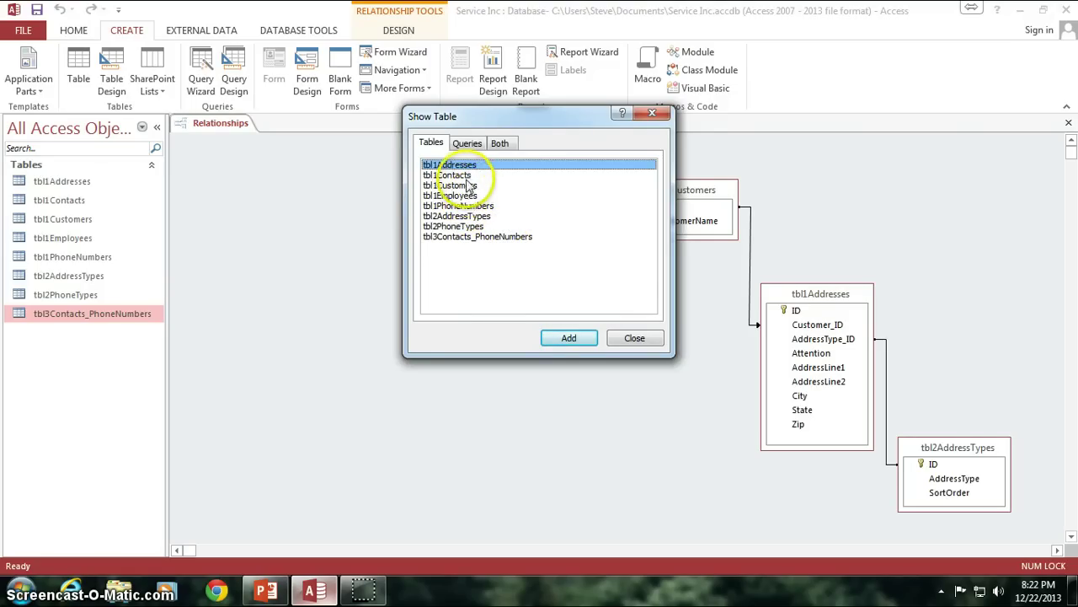
left_click(449, 175)
left_click(569, 338)
left_click(634, 338)
left_click_drag(257, 155, 540, 255)
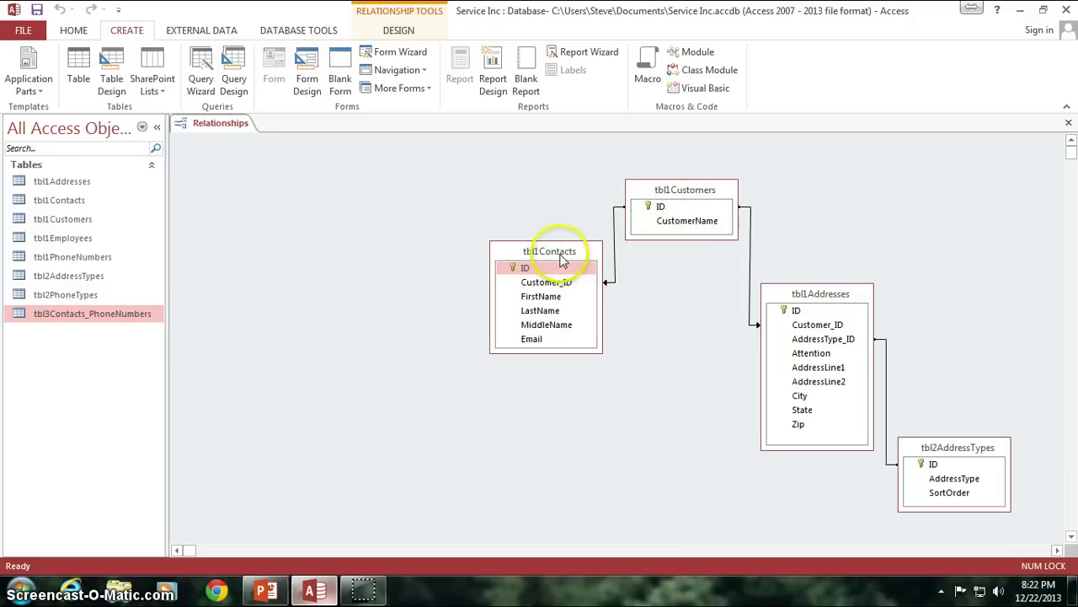
left_click_drag(561, 256, 560, 263)
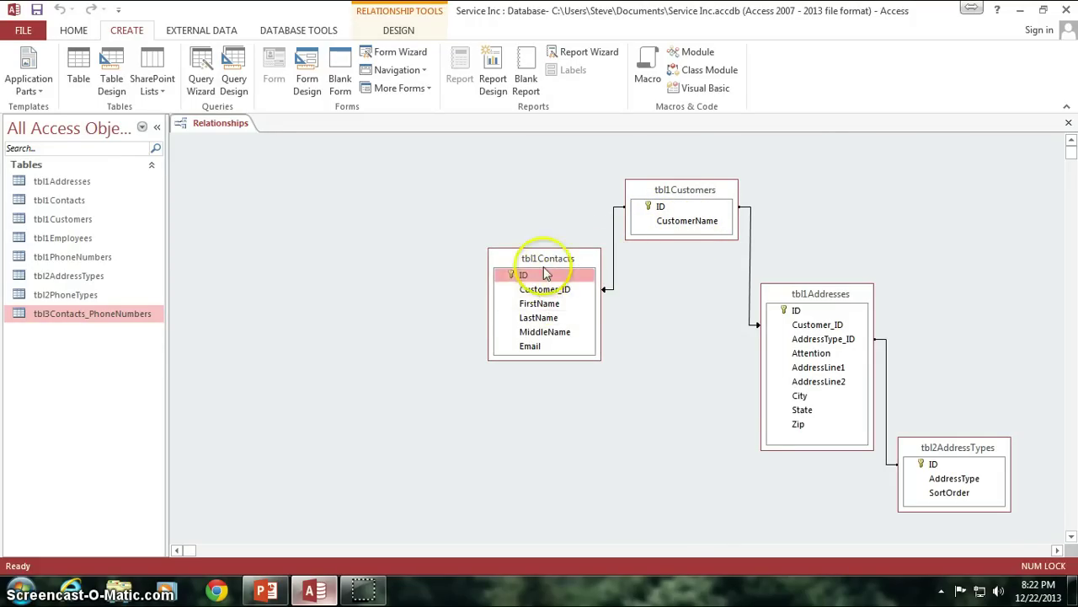
left_click_drag(547, 254, 550, 242)
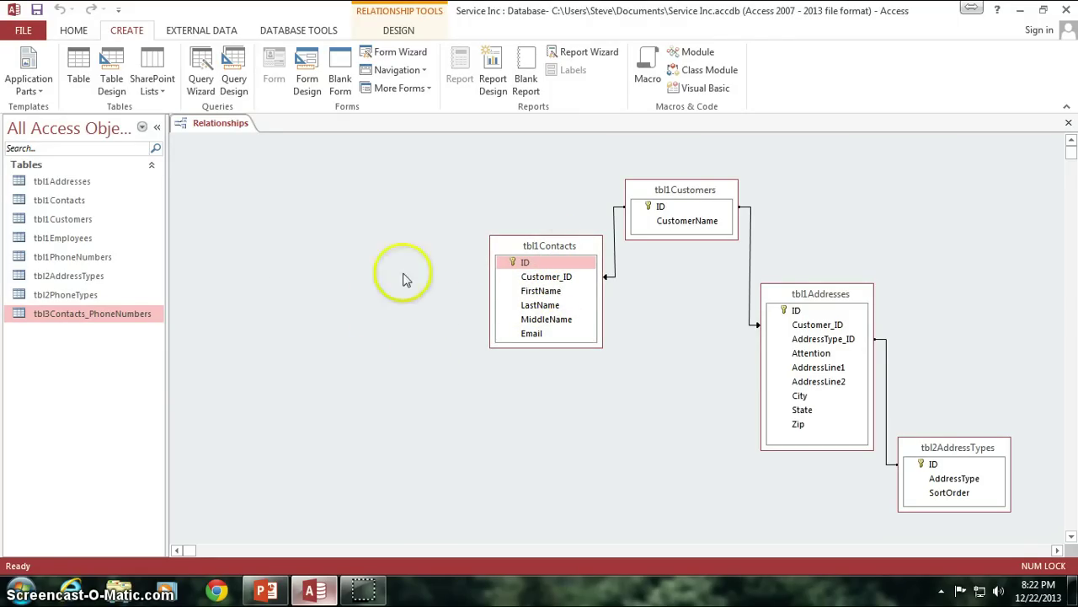
Step: Add tbl1PhoneNumbers to the layout and place it just left of tbl1Contacts
right_click(357, 286)
left_click(411, 295)
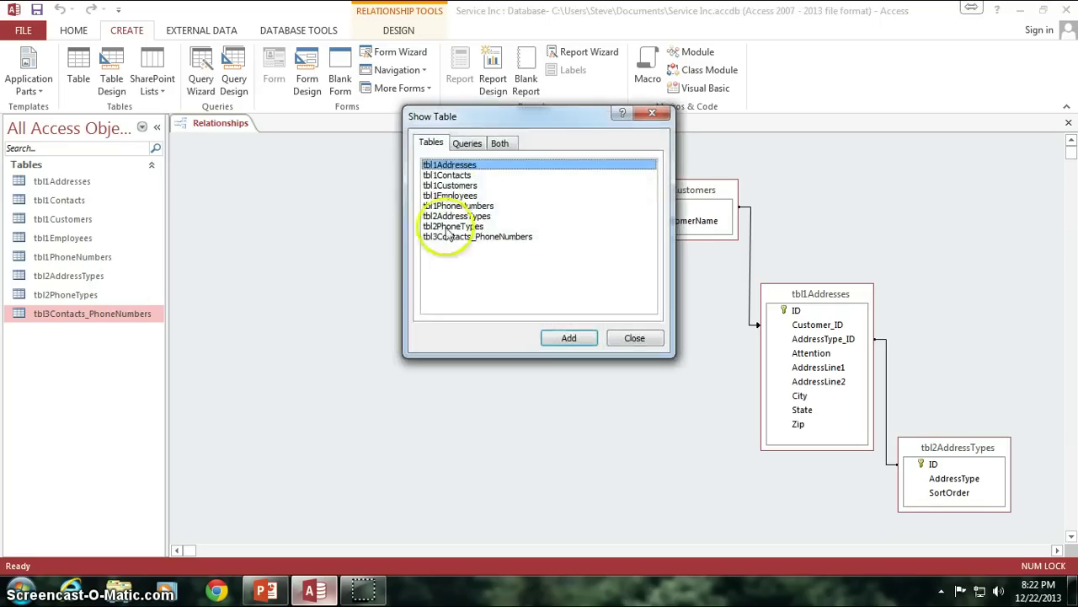
left_click(468, 206)
left_click(569, 337)
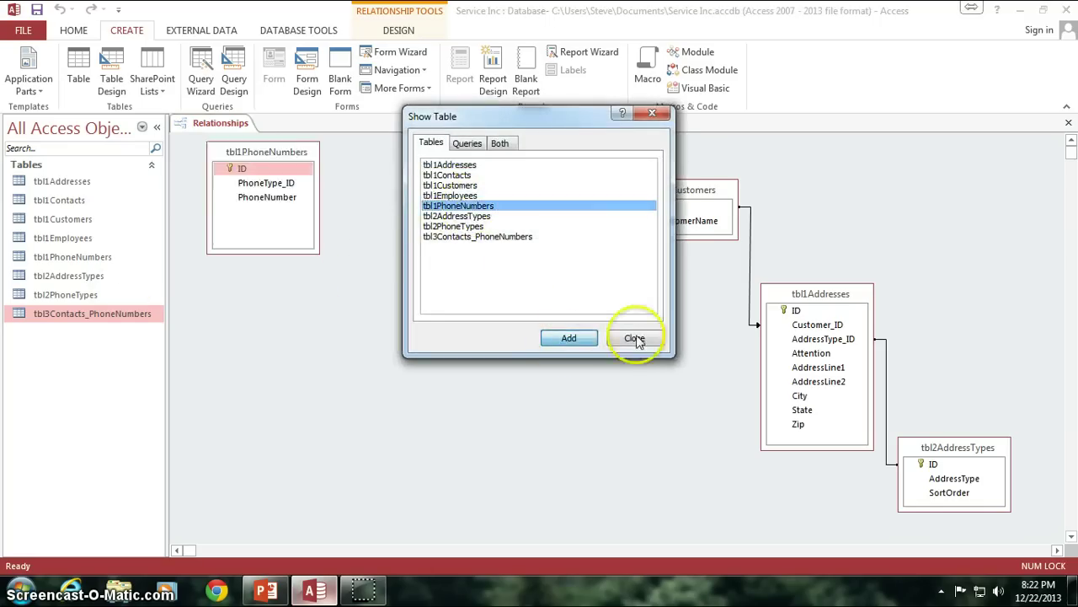
left_click(634, 338)
left_click_drag(278, 158, 402, 257)
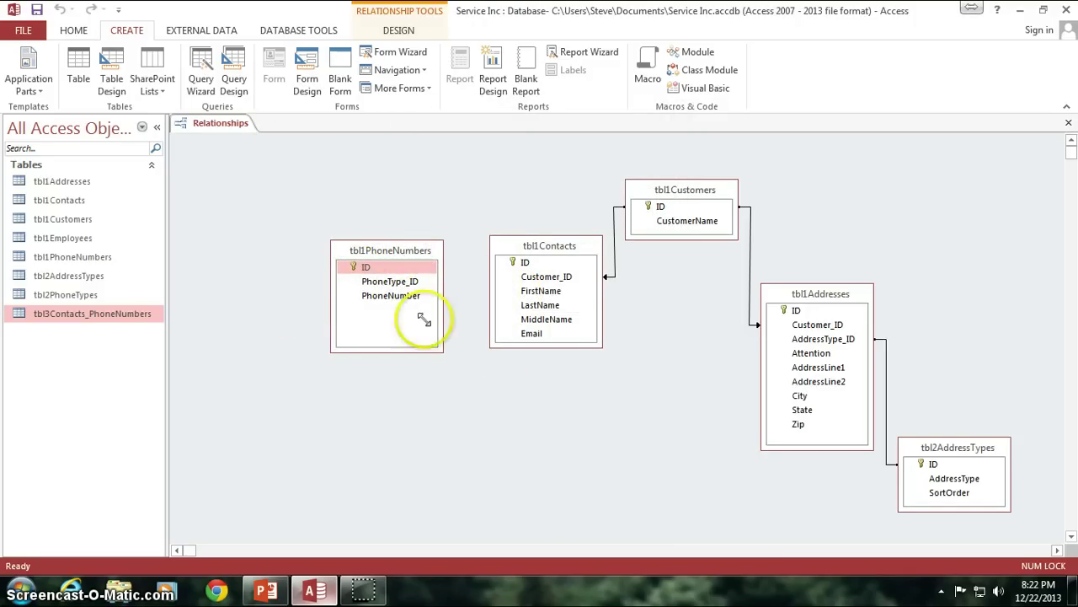
left_click_drag(389, 250, 390, 247)
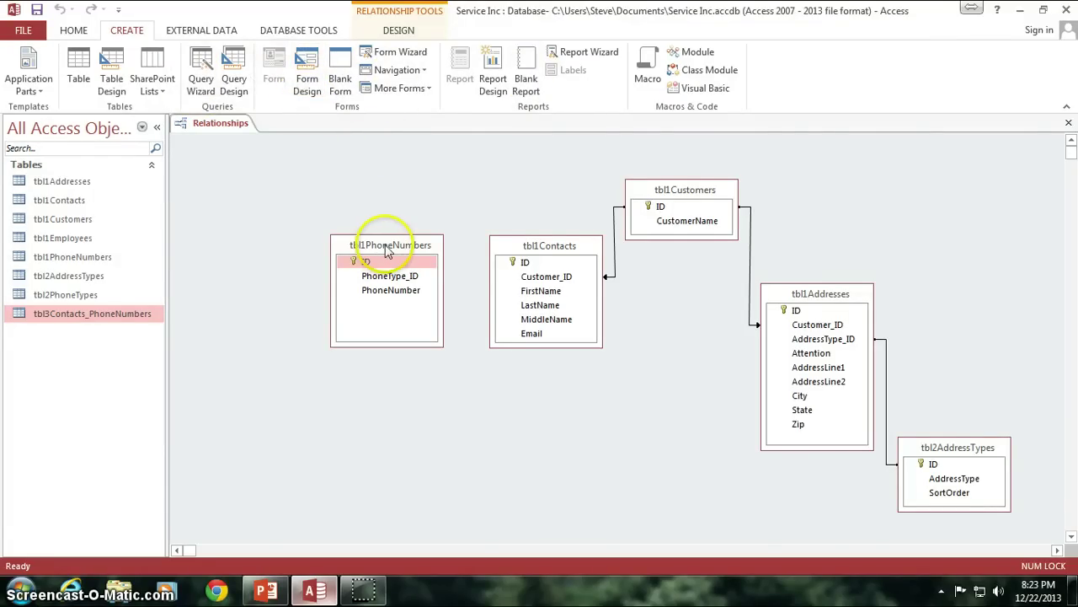
left_click_drag(390, 251, 396, 252)
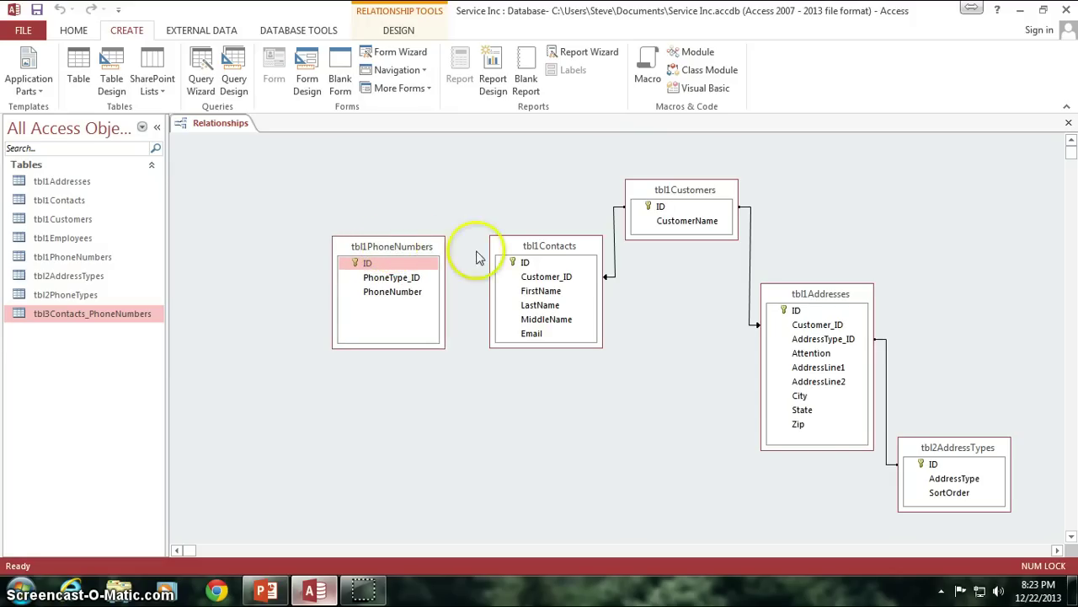
left_click(525, 262)
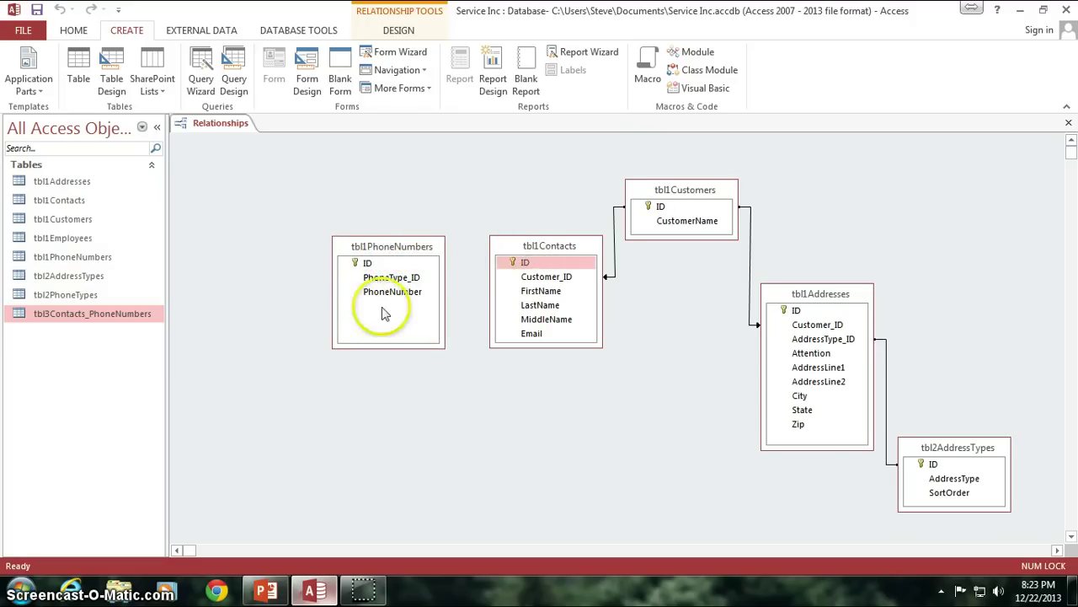
left_click_drag(402, 346, 401, 311)
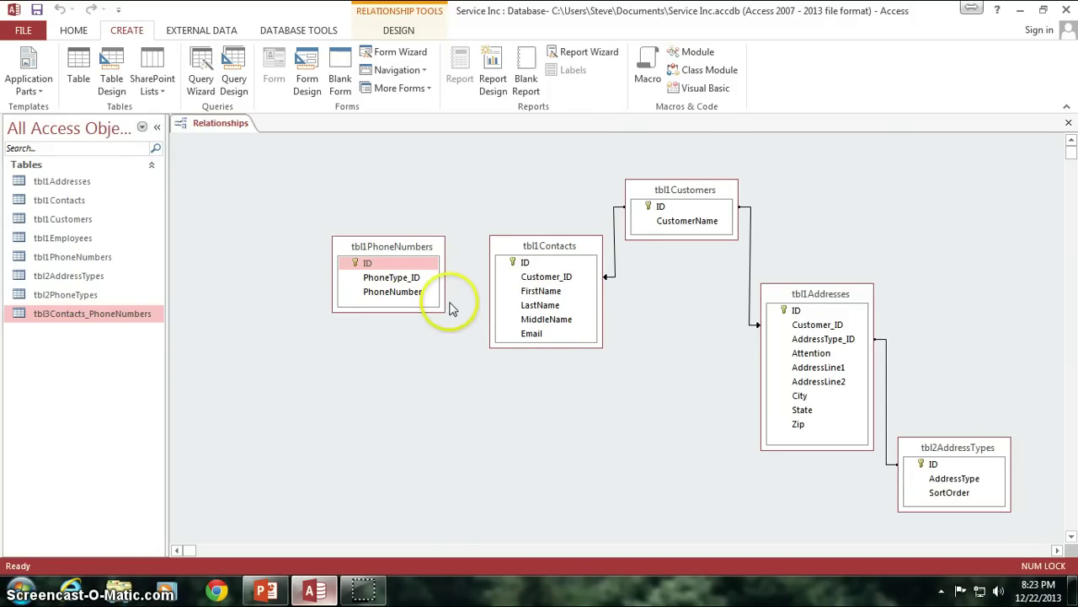
left_click(556, 249)
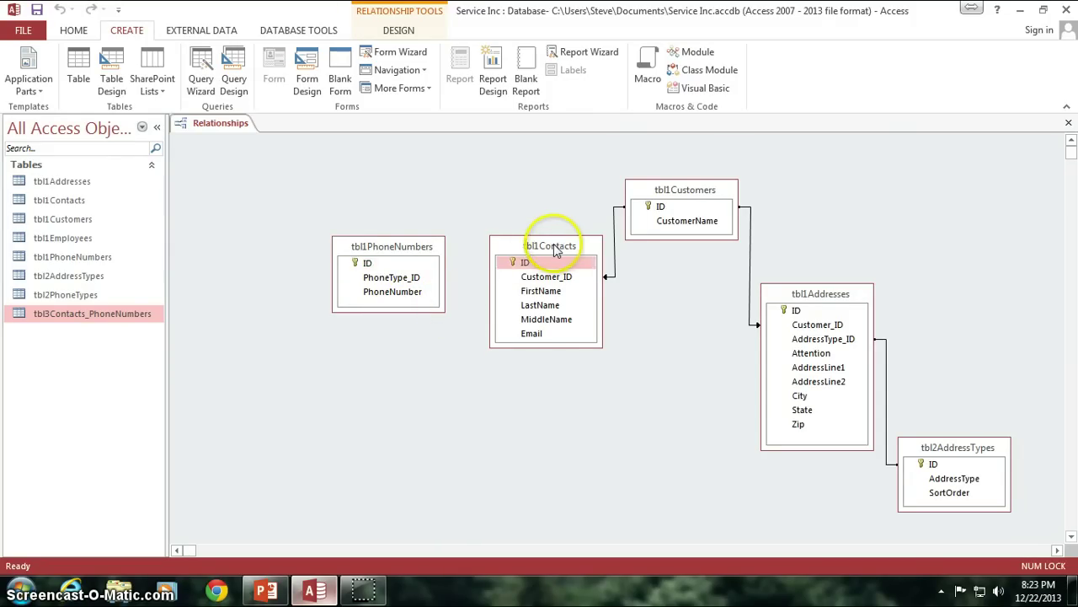
left_click_drag(555, 251, 557, 252)
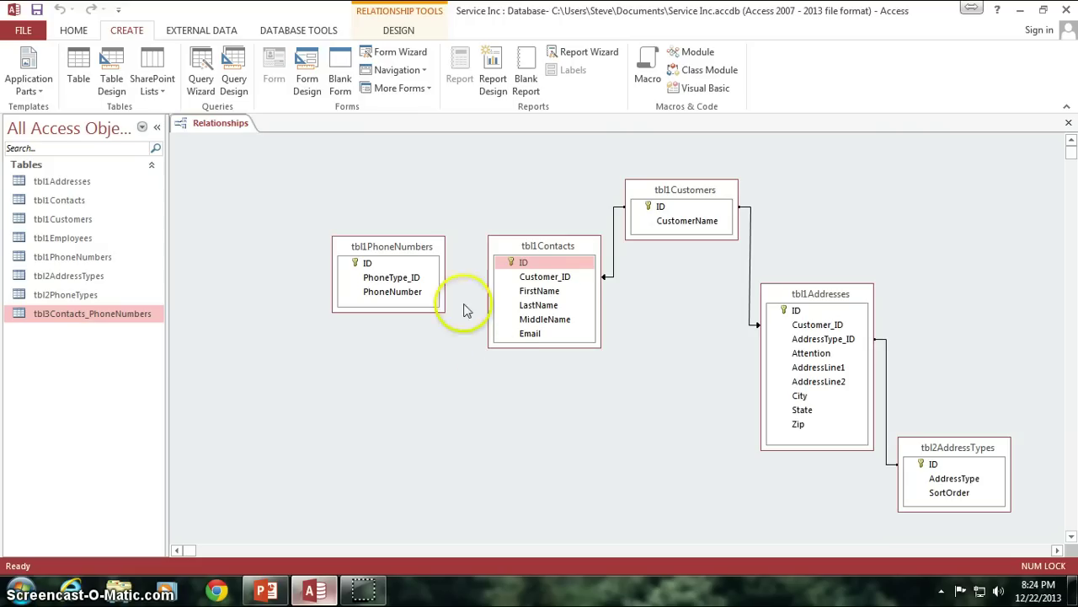
left_click(405, 280)
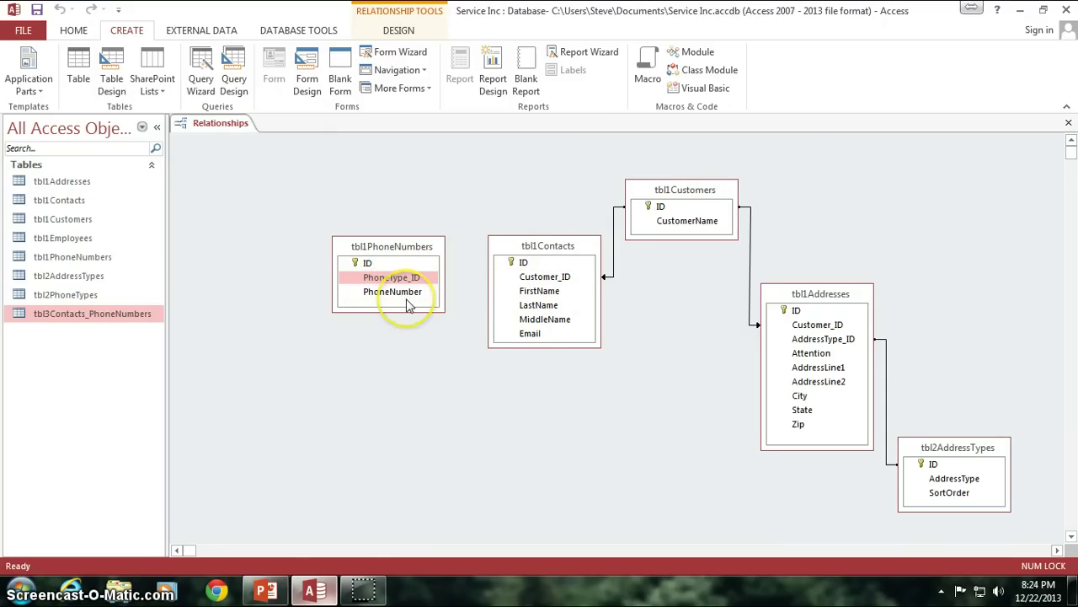
left_click(549, 249)
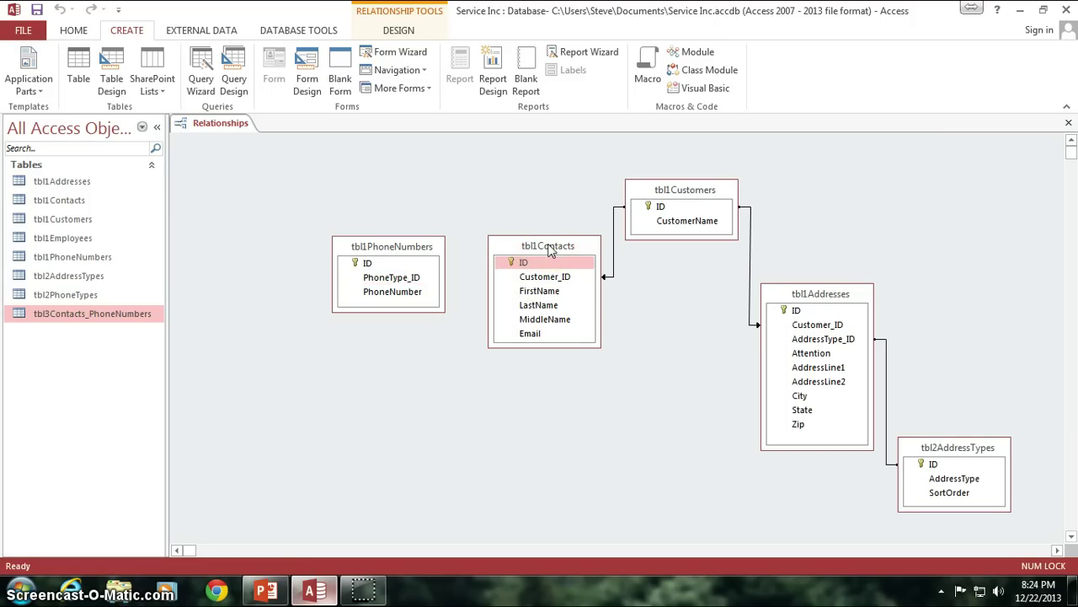
left_click(401, 292)
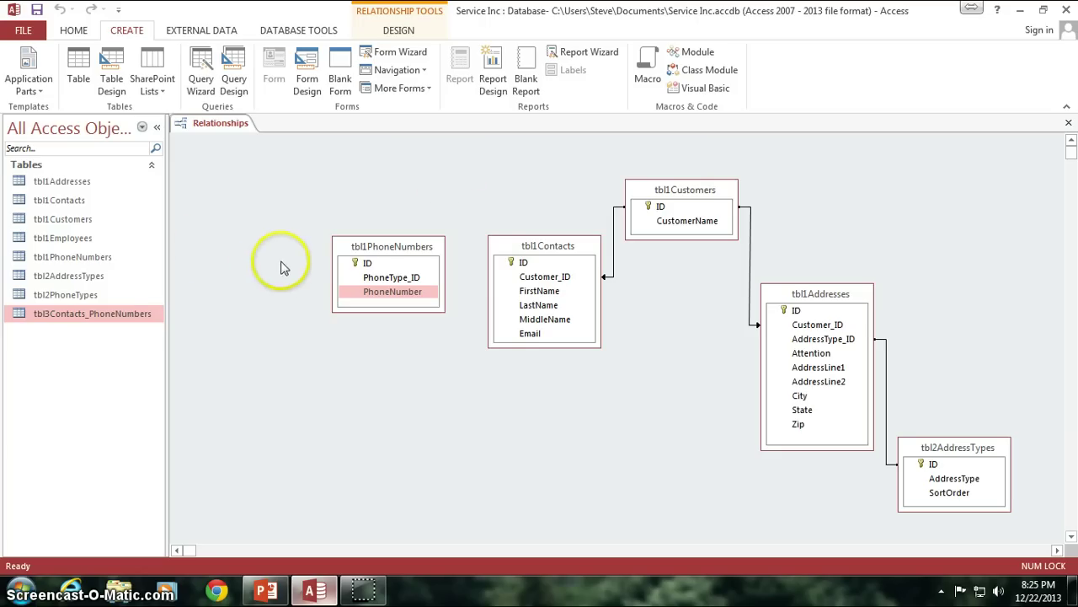
Step: Add the tbl3Contacts_PhoneNumbers table to the relationships diagram via Show Table
right_click(456, 165)
left_click(491, 171)
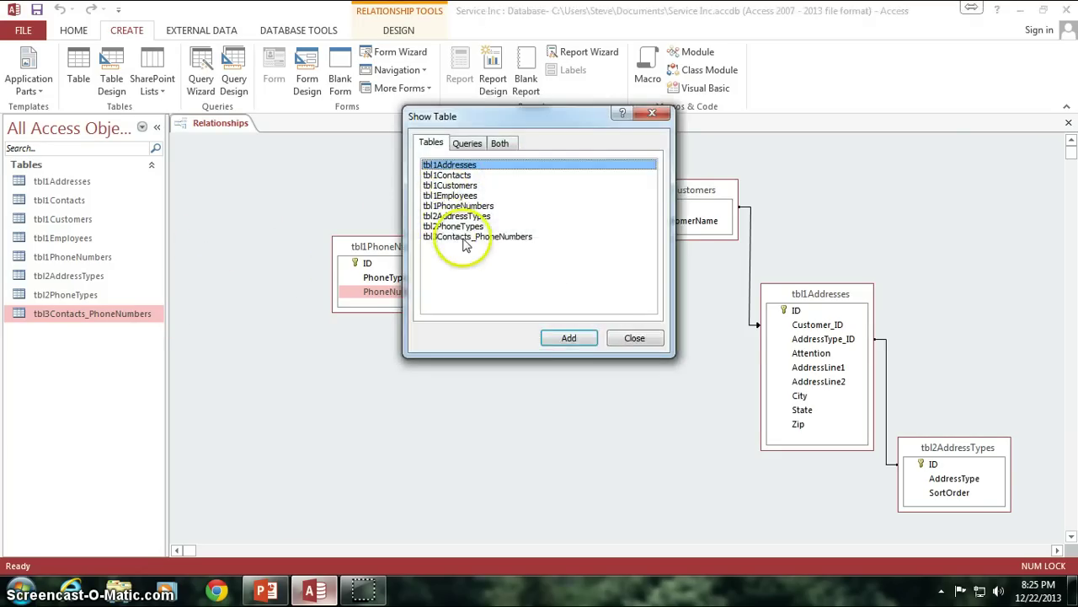
left_click(466, 237)
left_click(571, 338)
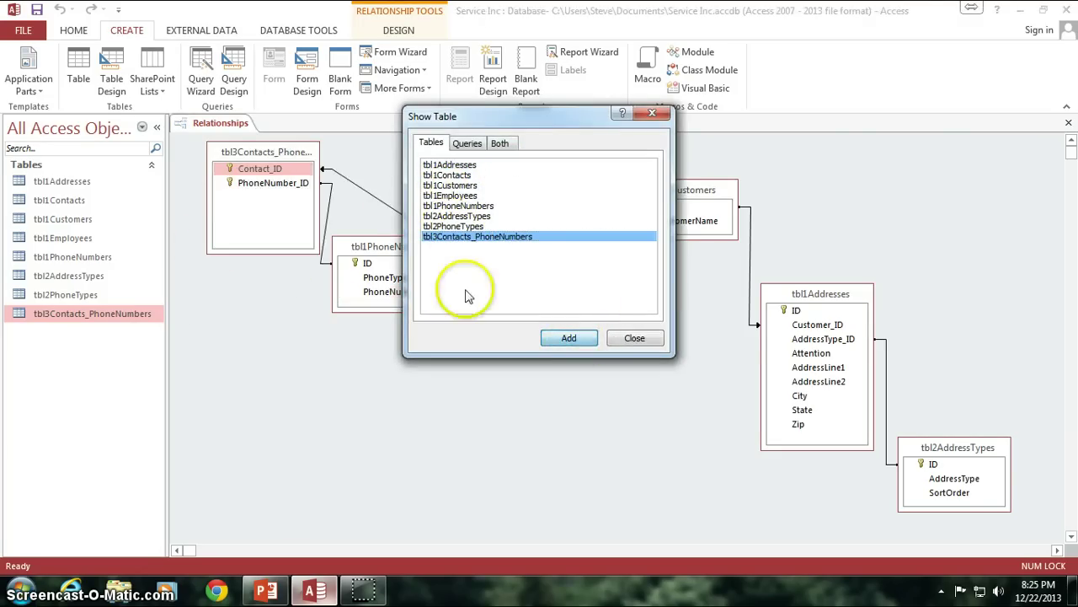
left_click(636, 339)
Step: Arrange tbl3Contacts_PhoneNumbers between tbl1PhoneNumbers and tbl1Contacts, sized to show its full name
left_click_drag(384, 246, 272, 367)
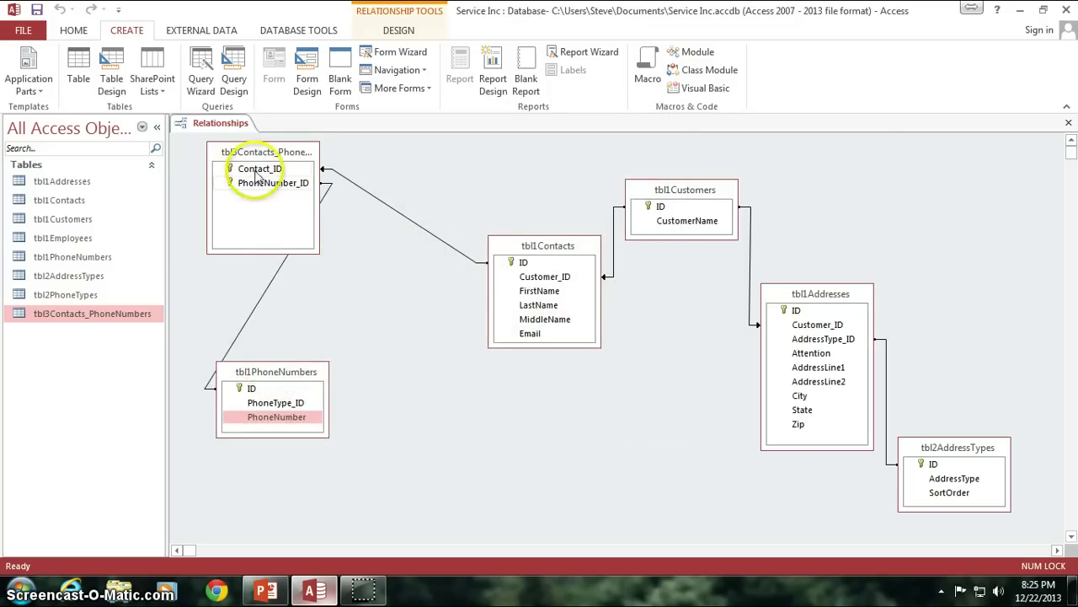
left_click_drag(259, 168, 405, 235)
left_click_drag(528, 250, 530, 333)
left_click_drag(466, 246, 571, 246)
left_click_drag(481, 212, 431, 197)
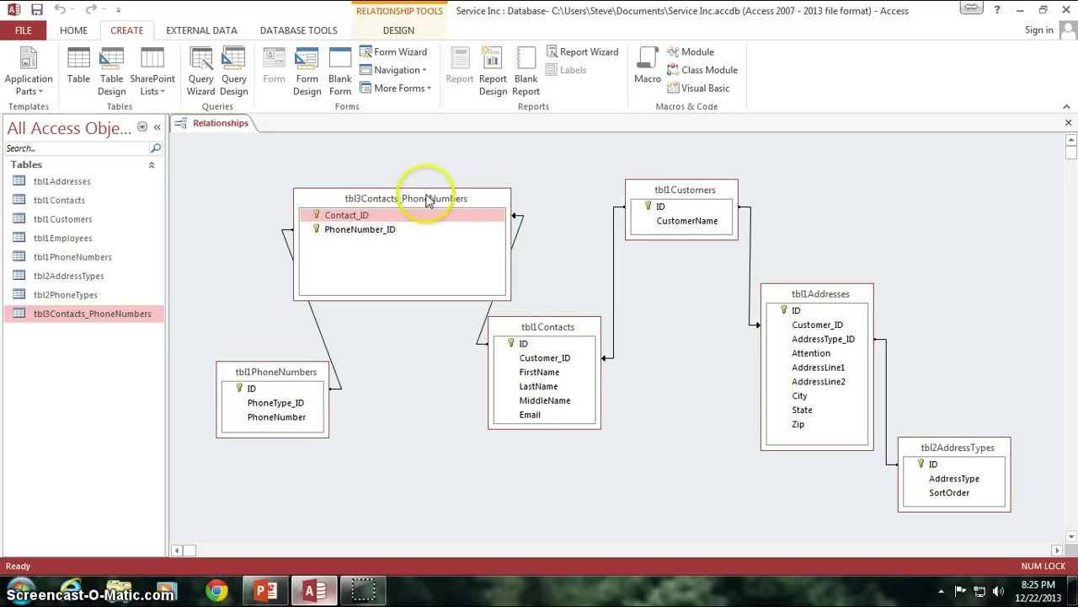
left_click_drag(510, 230, 489, 233)
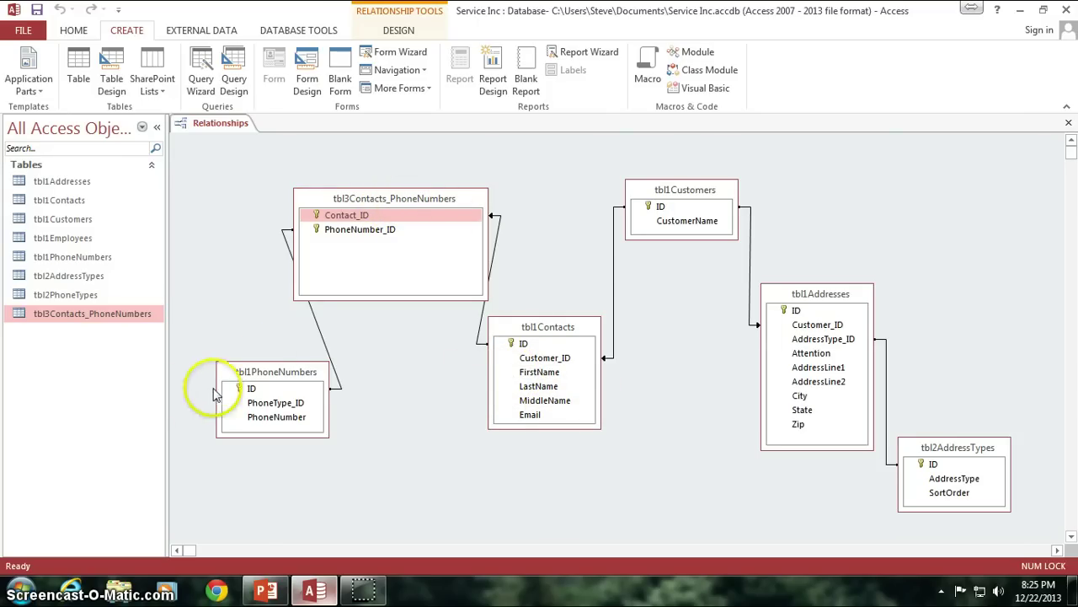
left_click_drag(264, 369, 249, 343)
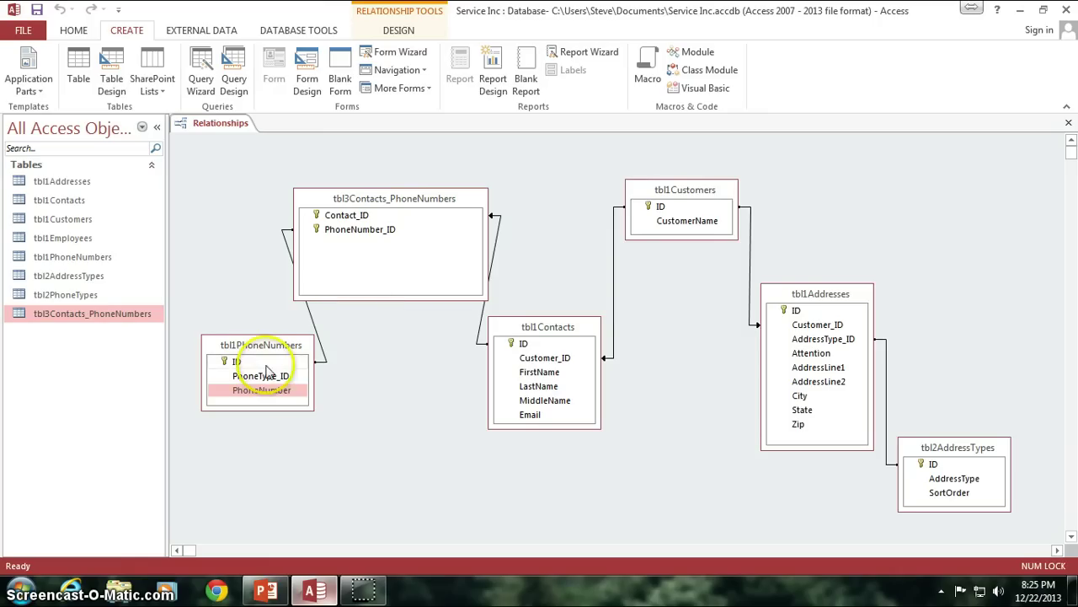
Step: Try linking the tbl1PhoneNumbers and tbl1Contacts IDs to PhoneNumber_ID and Contact_ID
left_click(236, 362)
left_click_drag(289, 369, 458, 278)
left_click(524, 342)
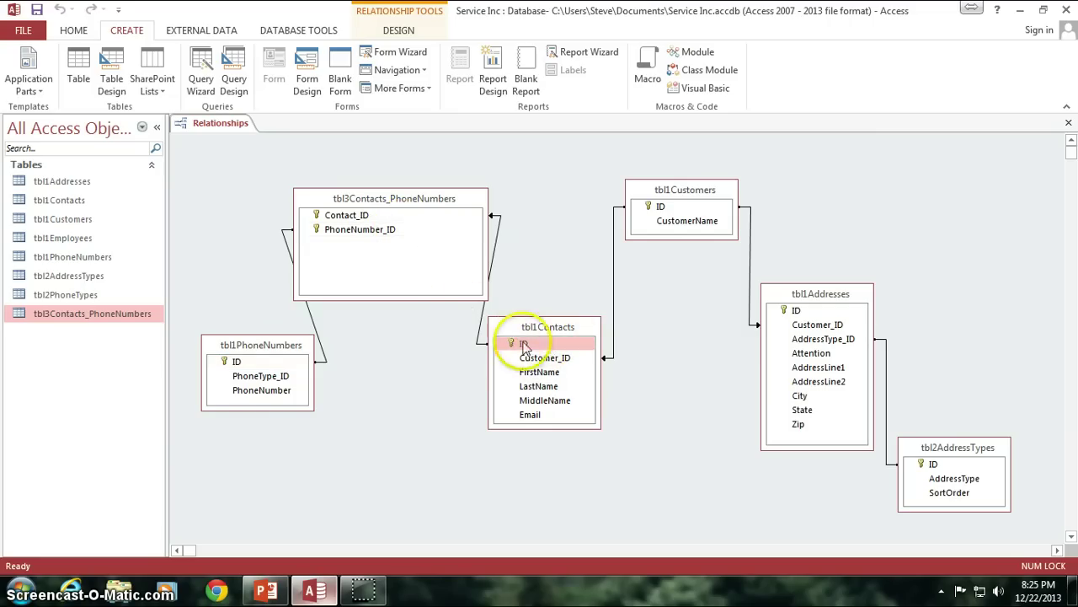
left_click_drag(510, 344, 375, 221)
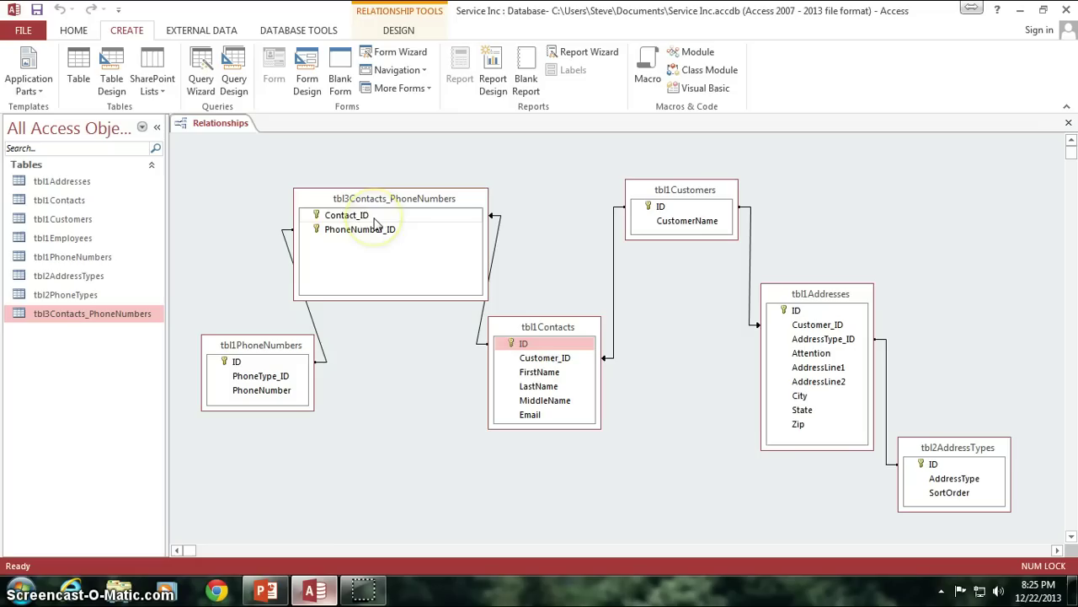
left_click(375, 220)
left_click_drag(221, 359, 264, 371)
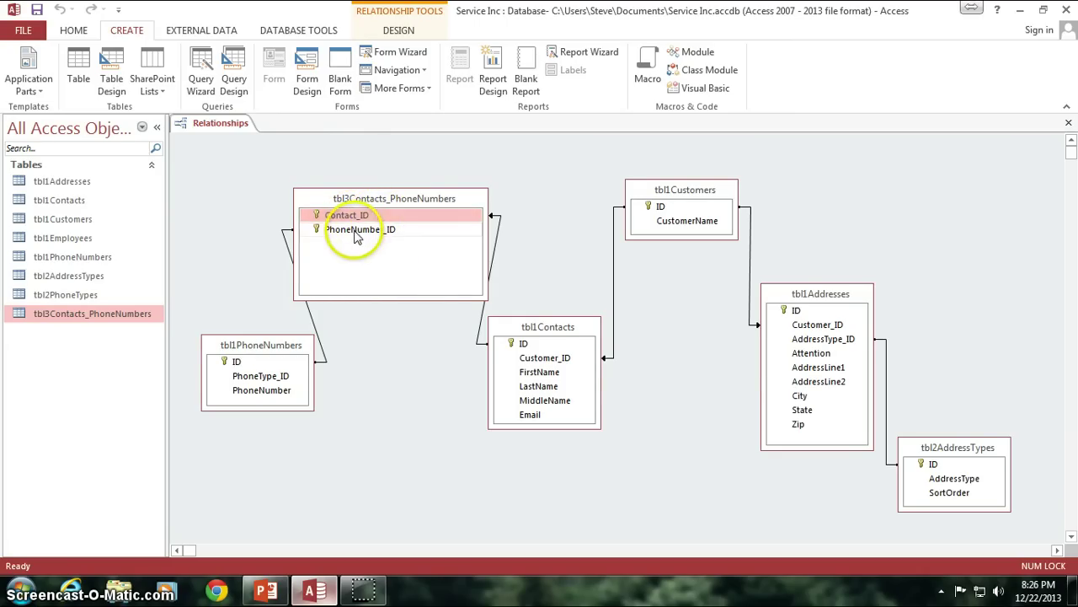
left_click(387, 234)
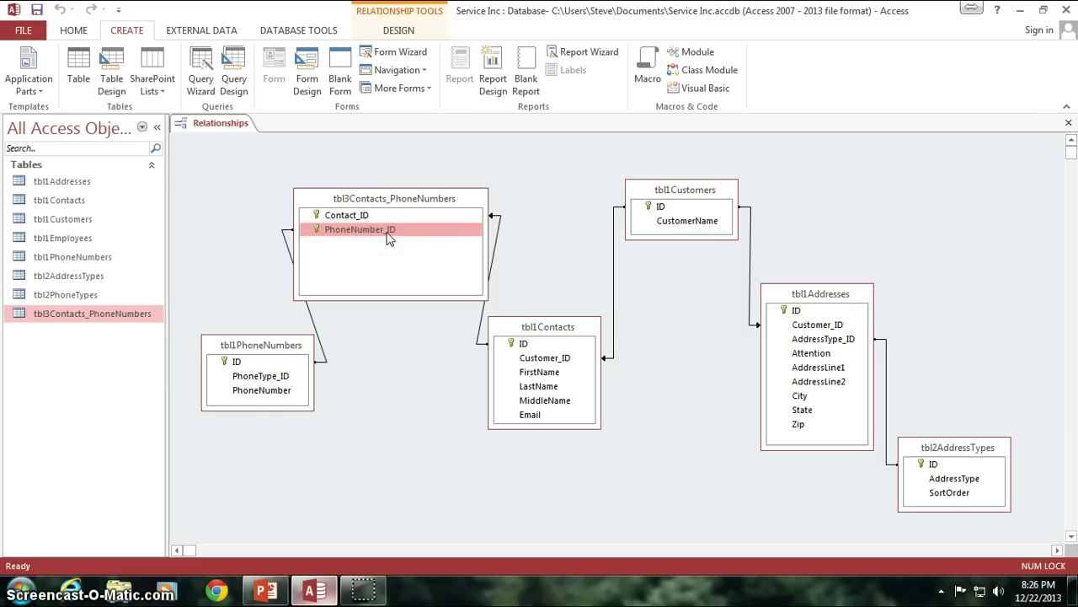
left_click_drag(387, 238, 142, 335)
double_click(85, 254)
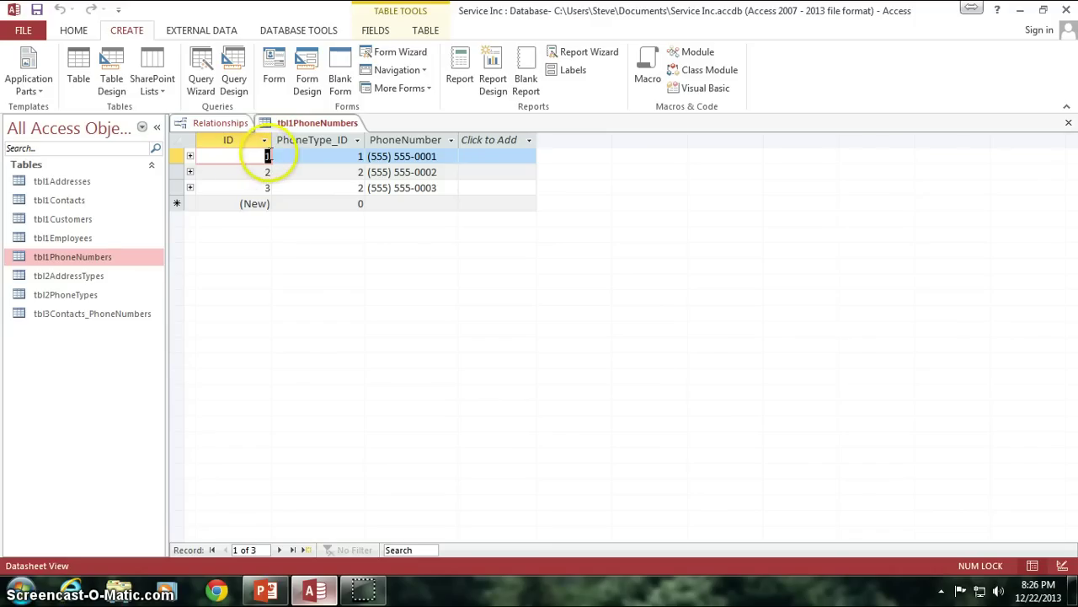
left_click(348, 158)
left_click_drag(435, 156, 369, 158)
left_click(226, 160)
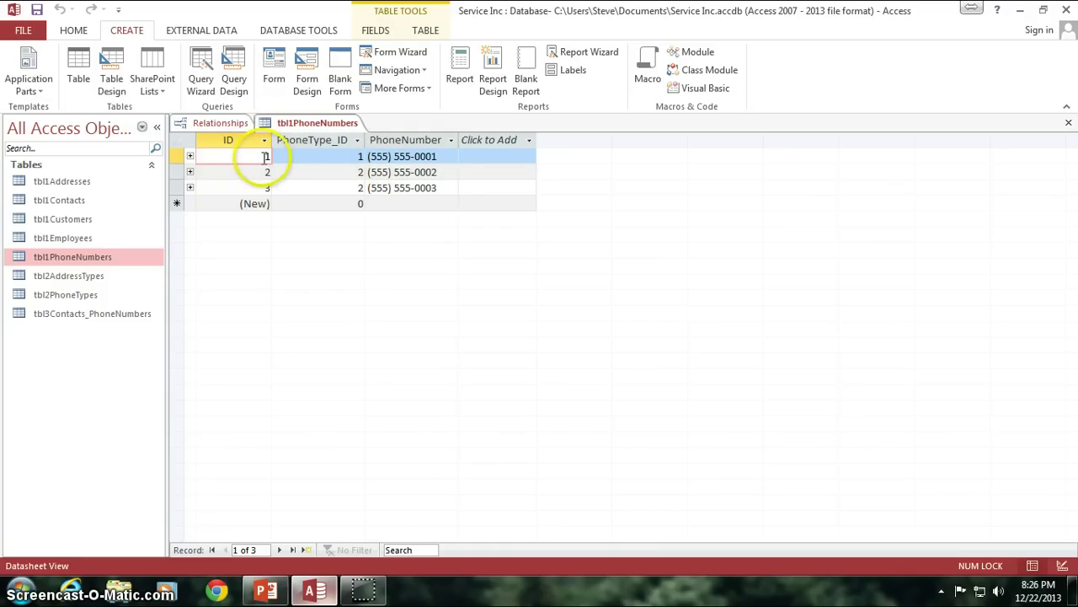
left_click_drag(443, 174, 381, 173)
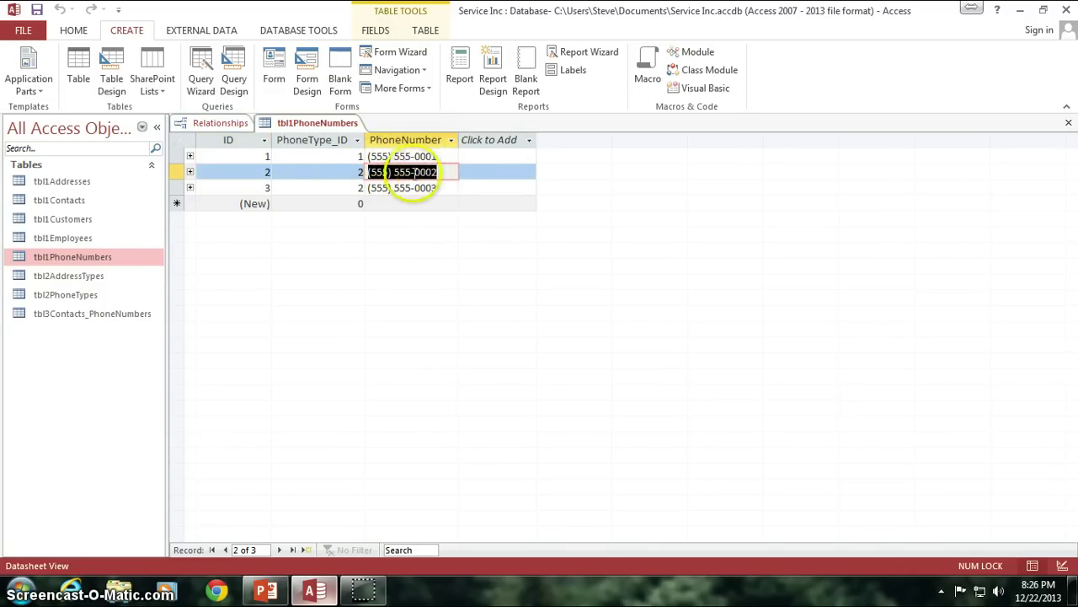
left_click_drag(457, 193, 247, 185)
double_click(268, 187)
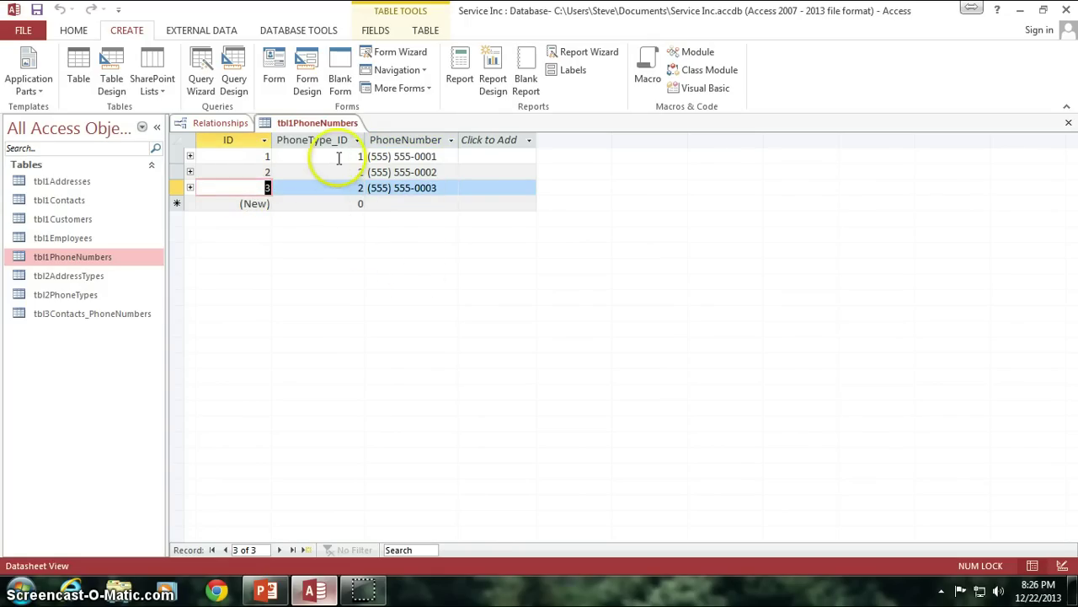
left_click(322, 150)
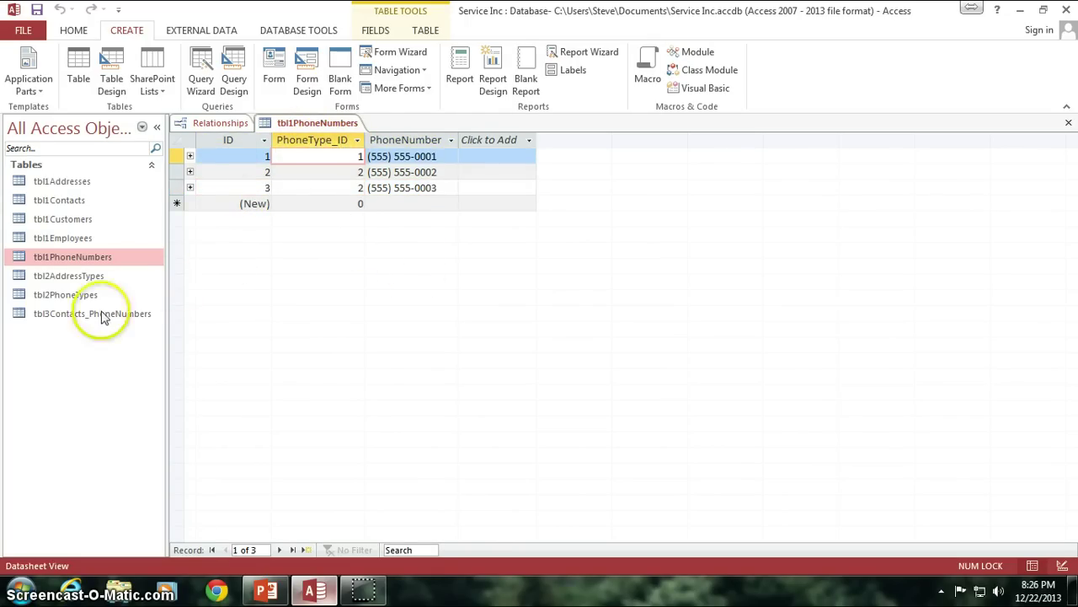
left_click(69, 297)
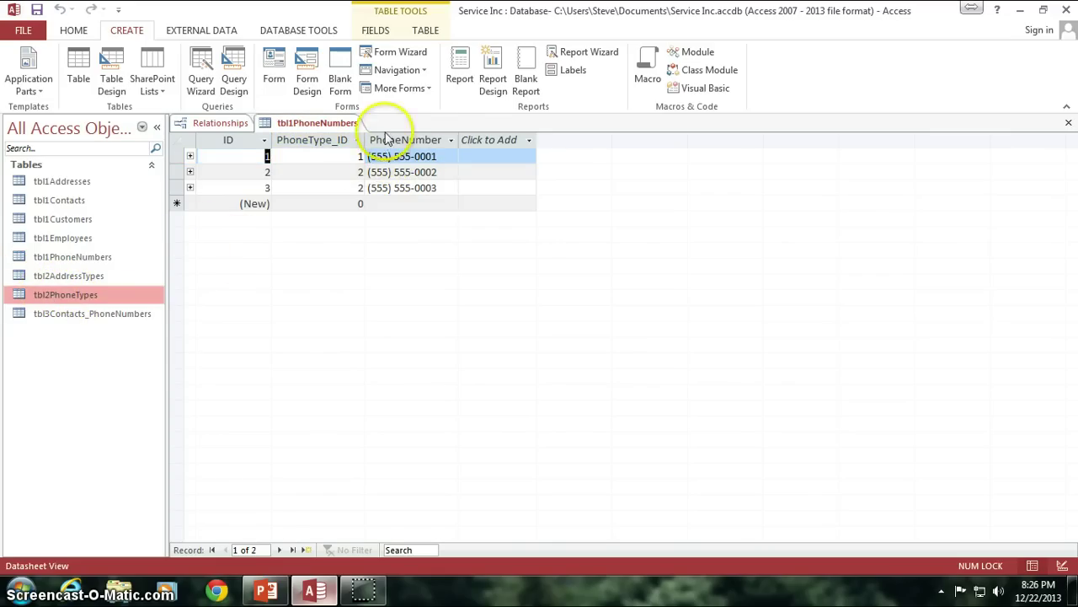
Step: Open tbl2PhoneTypes and add a Fax phone type with SortOrder 3 after Office and Cell
key("Return")
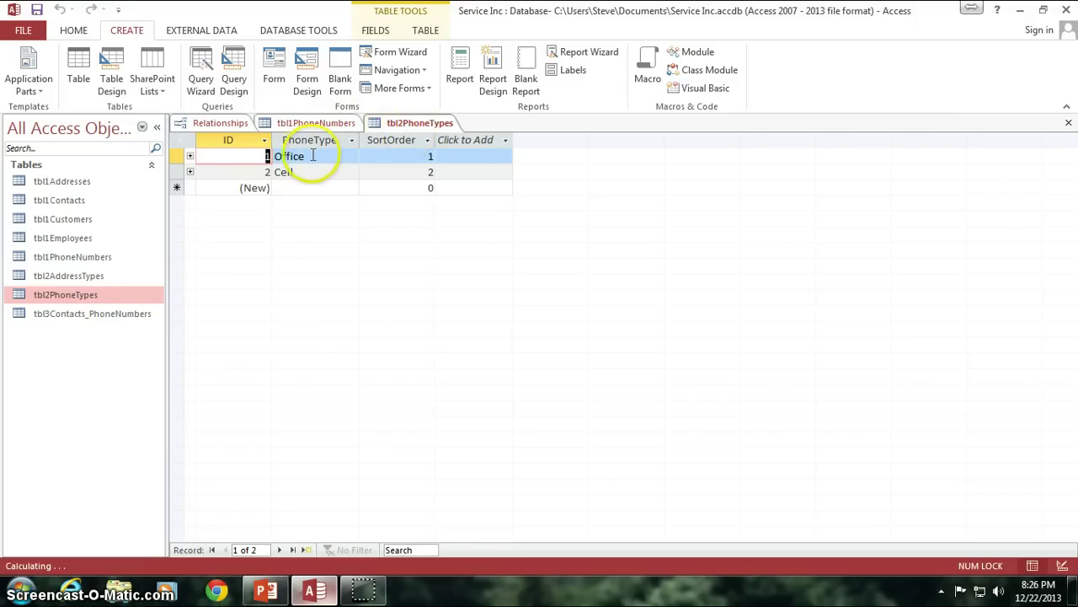
left_click(286, 171)
left_click(312, 160)
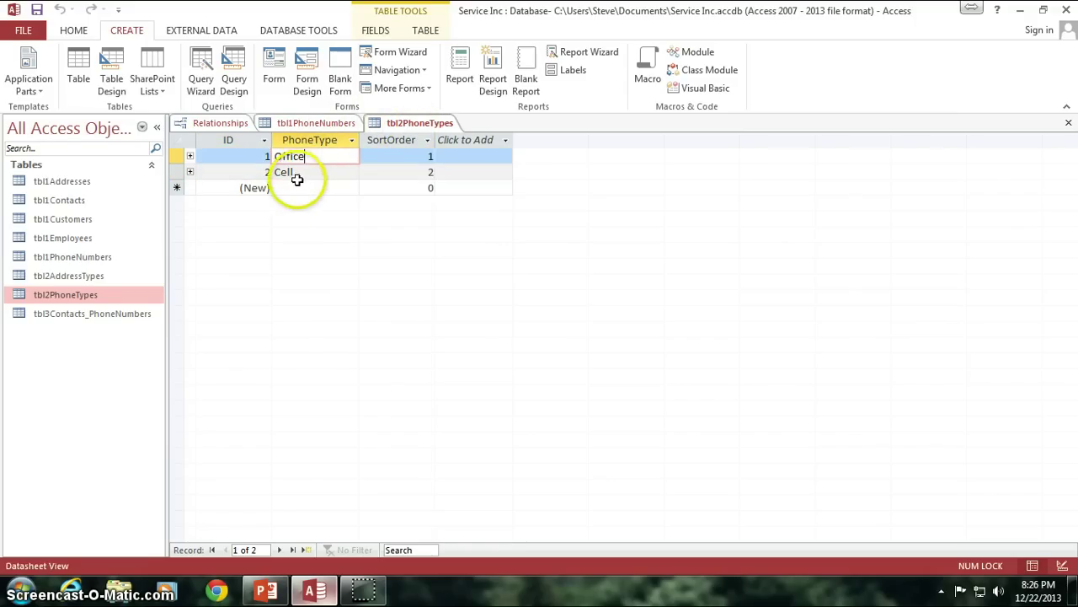
left_click(297, 187)
type("Fax")
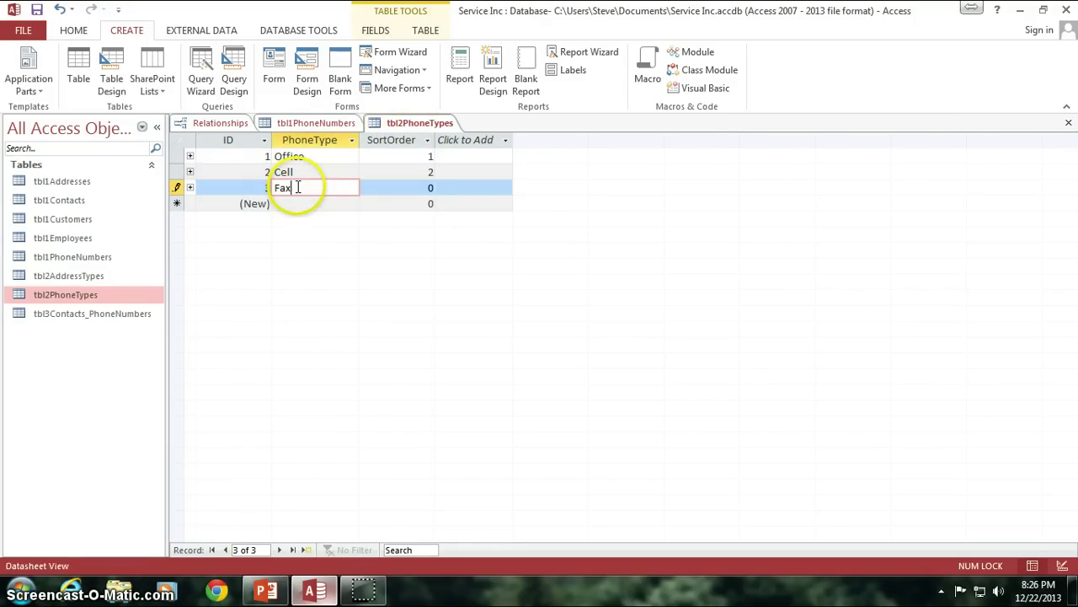
key("Tab")
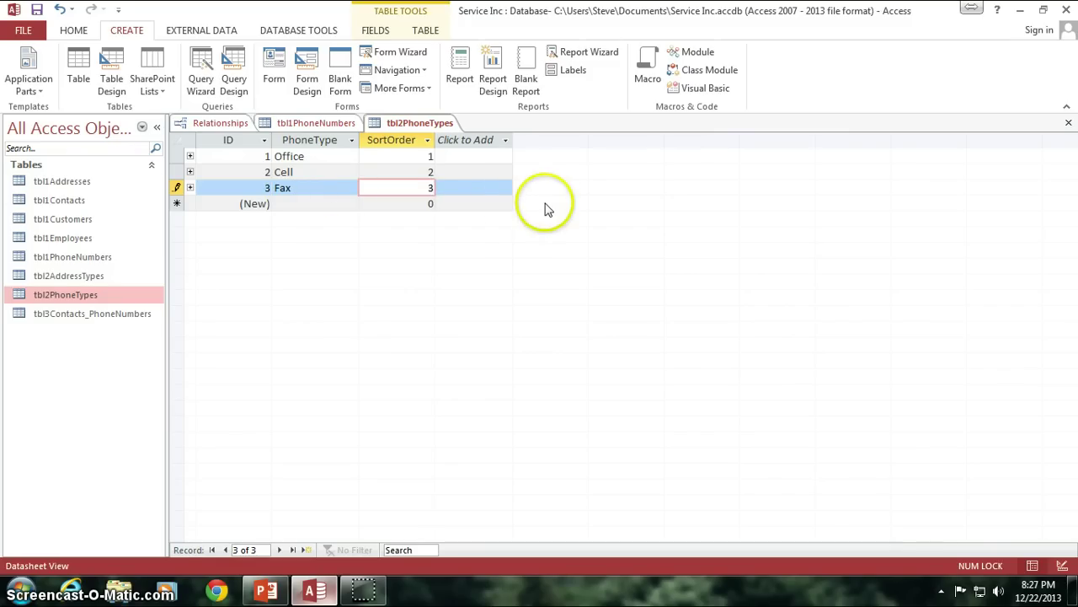
key("Tab")
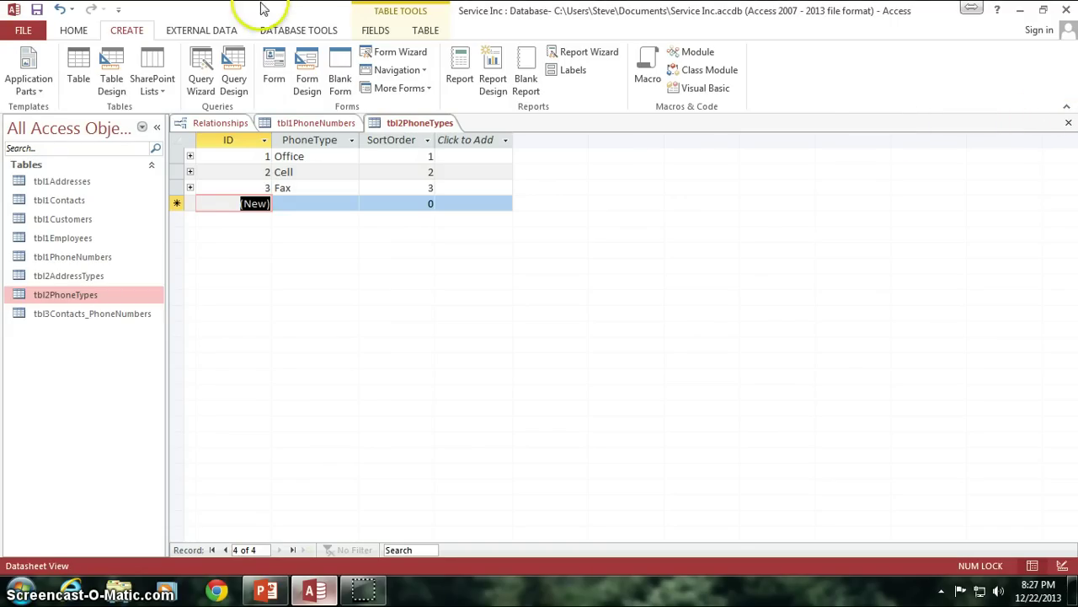
Step: Close tbl2PhoneTypes and re-check the three phone numbers in tbl1PhoneNumbers
left_click(1068, 123)
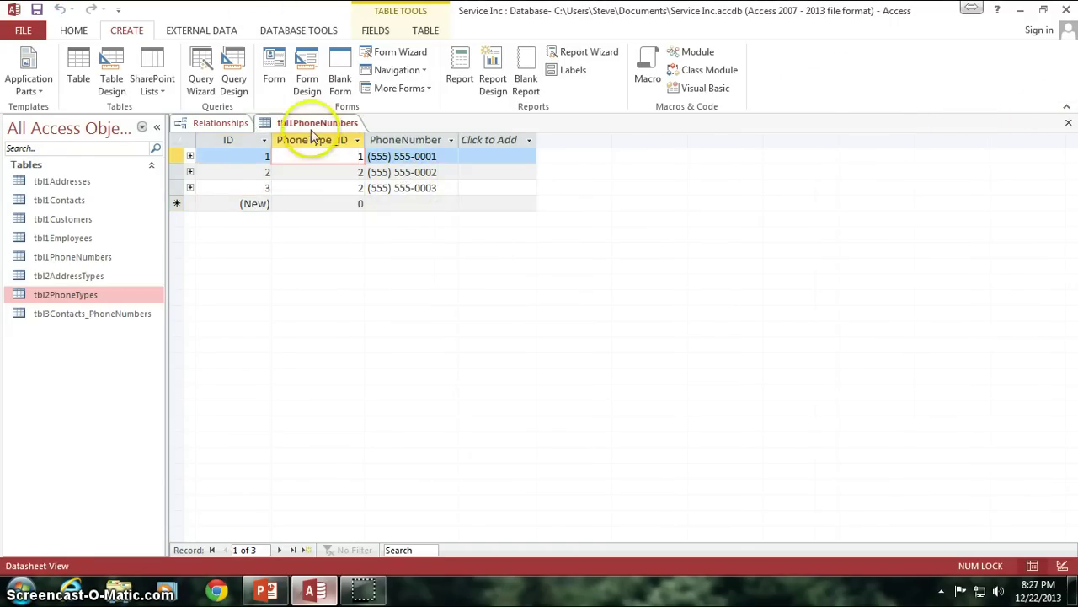
left_click(301, 172)
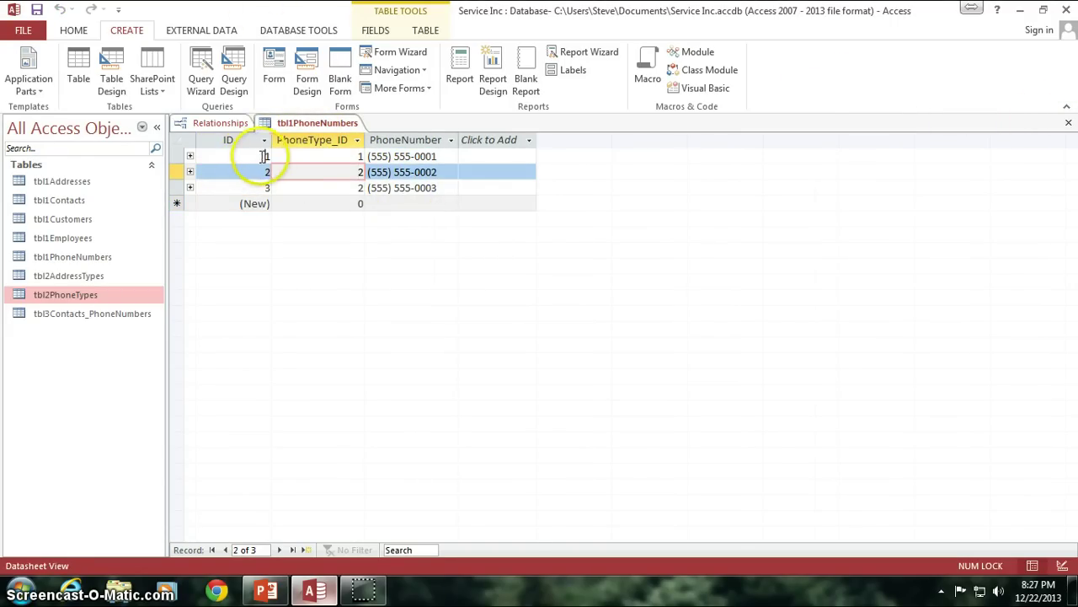
left_click(267, 156)
left_click_drag(432, 156, 337, 156)
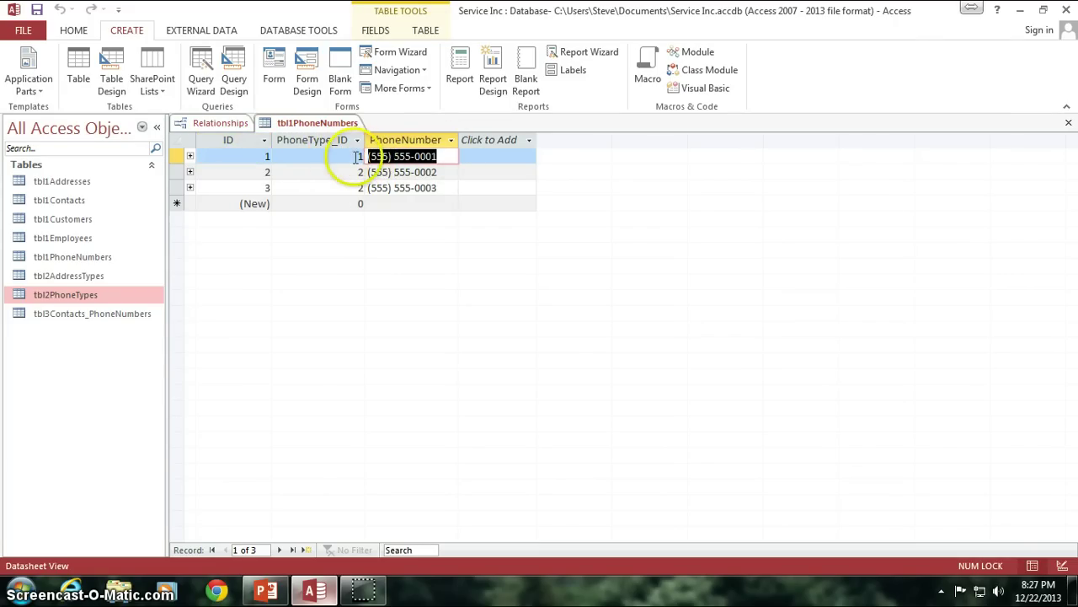
left_click_drag(436, 172, 357, 173)
left_click_drag(445, 188, 361, 187)
Step: Move to the third phone record, then close the tbl1PhoneNumbers table
key("shift+Tab")
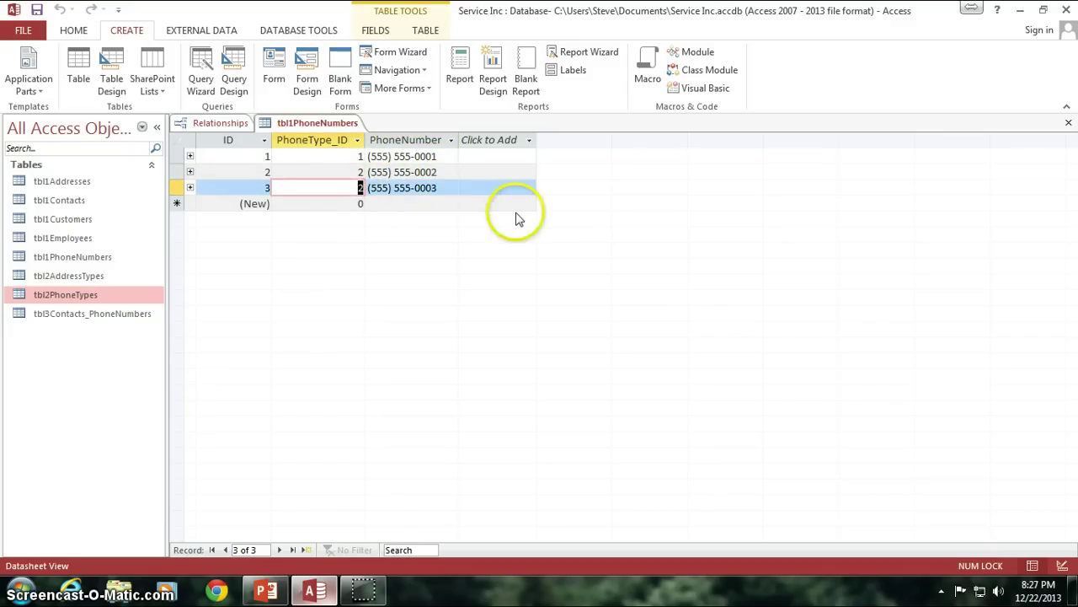
left_click(262, 172)
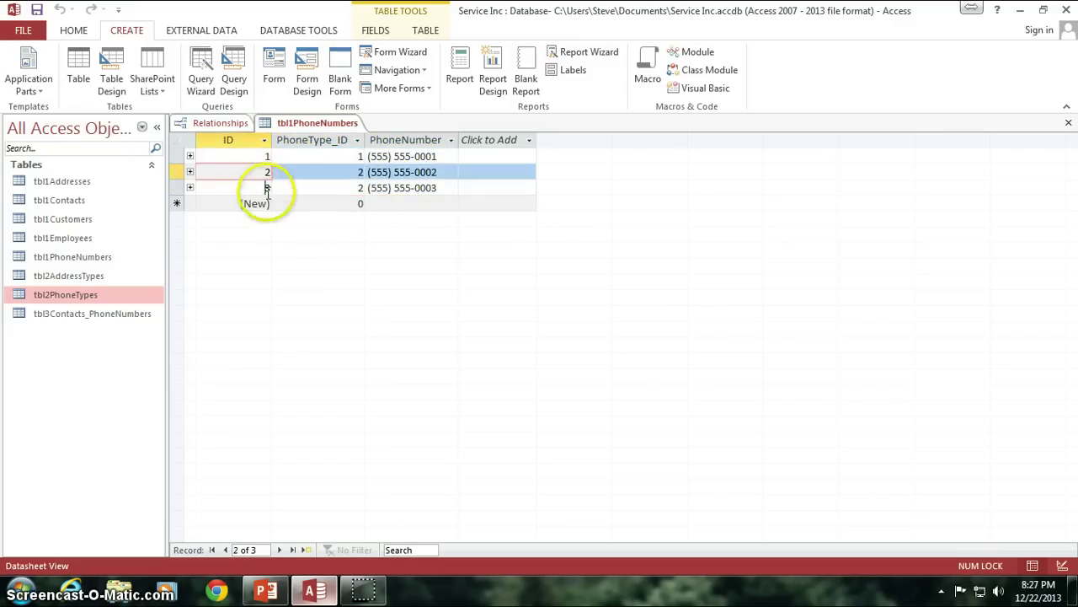
left_click(263, 187)
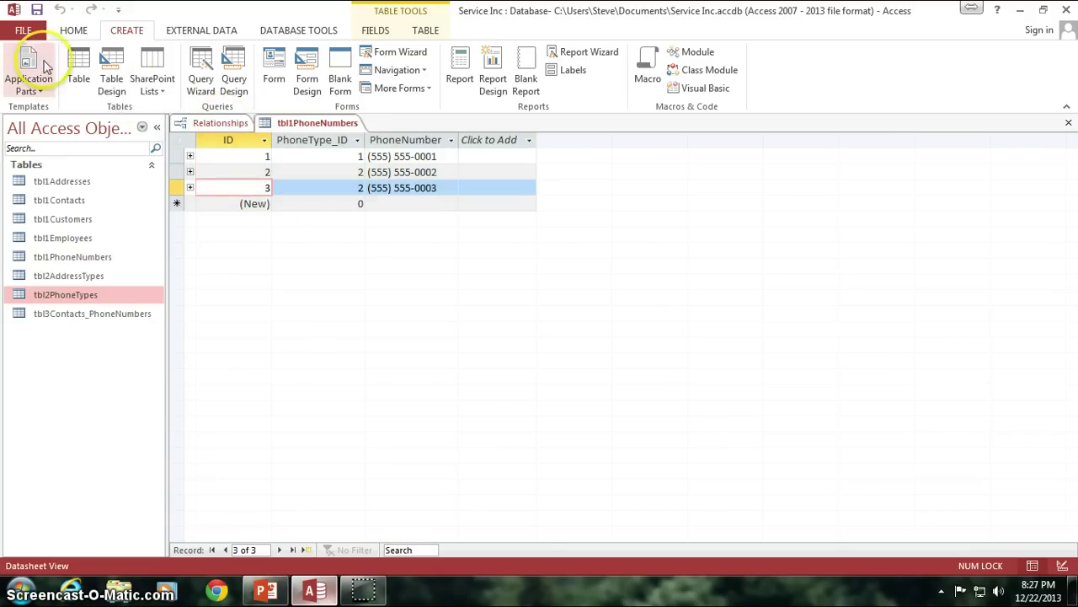
key("BackSpace")
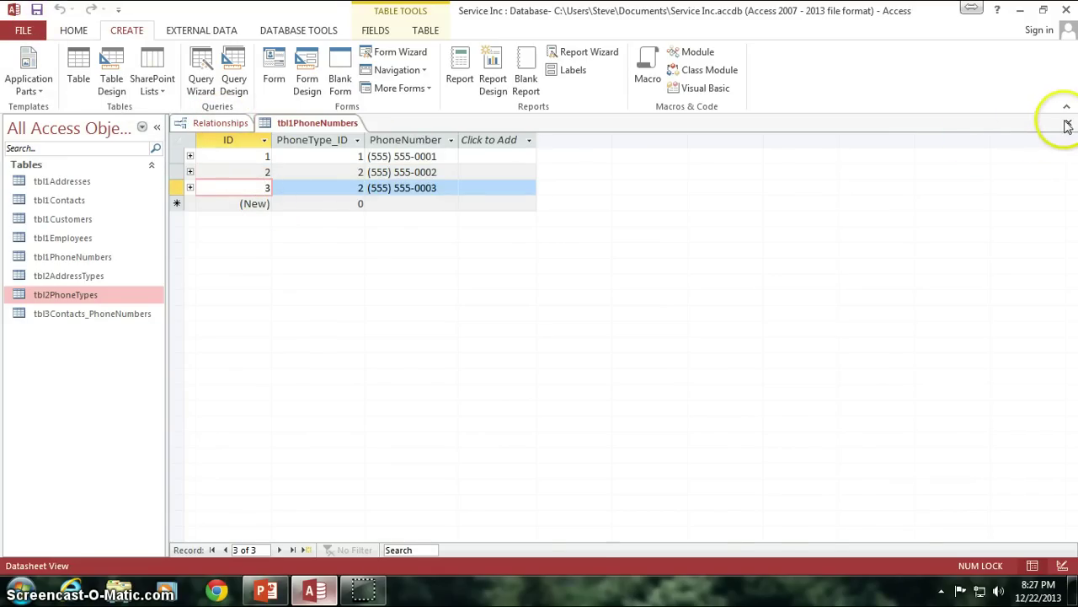
left_click(1068, 122)
Step: Open tbl3Contacts_PhoneNumbers and tbl1Contacts, and review the two contacts' names
double_click(92, 315)
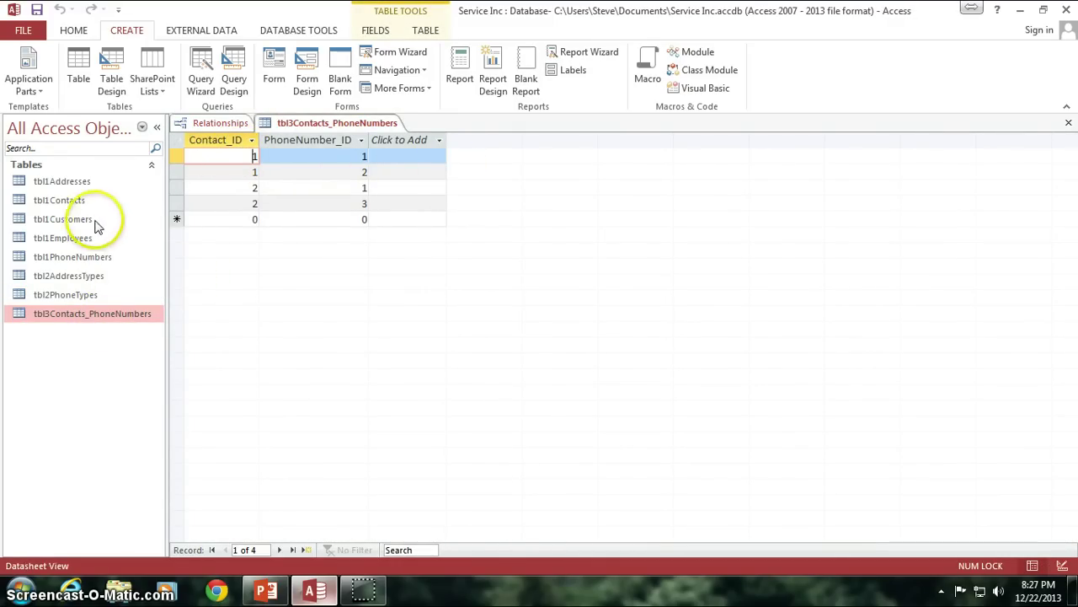
double_click(59, 200)
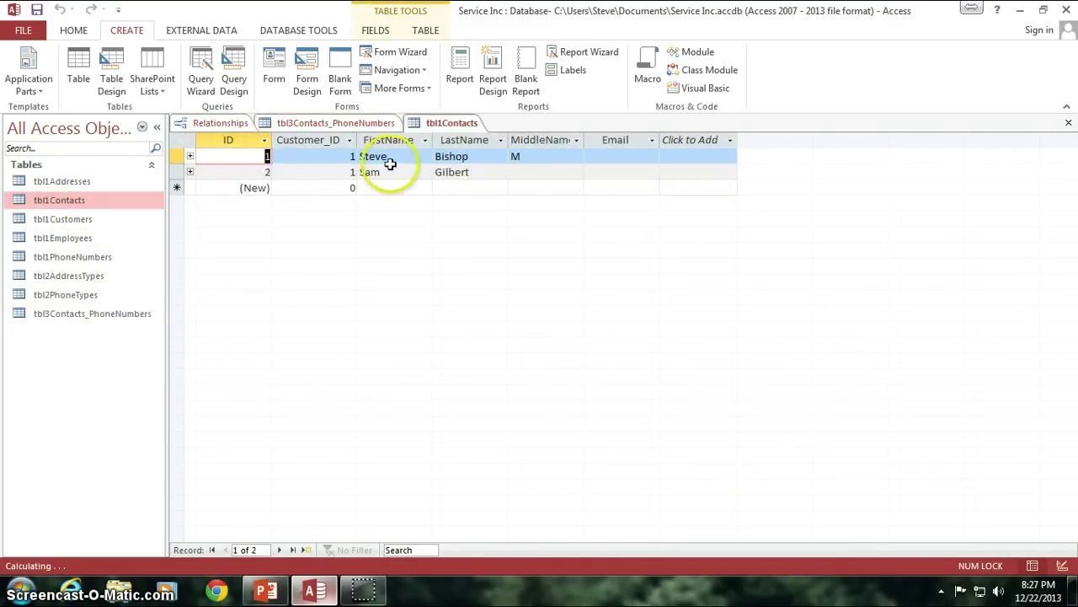
left_click(361, 157)
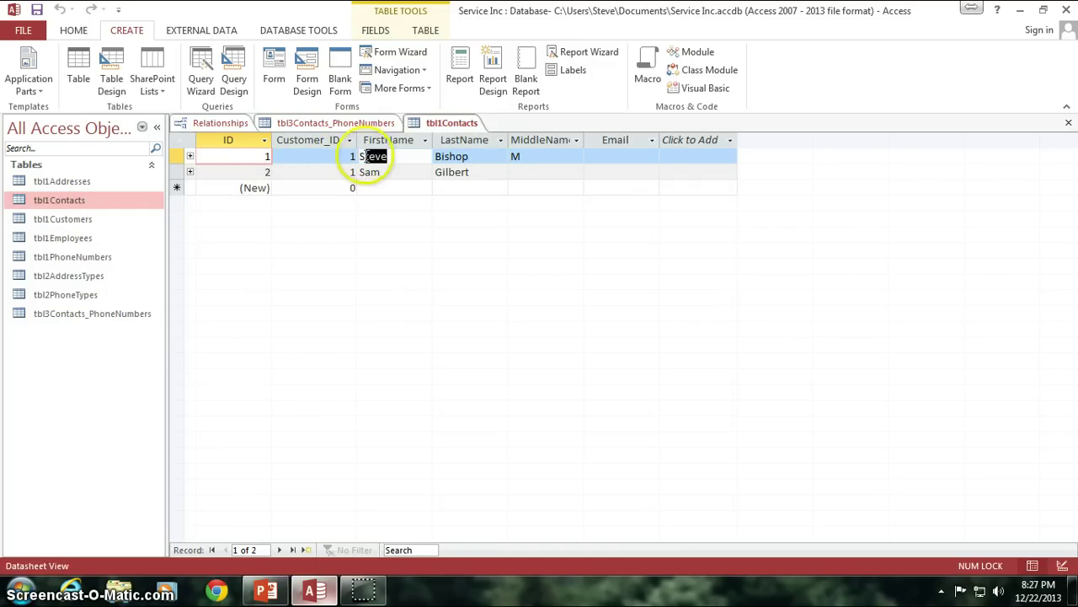
left_click(259, 155)
left_click_drag(386, 156, 358, 156)
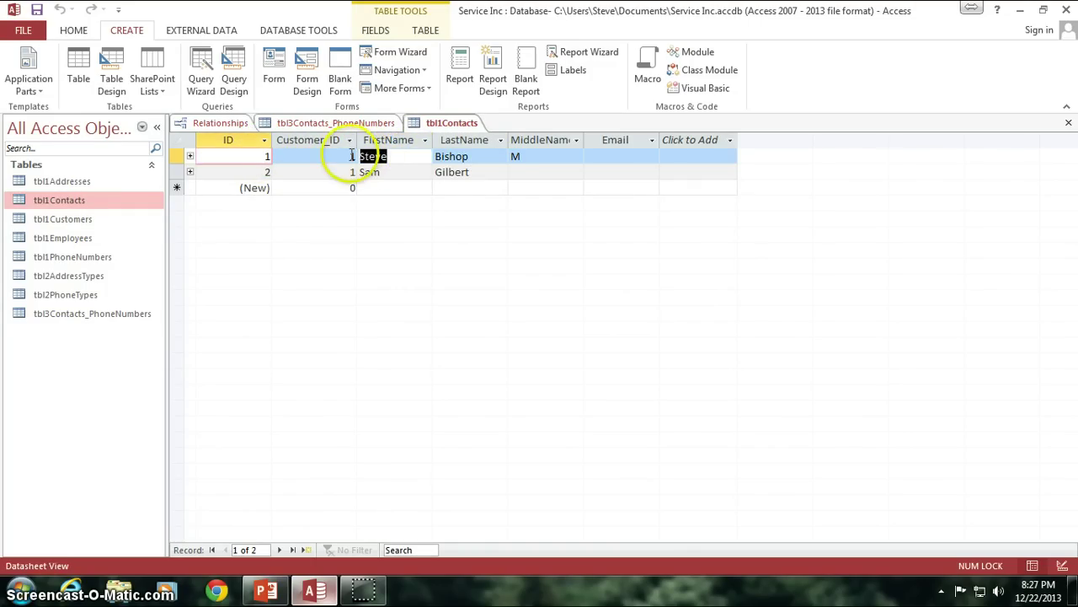
key("Tab")
key("Tab")
key("Tab")
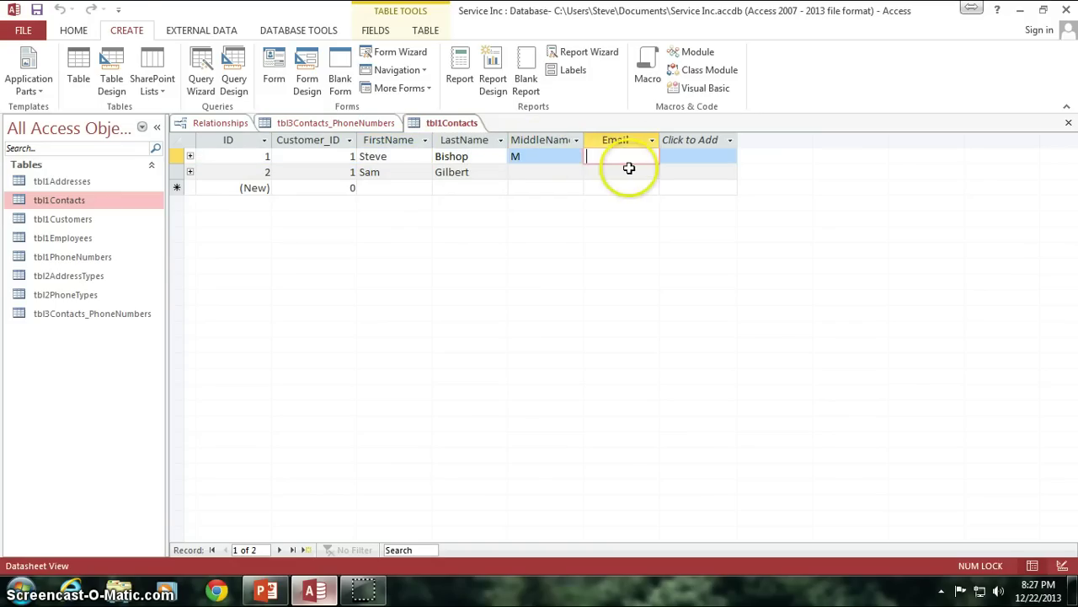
key("Down")
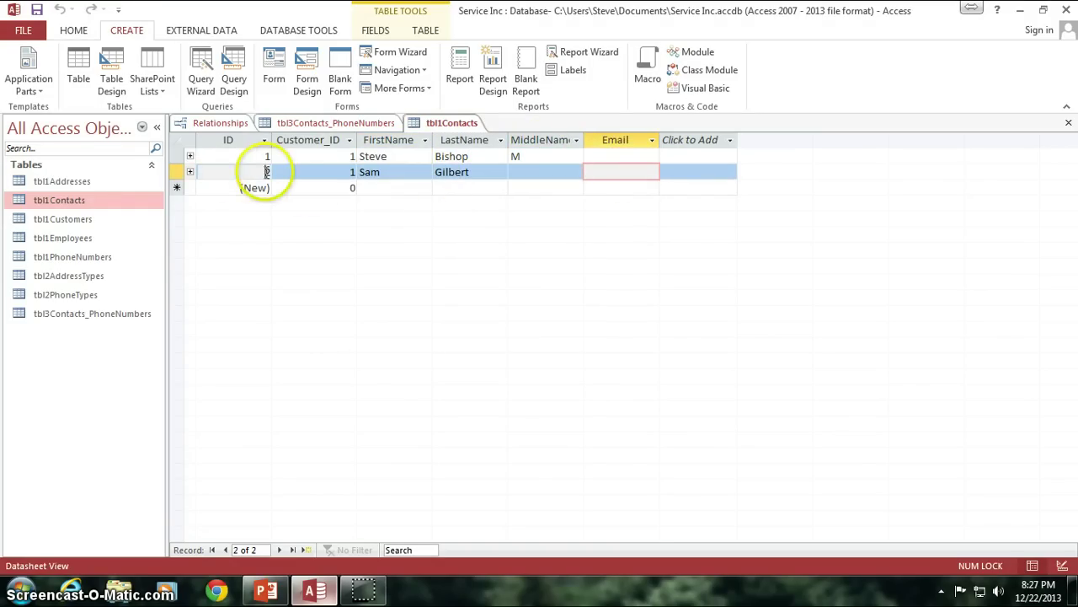
left_click_drag(379, 171, 358, 173)
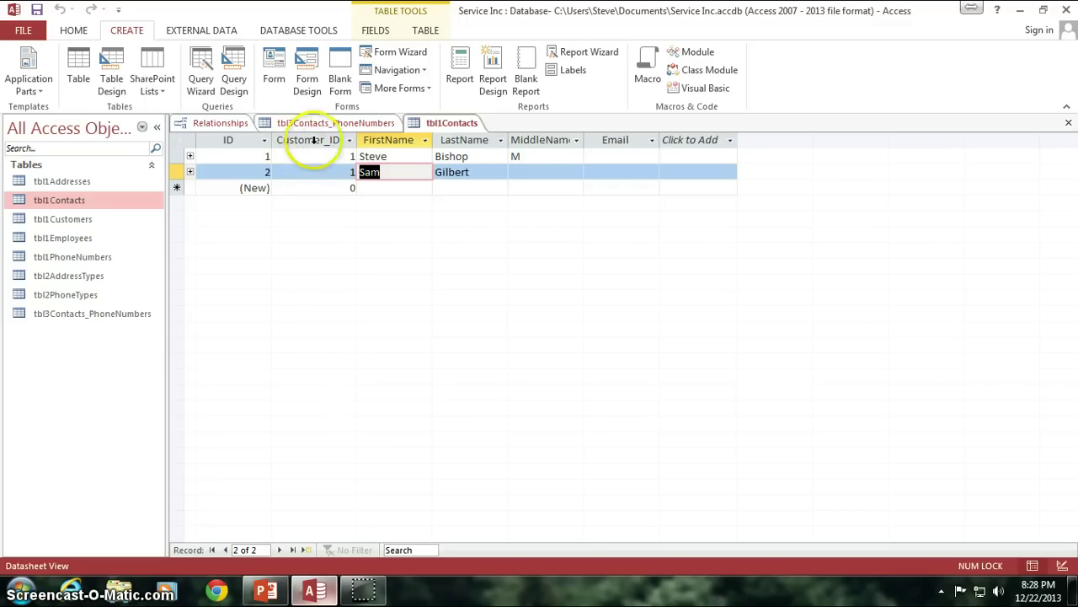
Step: Check the customer record in tbl1Customers, confirm contact IDs 1 and 2, and return to the junction table
double_click(63, 218)
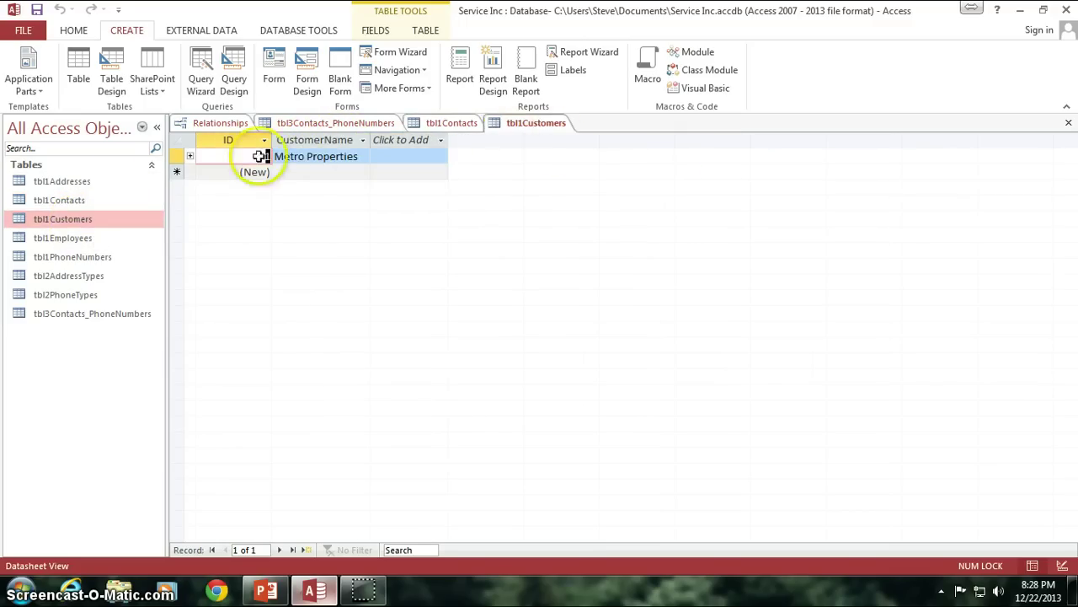
left_click_drag(360, 153, 243, 159)
left_click(1068, 124)
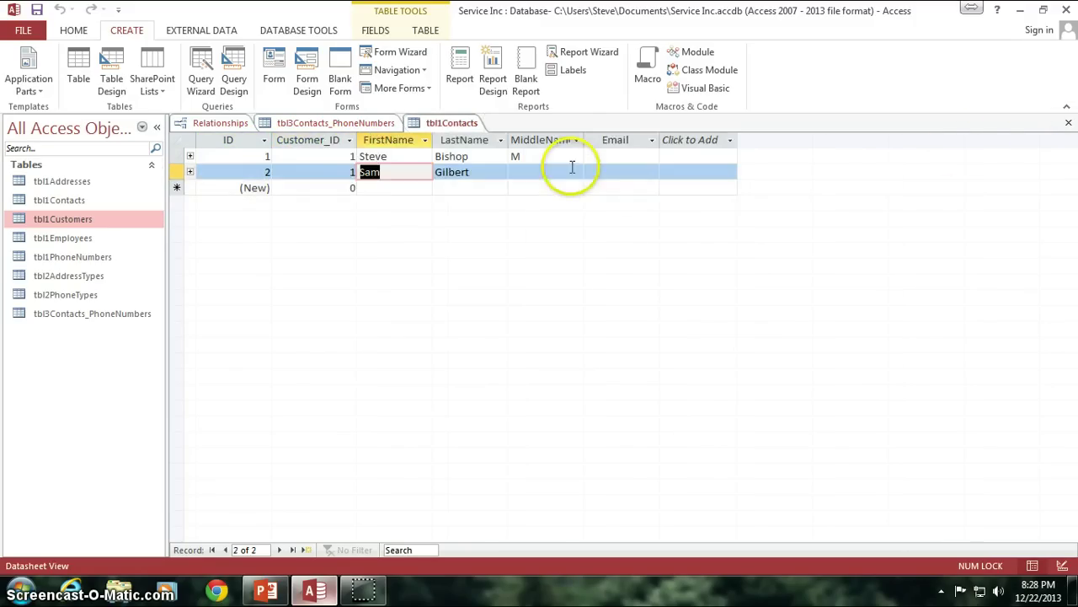
left_click(333, 157)
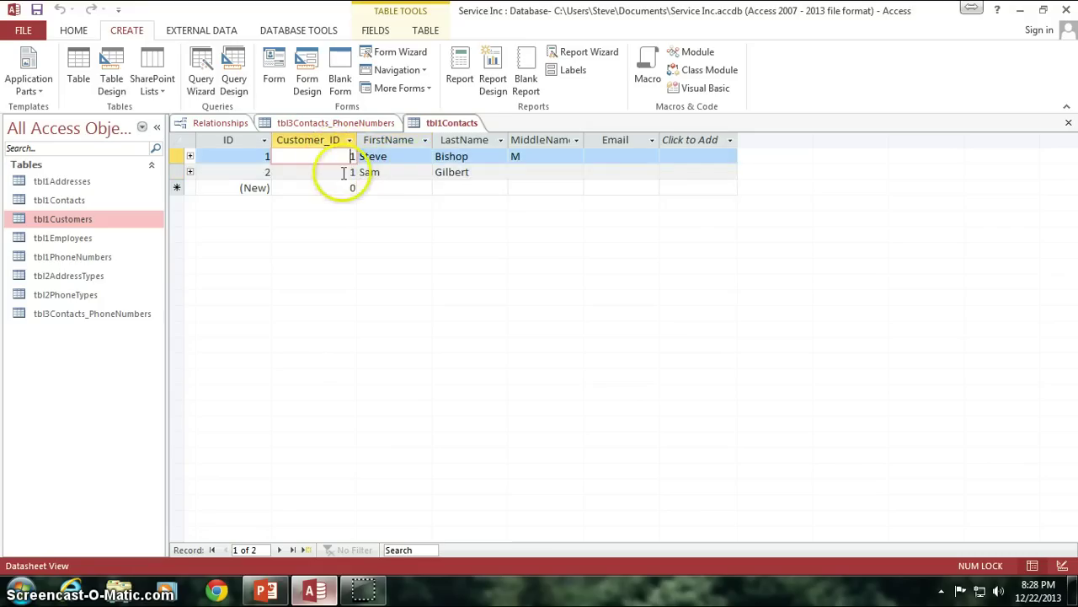
double_click(403, 171)
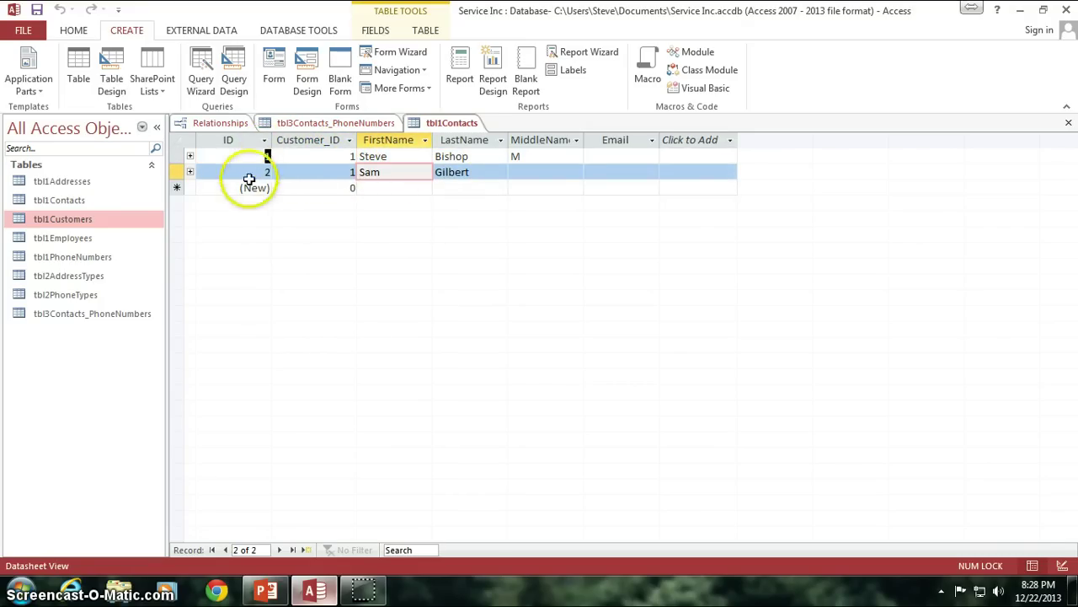
left_click(266, 157)
left_click(297, 175)
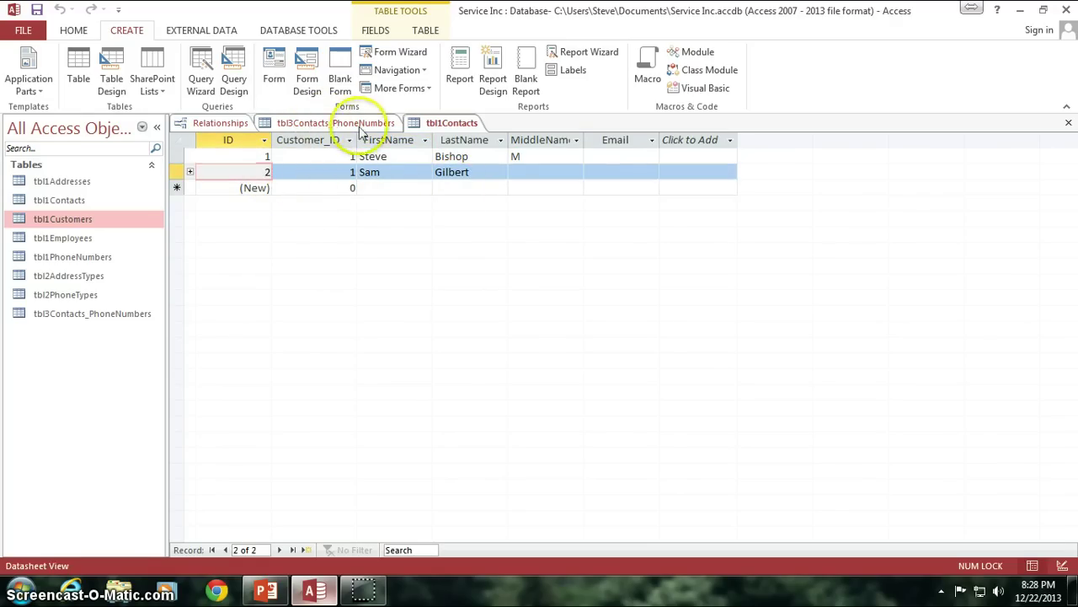
left_click(332, 124)
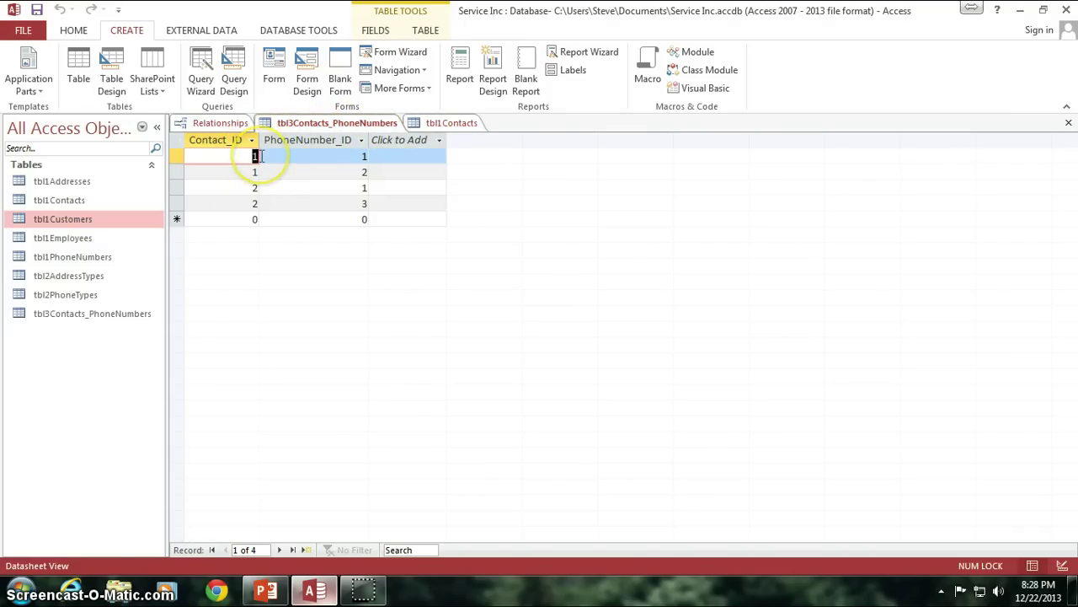
left_click(364, 155)
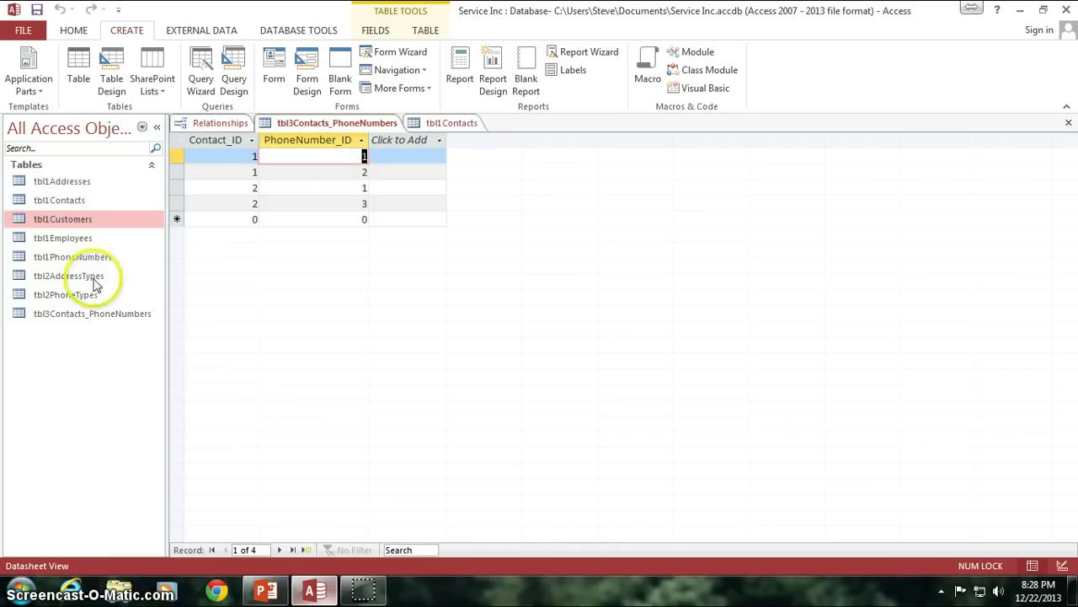
double_click(76, 257)
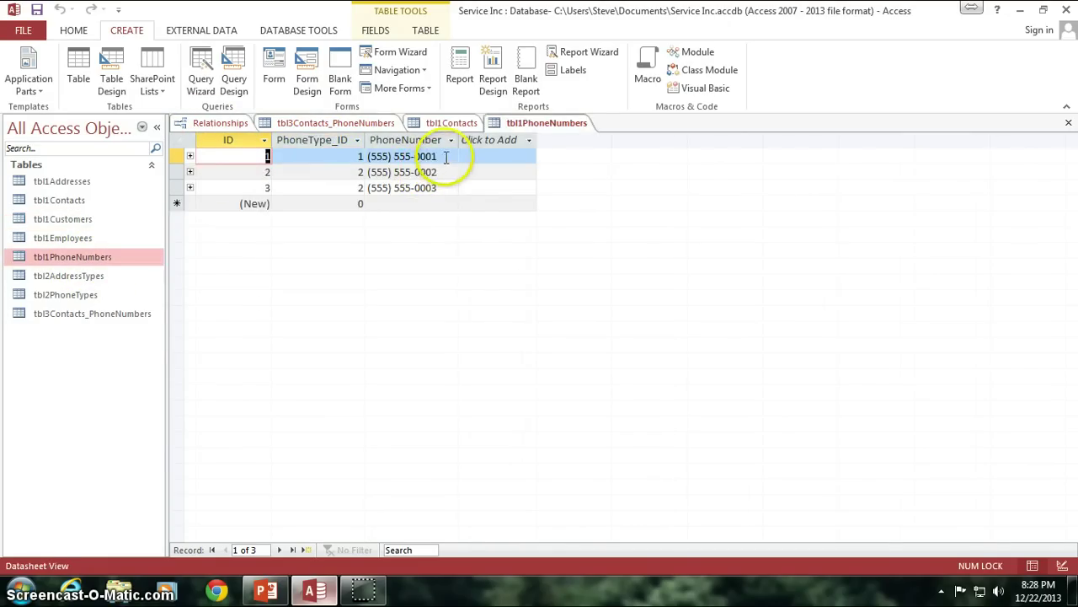
left_click_drag(446, 157, 369, 158)
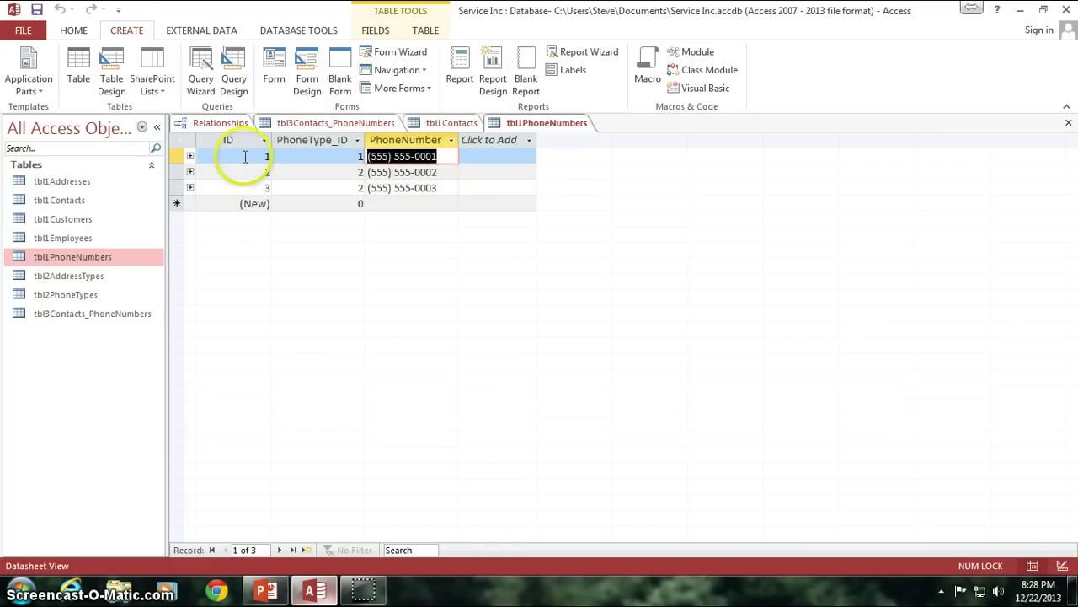
left_click(328, 123)
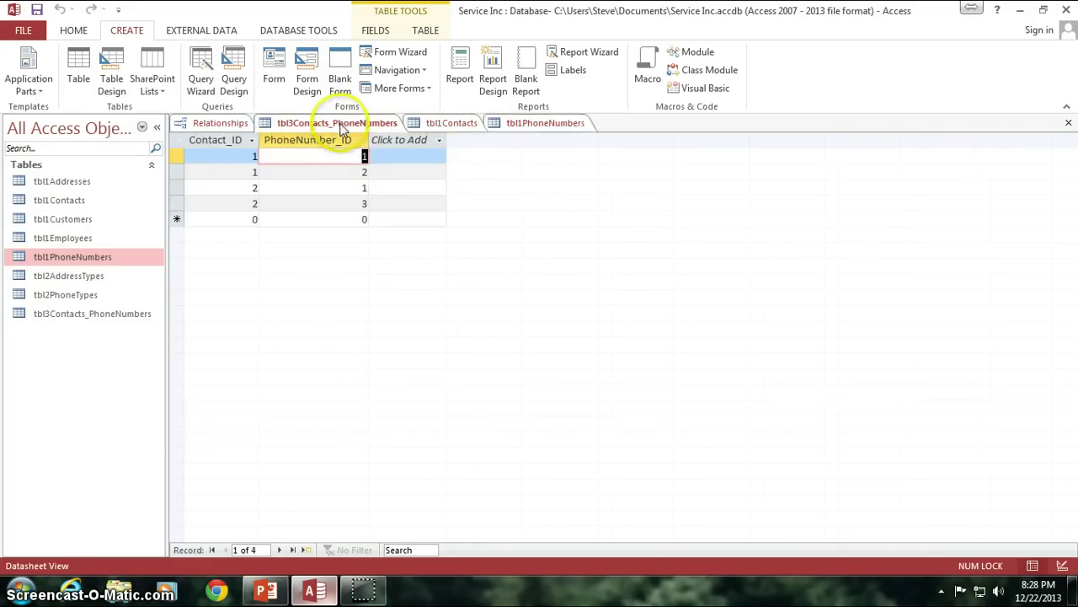
left_click(255, 171)
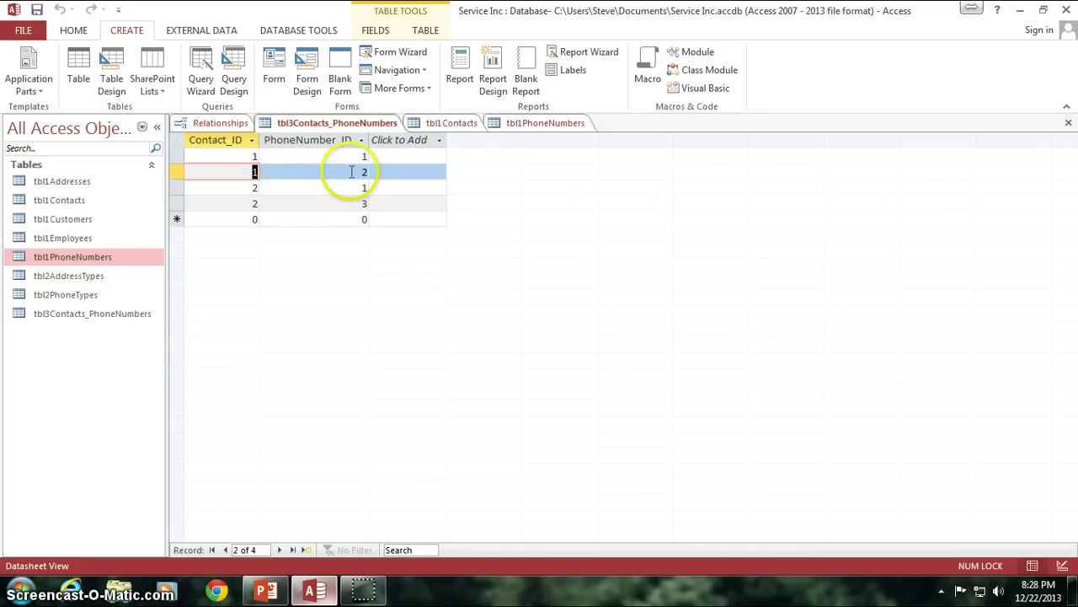
key("Tab")
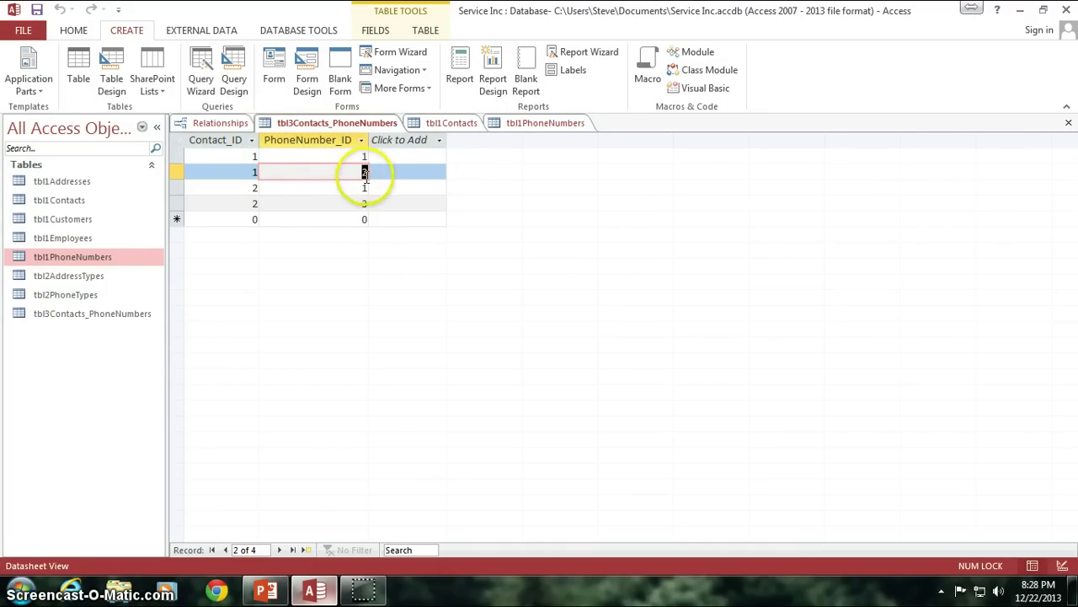
left_click(548, 124)
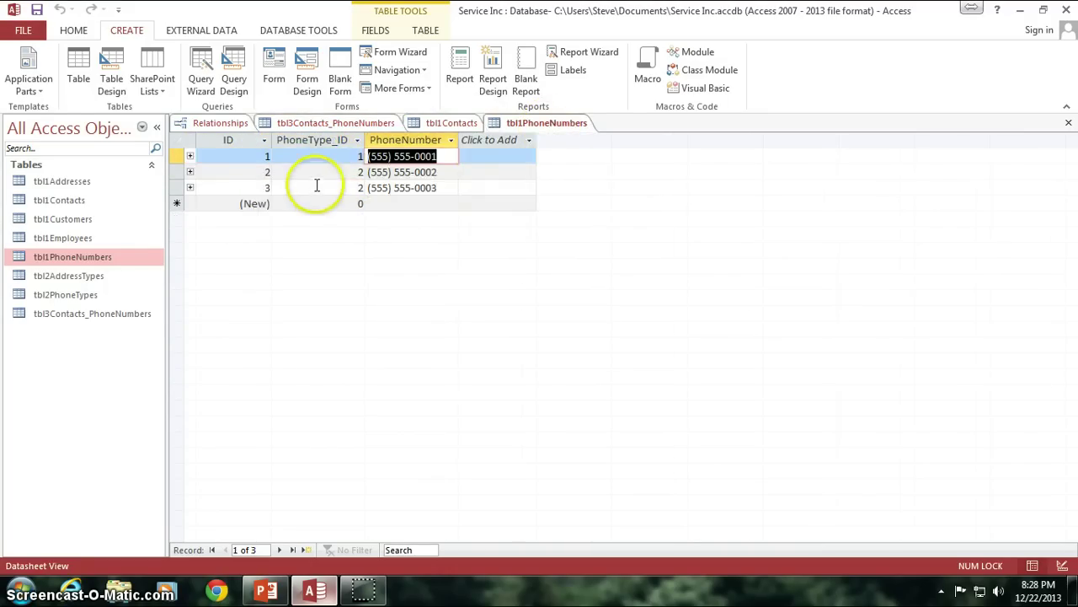
left_click(259, 173)
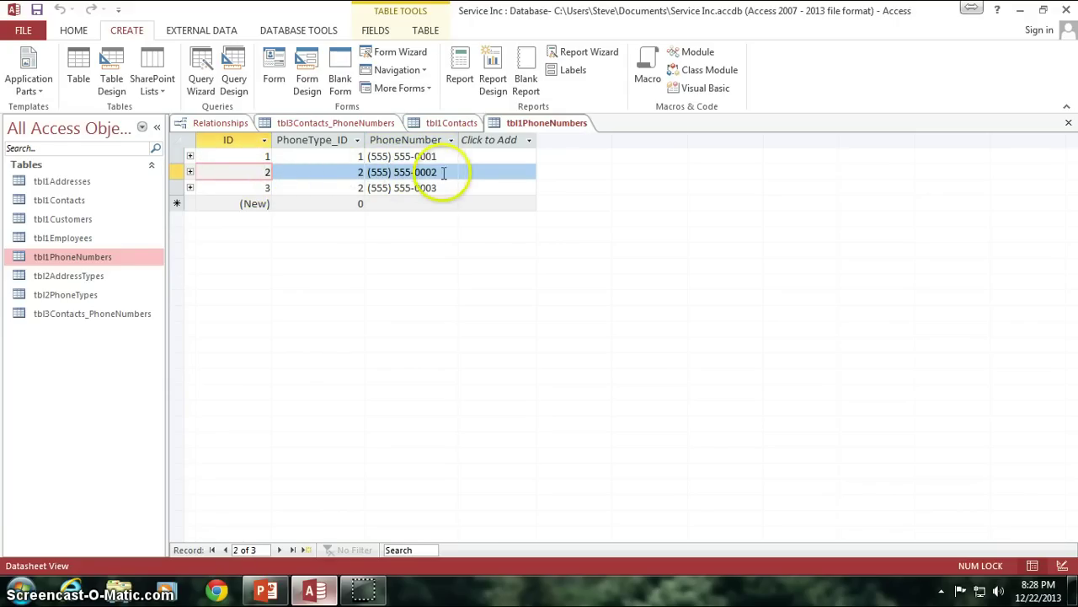
left_click_drag(438, 173, 365, 177)
left_click(366, 174)
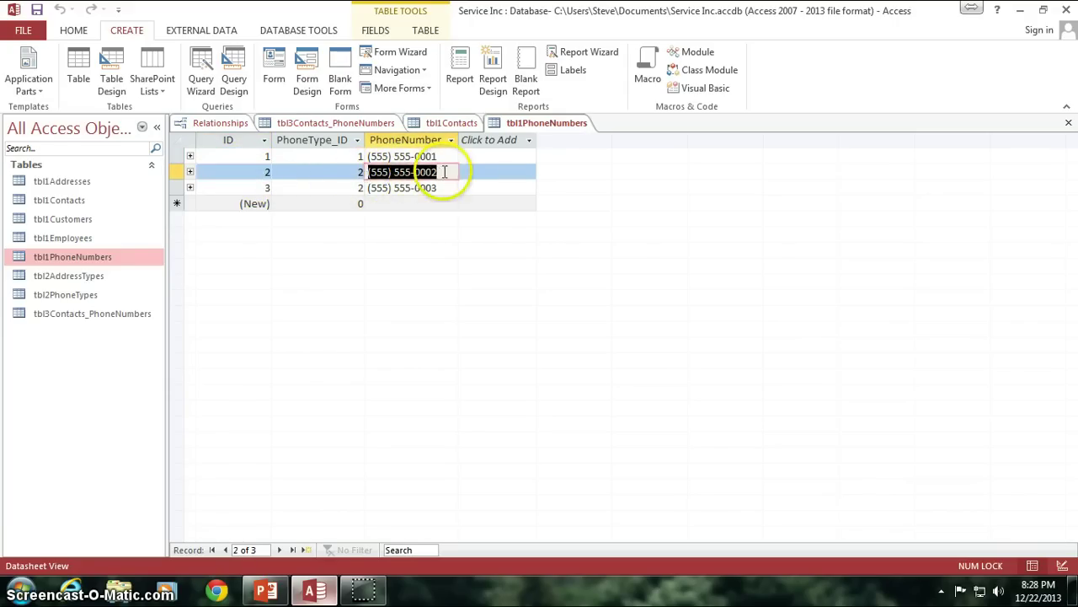
left_click(358, 172)
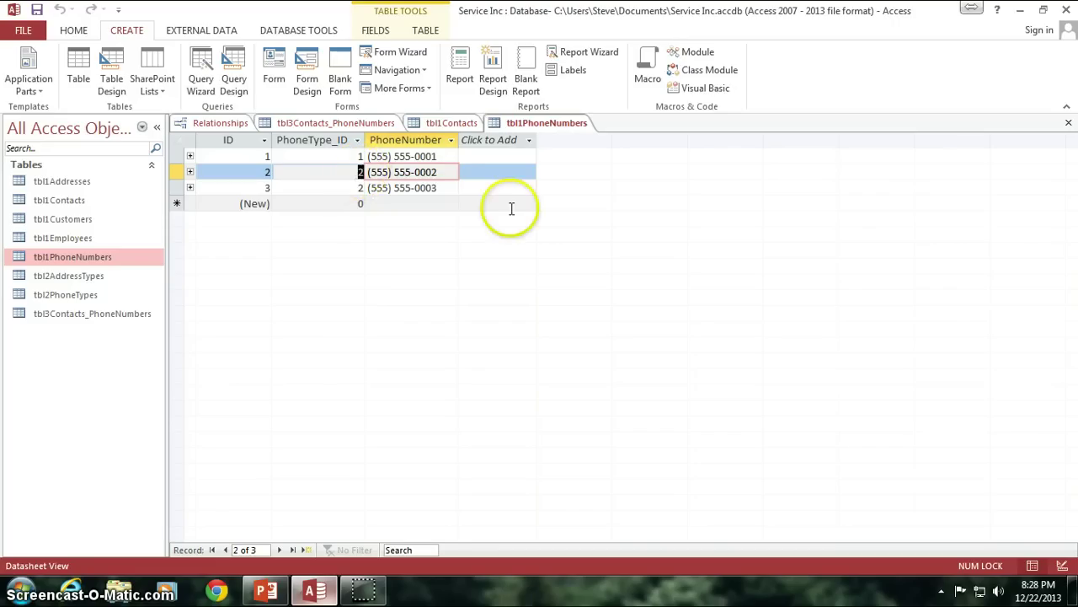
double_click(360, 172)
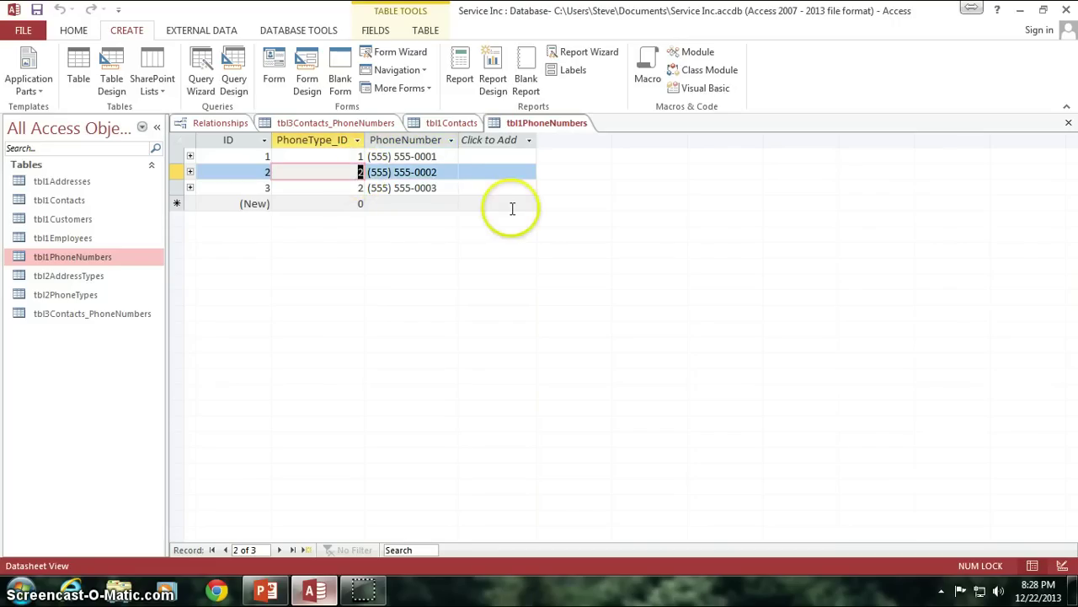
left_click(367, 123)
left_click(252, 187)
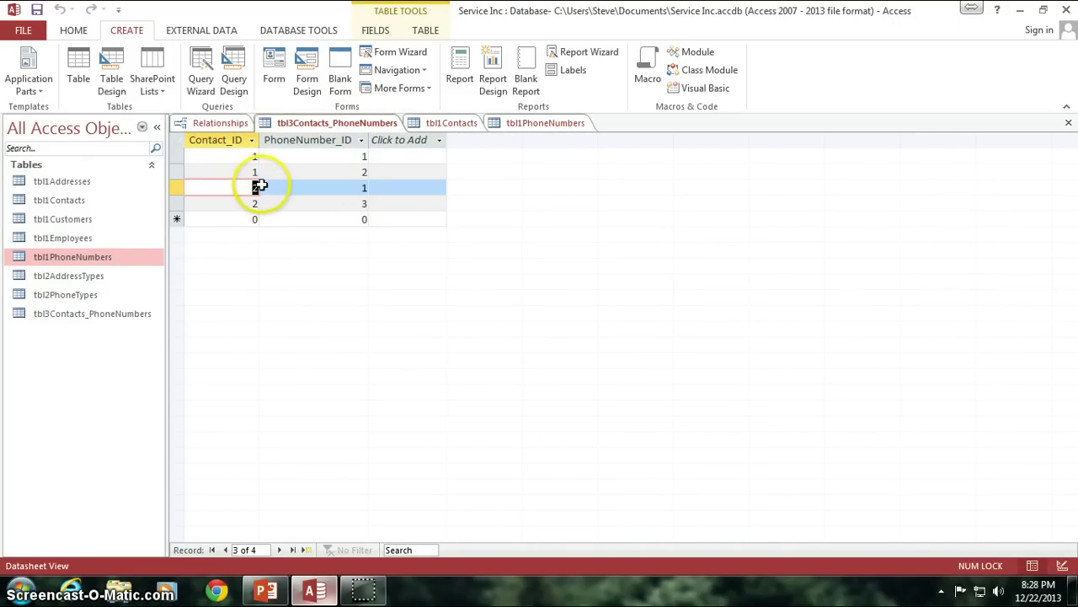
left_click(362, 187)
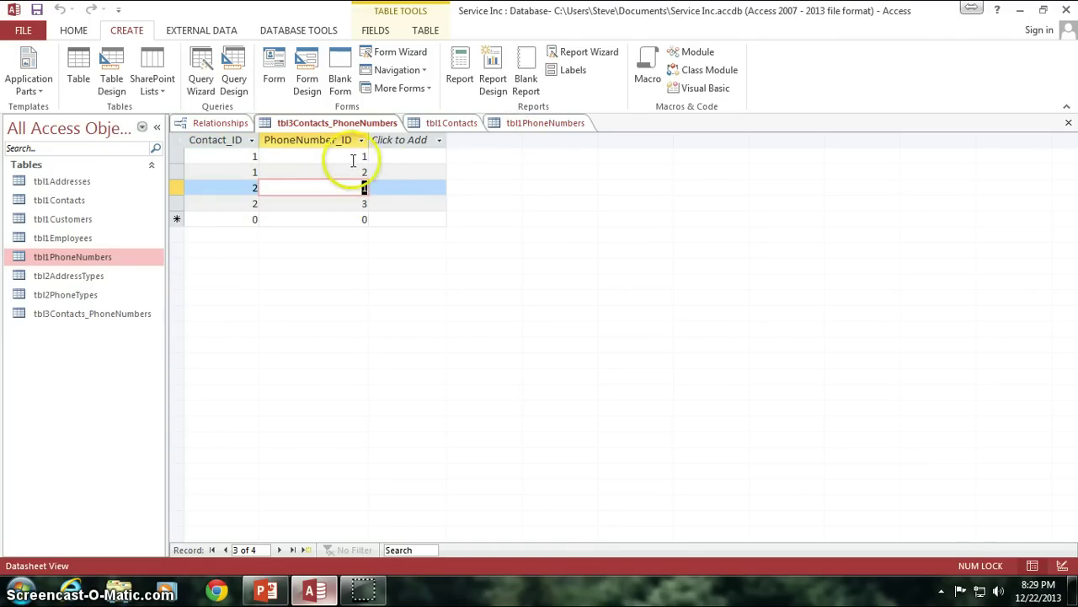
left_click(232, 155)
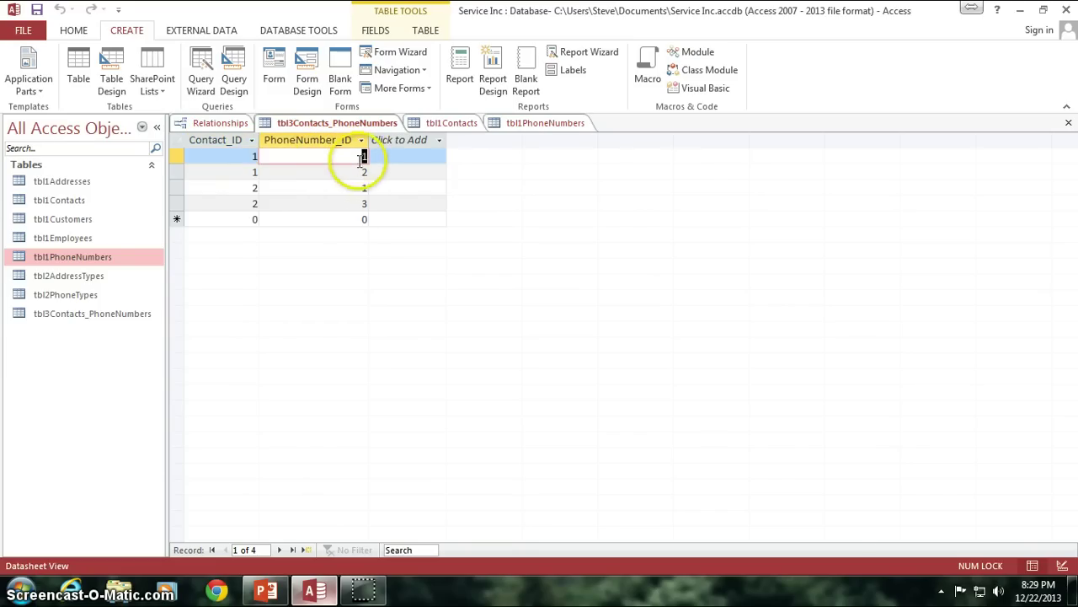
left_click(253, 188)
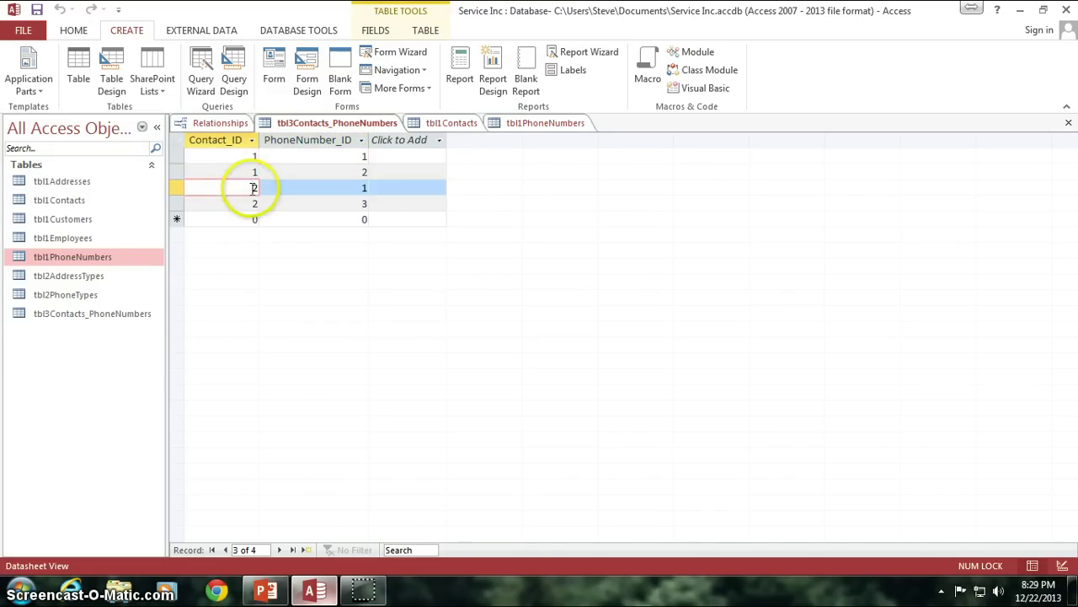
double_click(365, 187)
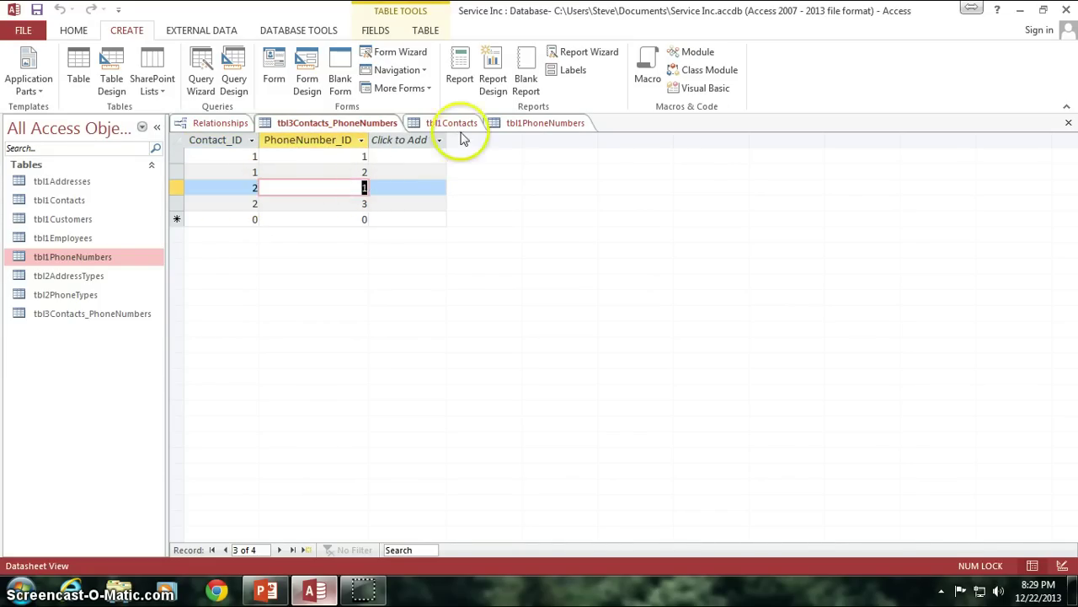
left_click(544, 124)
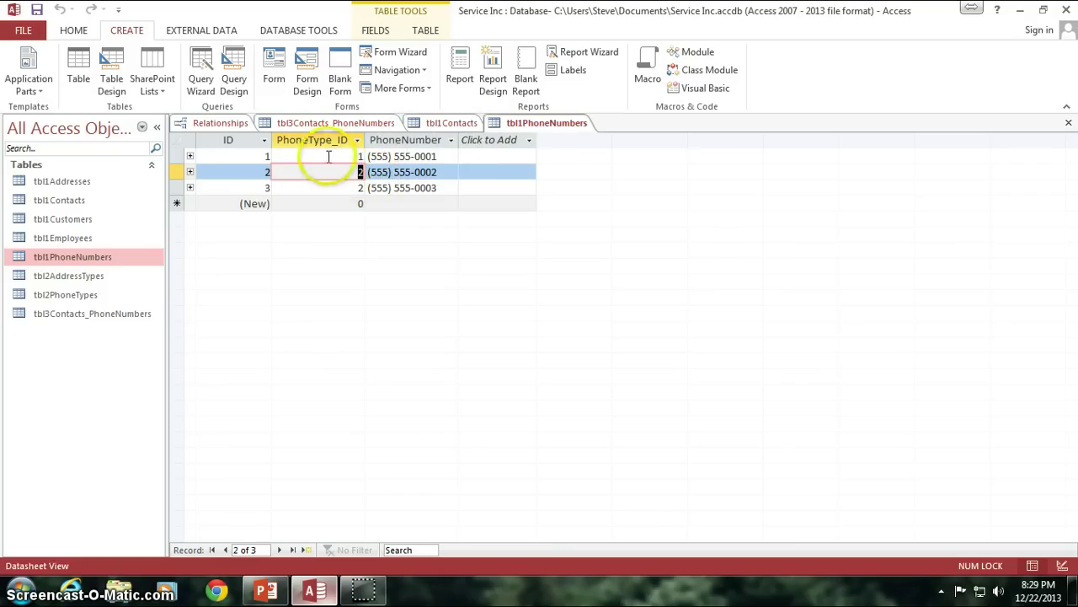
left_click(268, 156)
left_click_drag(445, 161, 369, 157)
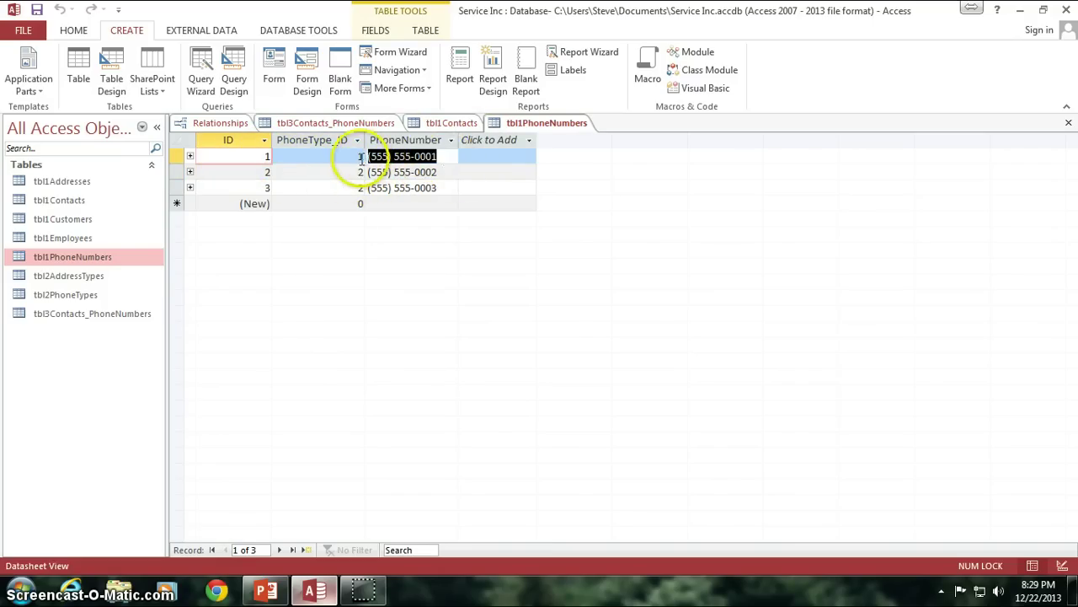
left_click(341, 128)
left_click(278, 187)
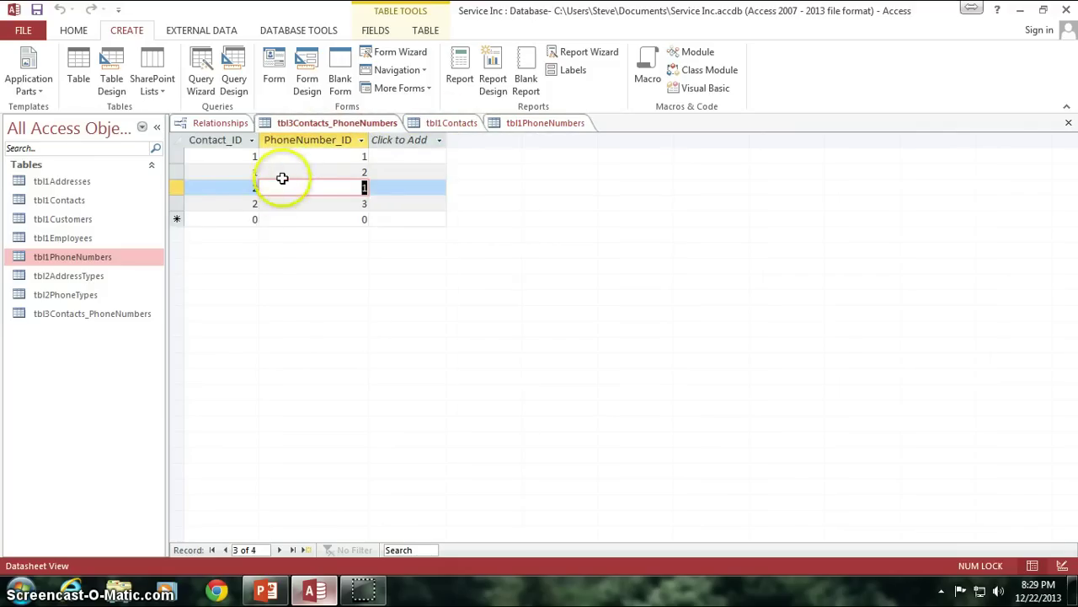
left_click(256, 203)
left_click(371, 203)
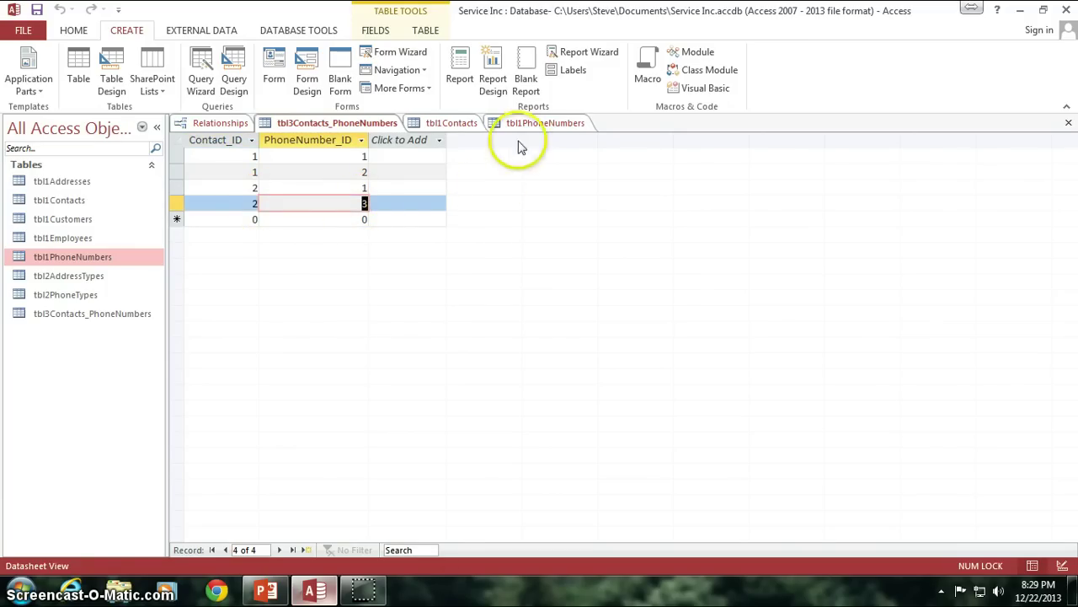
left_click(539, 123)
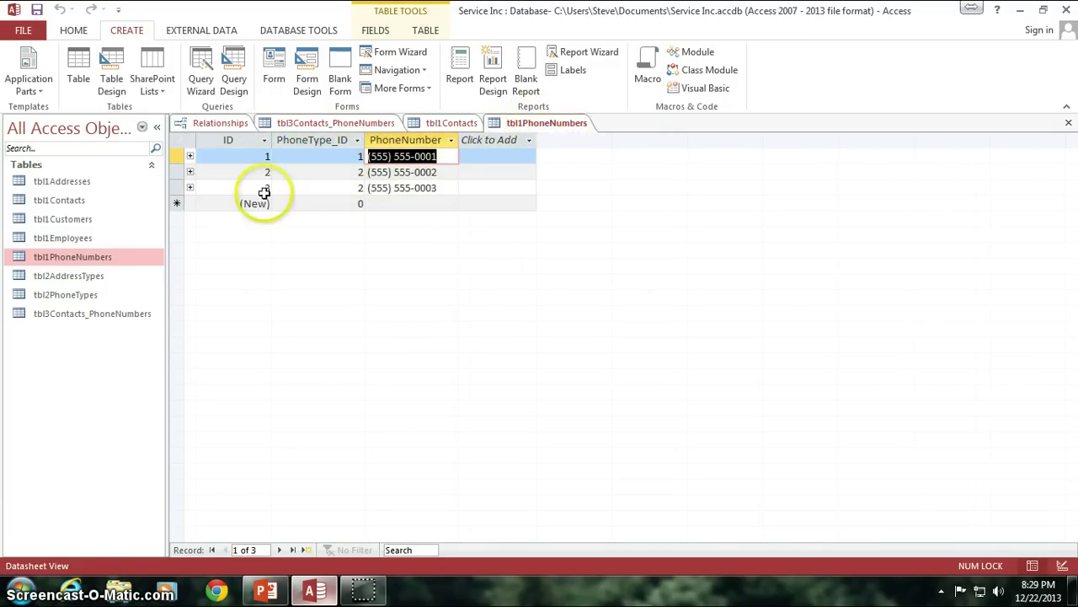
left_click_drag(438, 188, 360, 187)
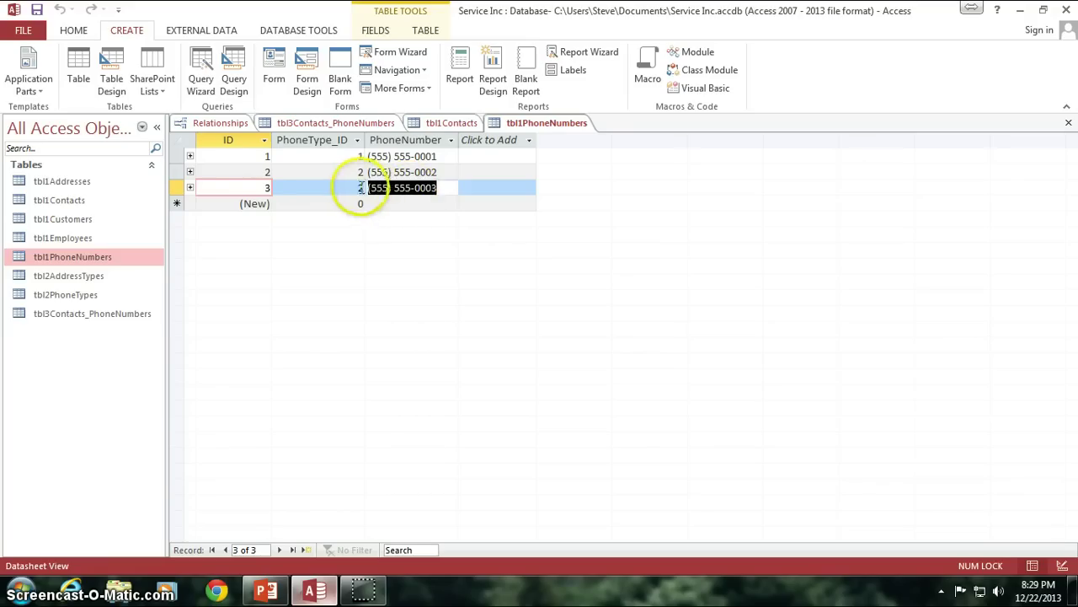
left_click(327, 123)
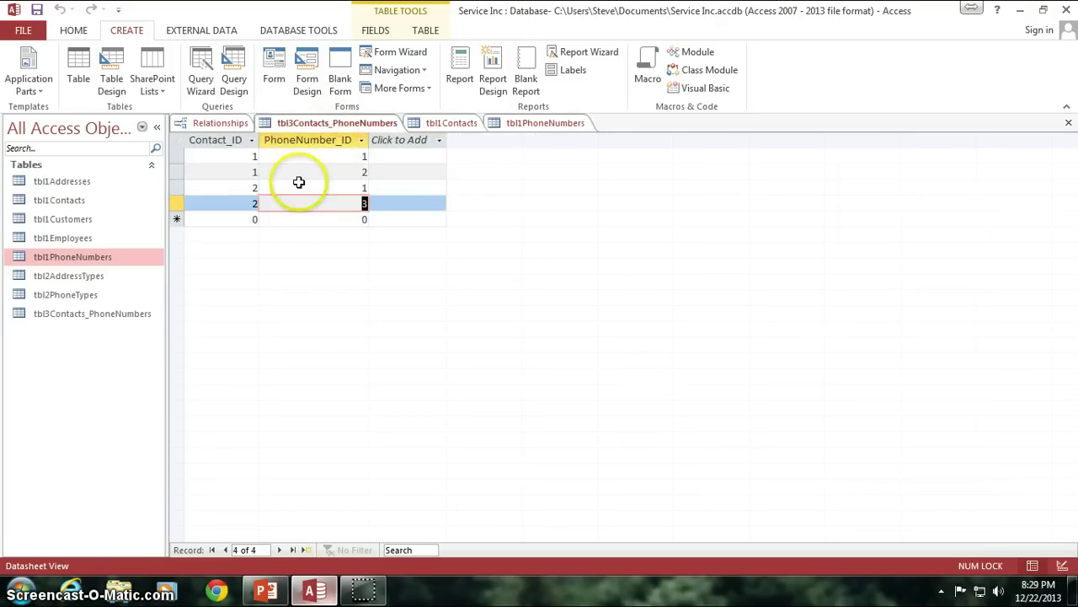
left_click(249, 157)
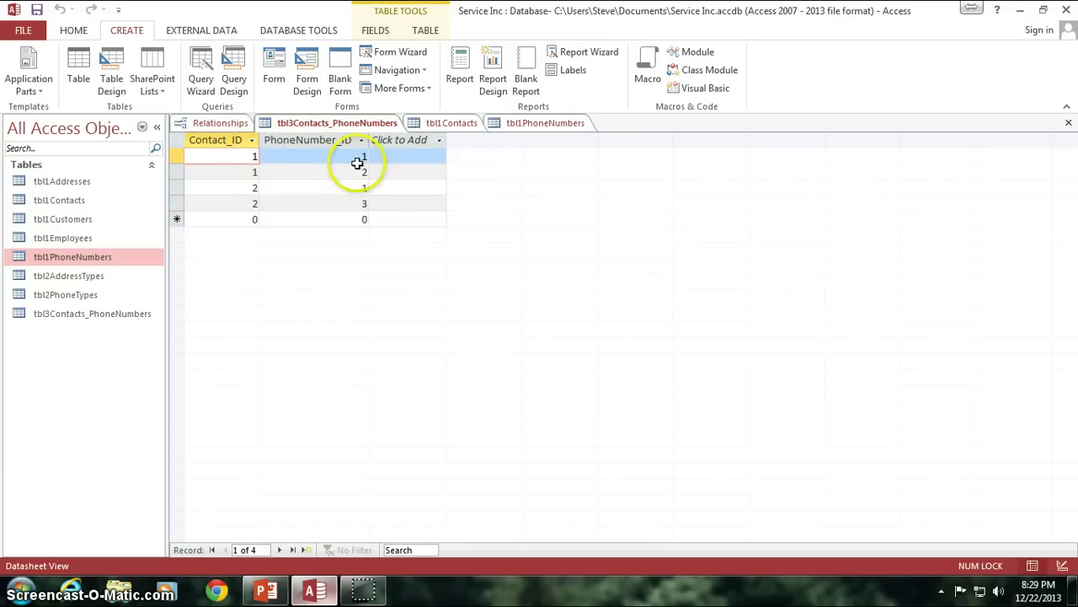
left_click(356, 158)
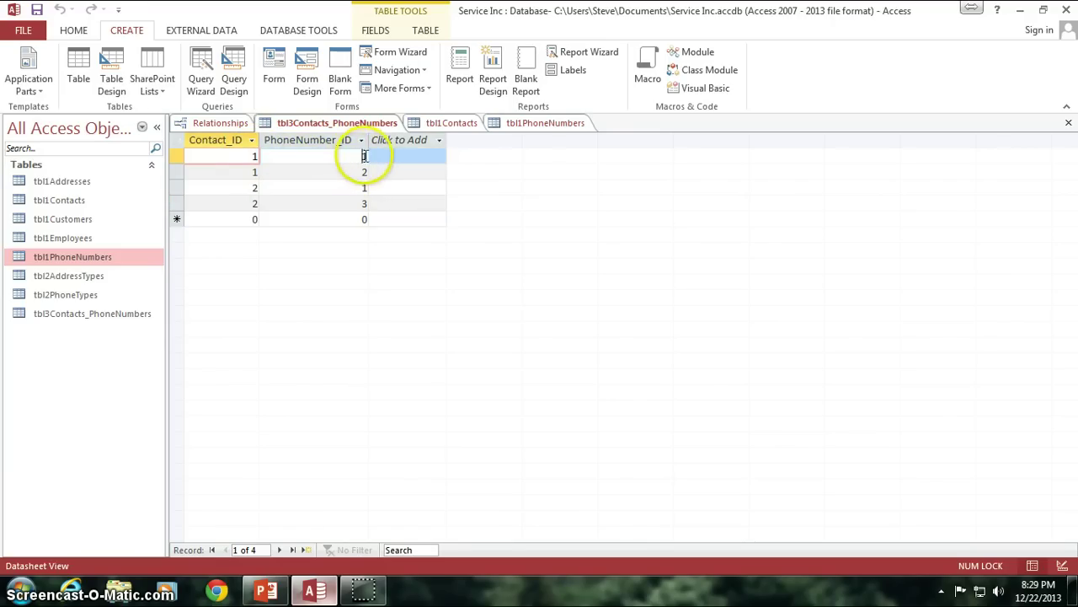
left_click(251, 158)
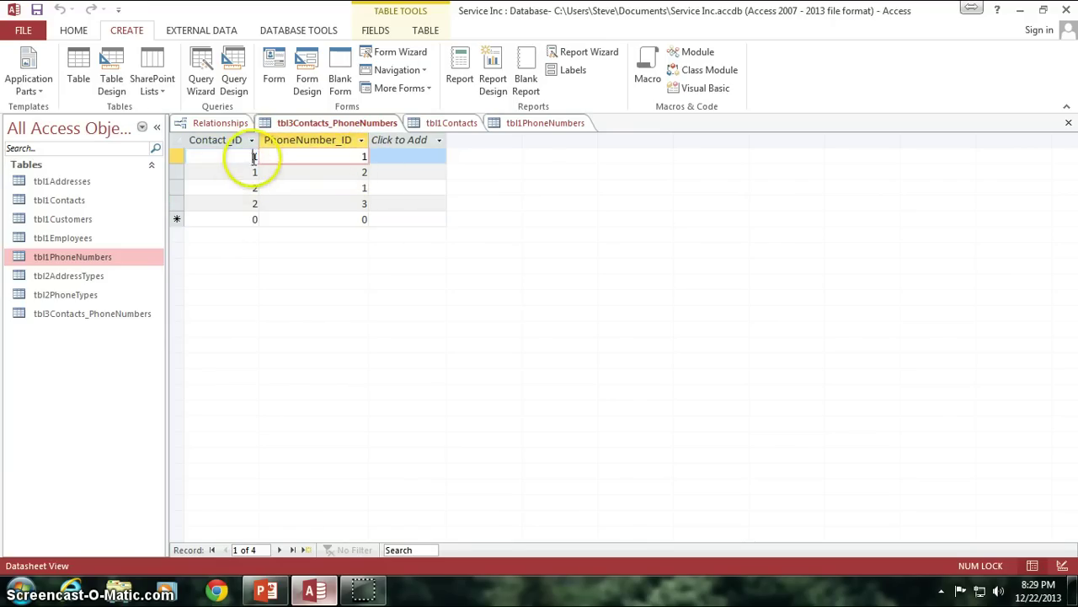
left_click(366, 156)
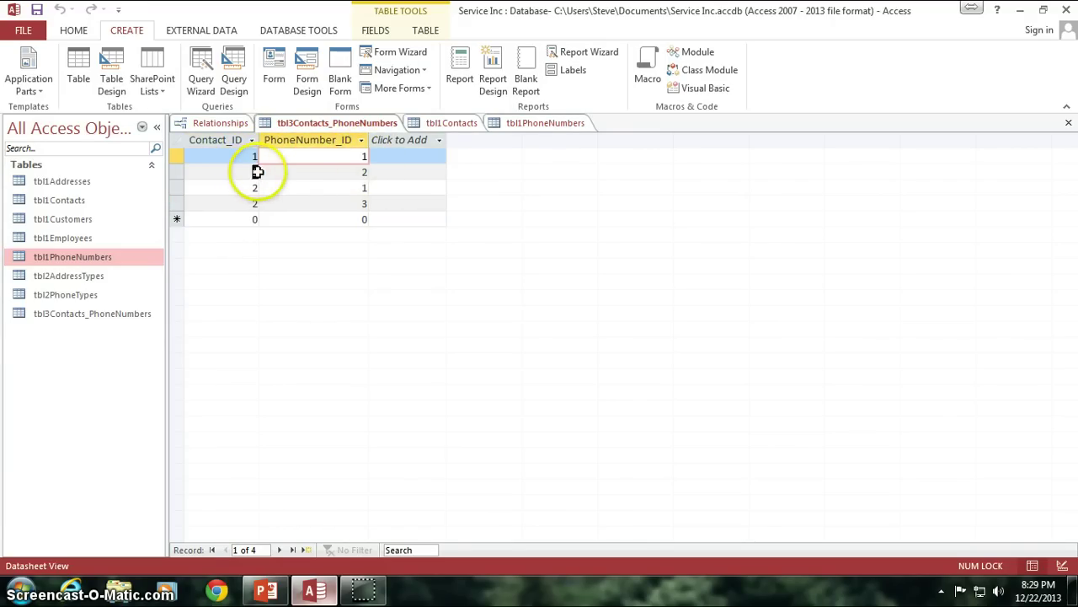
key("Tab")
key("Tab")
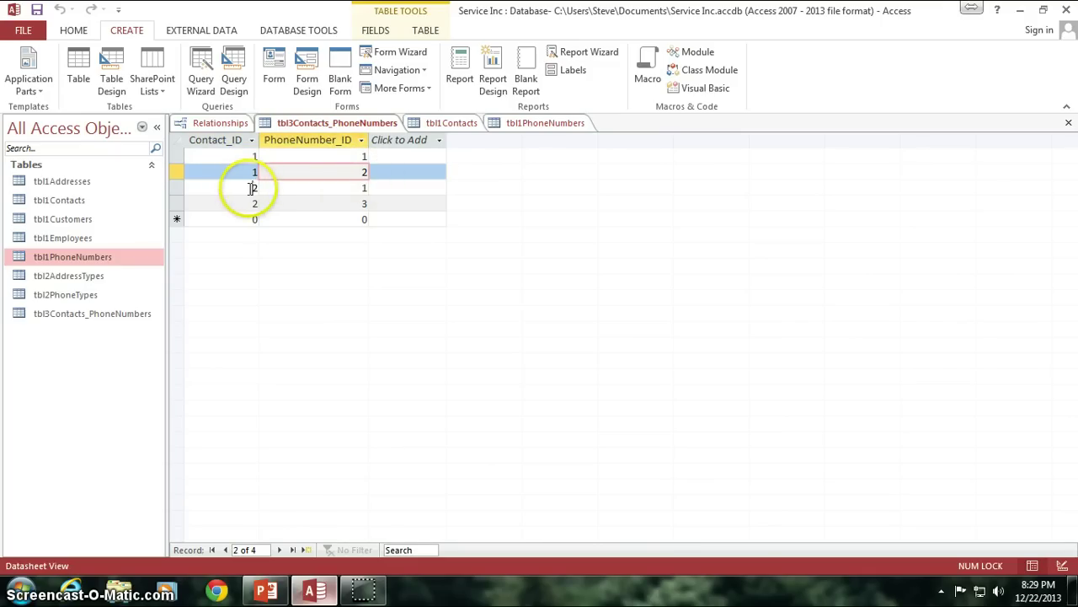
key("Tab")
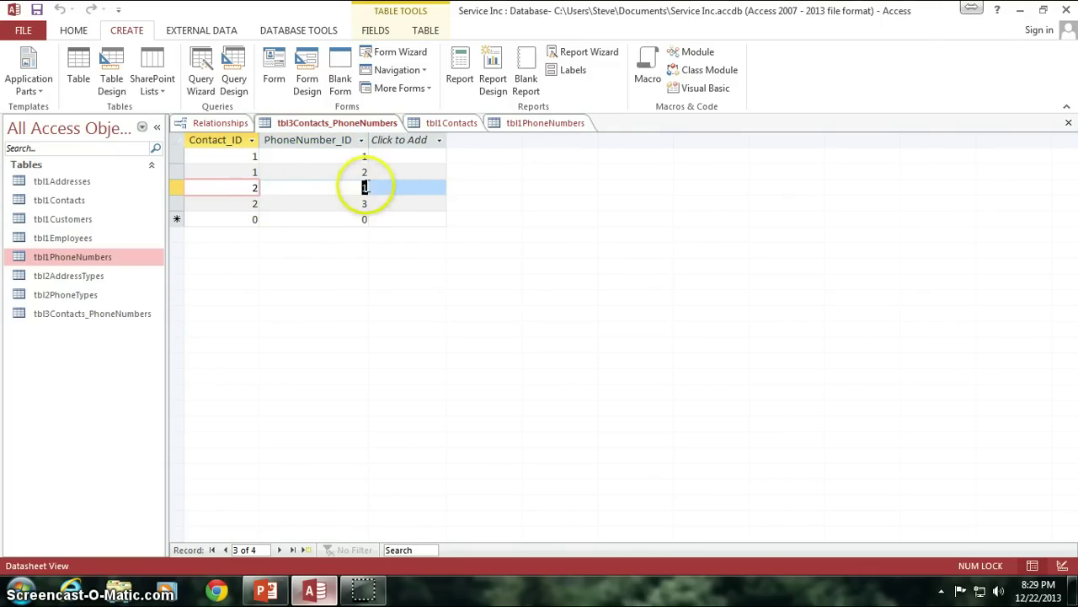
key("Tab")
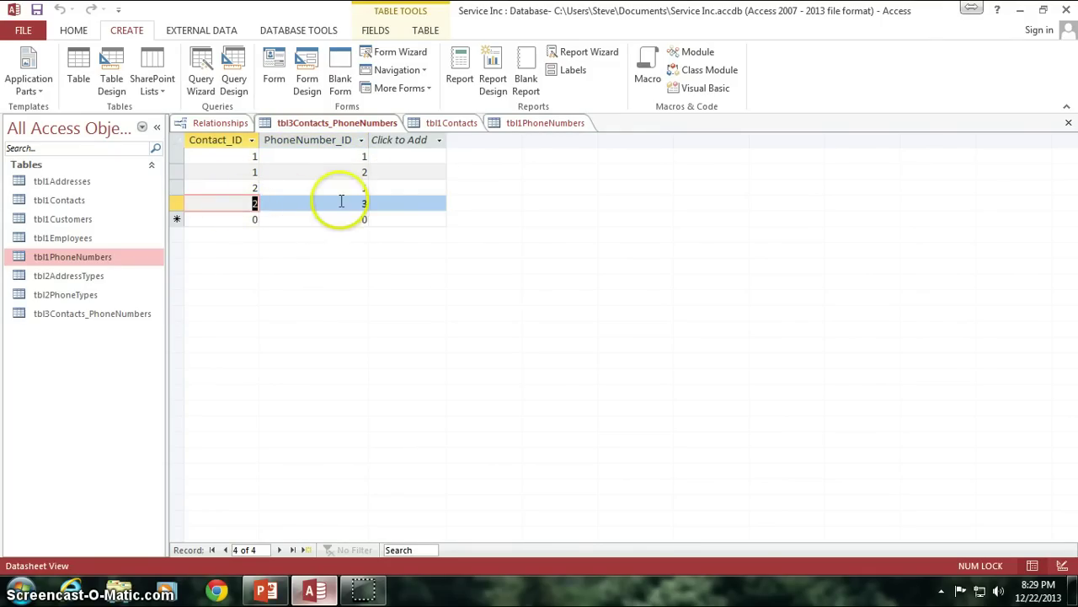
key("Tab")
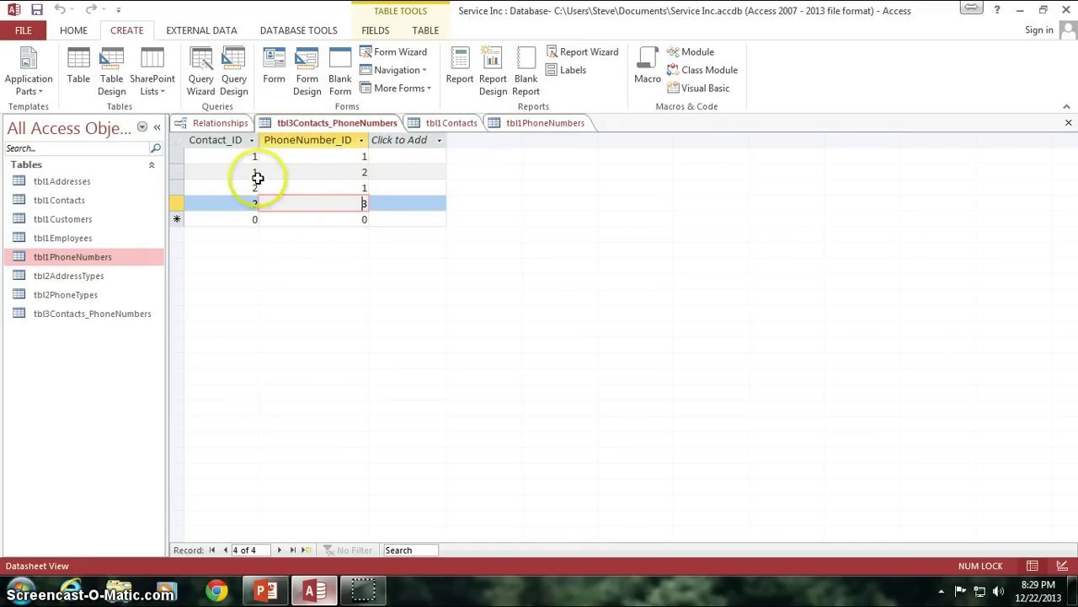
left_click(336, 172)
left_click(309, 189)
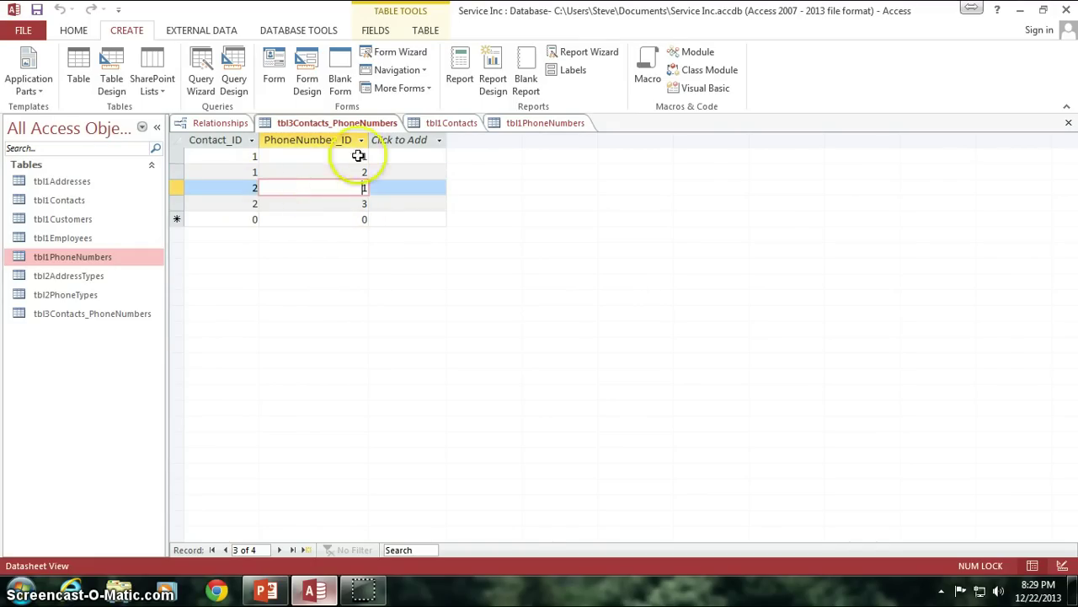
left_click(349, 156)
left_click(339, 185)
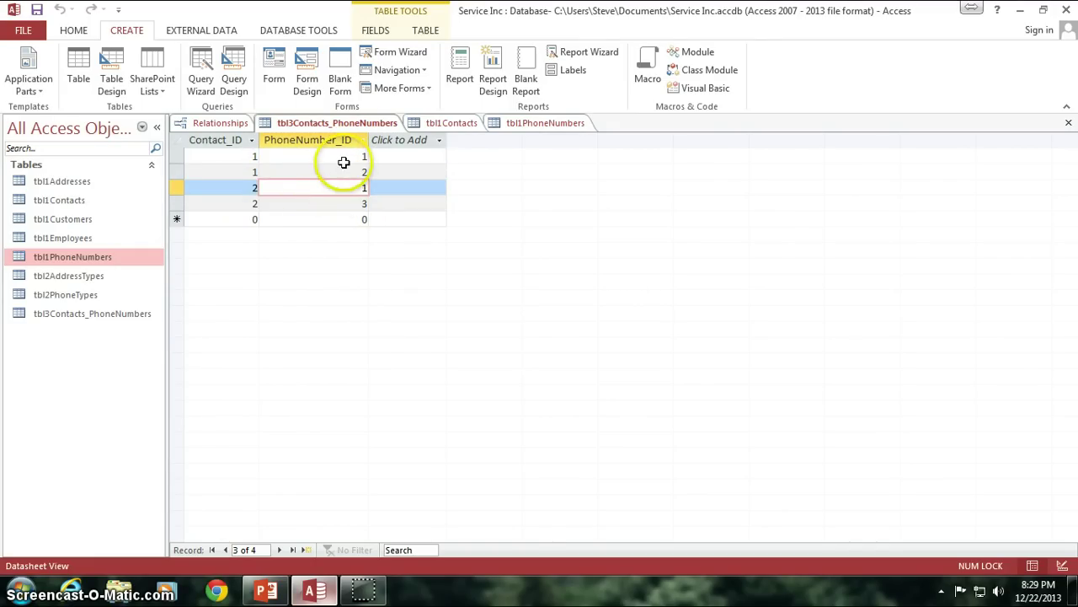
left_click(344, 158)
left_click(344, 188)
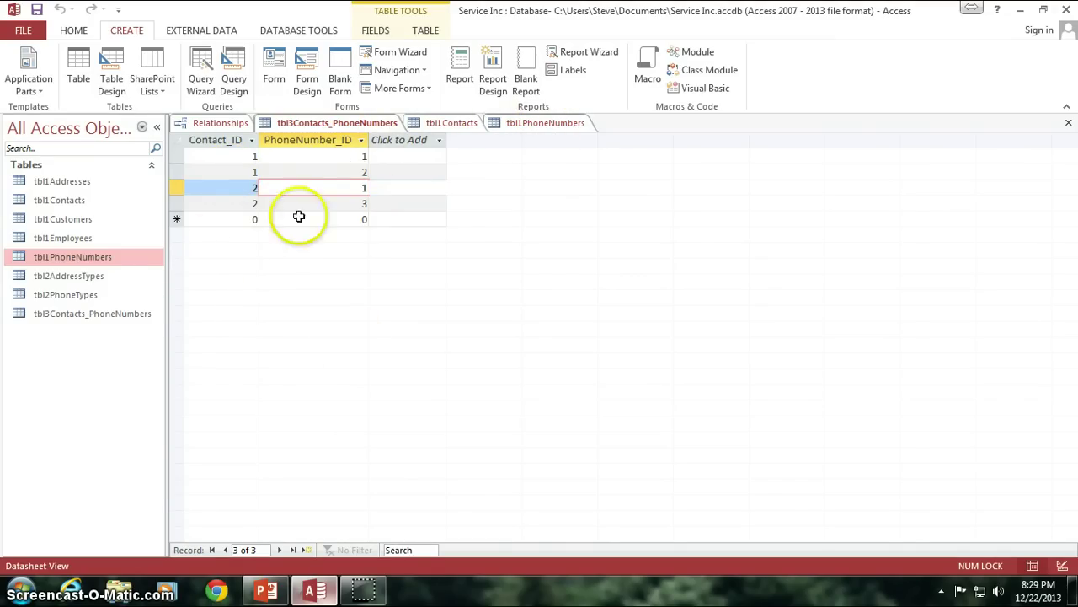
key("ctrl+F6")
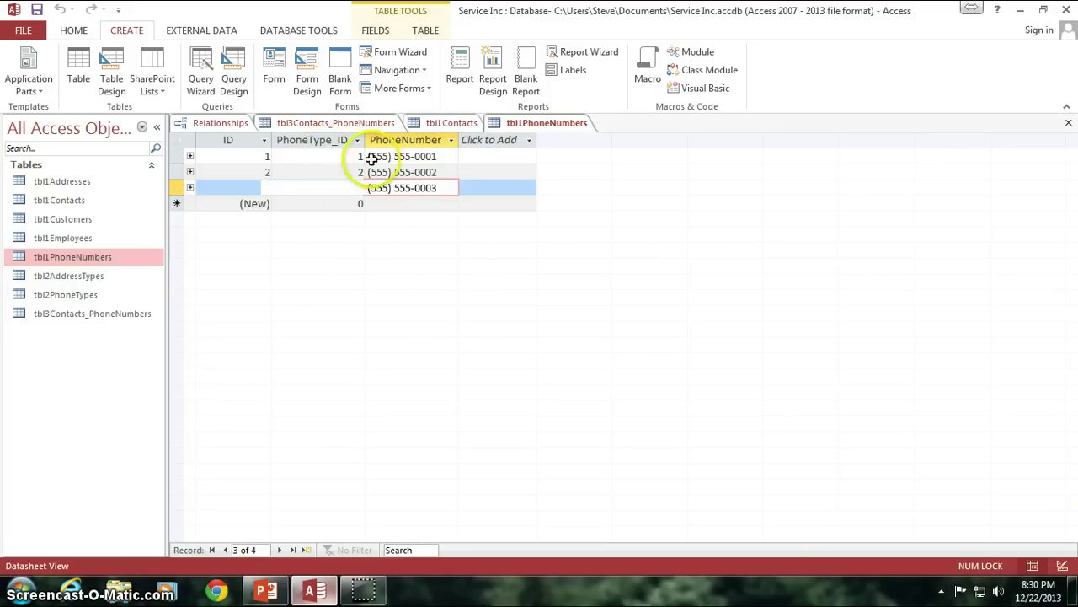
Step: Undo the stray edit in tbl3Contacts_PhoneNumbers and open the table in Design view
key("ctrl+F6")
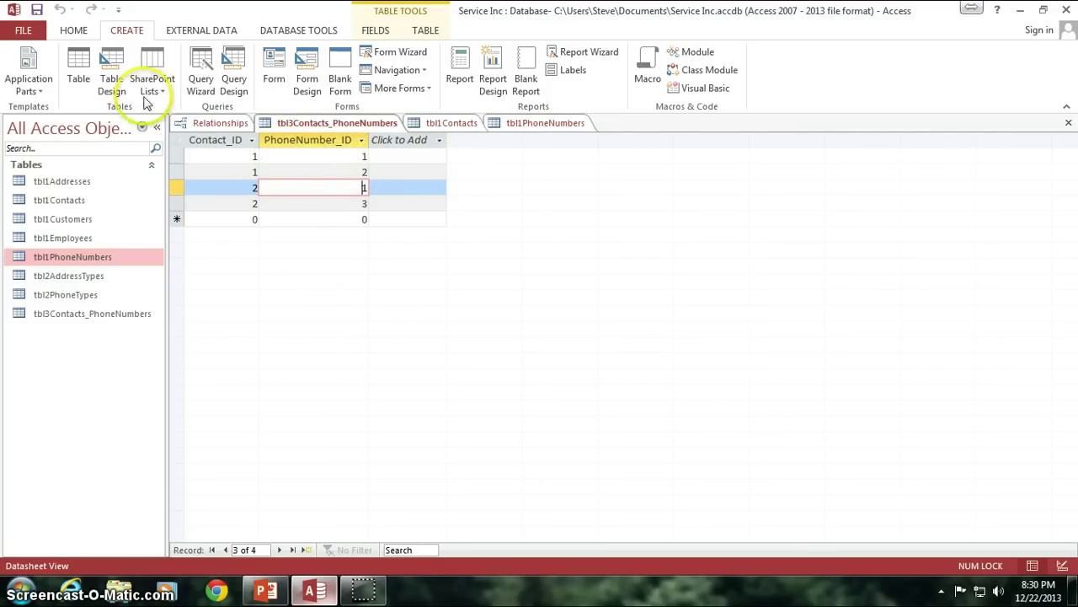
left_click(60, 9)
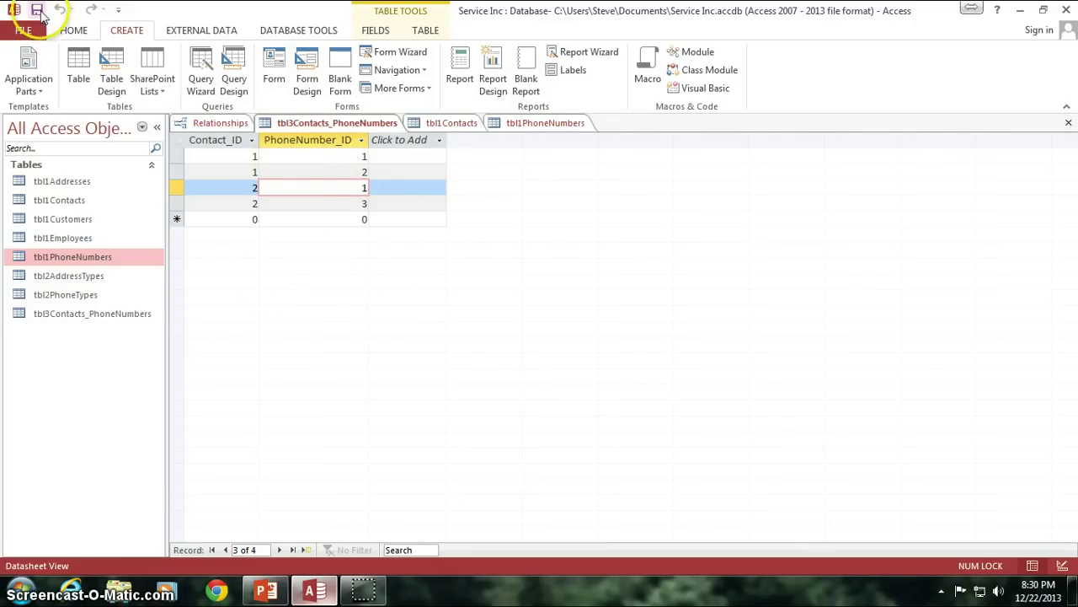
right_click(318, 123)
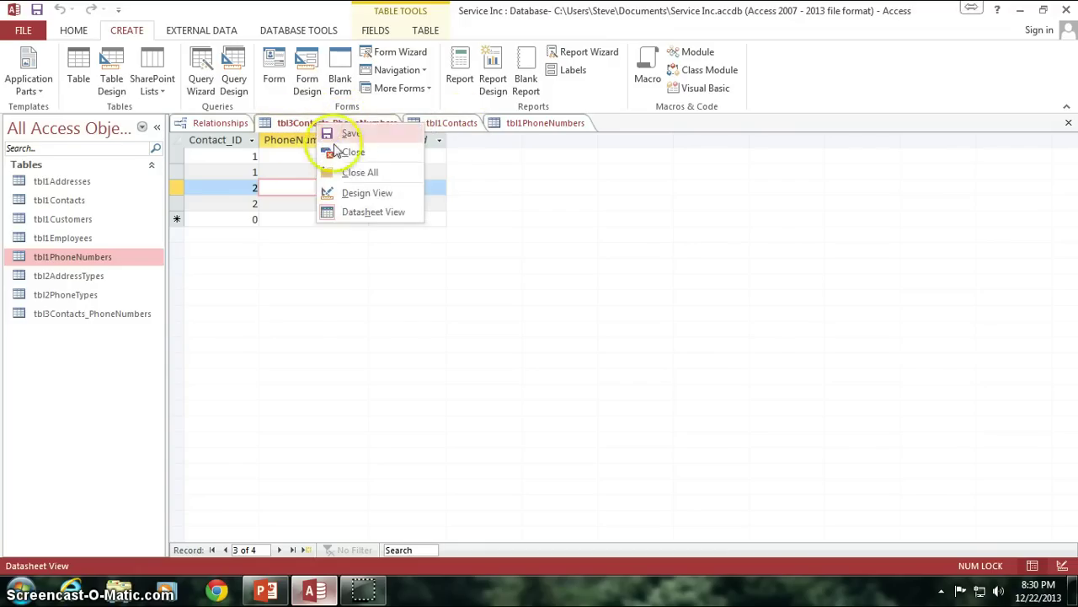
left_click(357, 199)
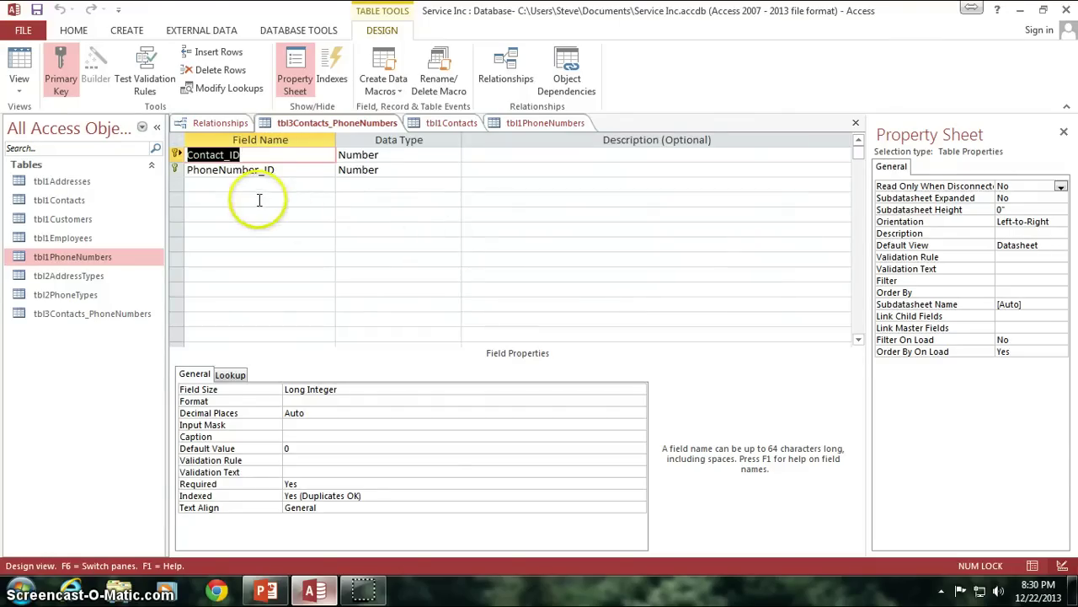
Step: Inspect the PhoneNumber_ID field and start a new field in the empty third row
left_click(244, 183)
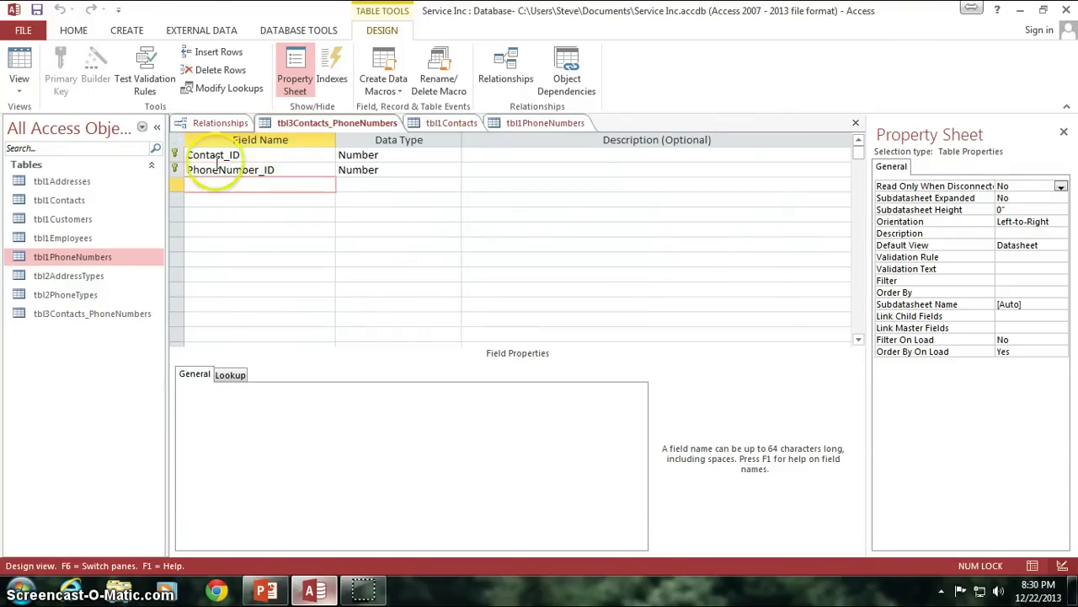
left_click(282, 169)
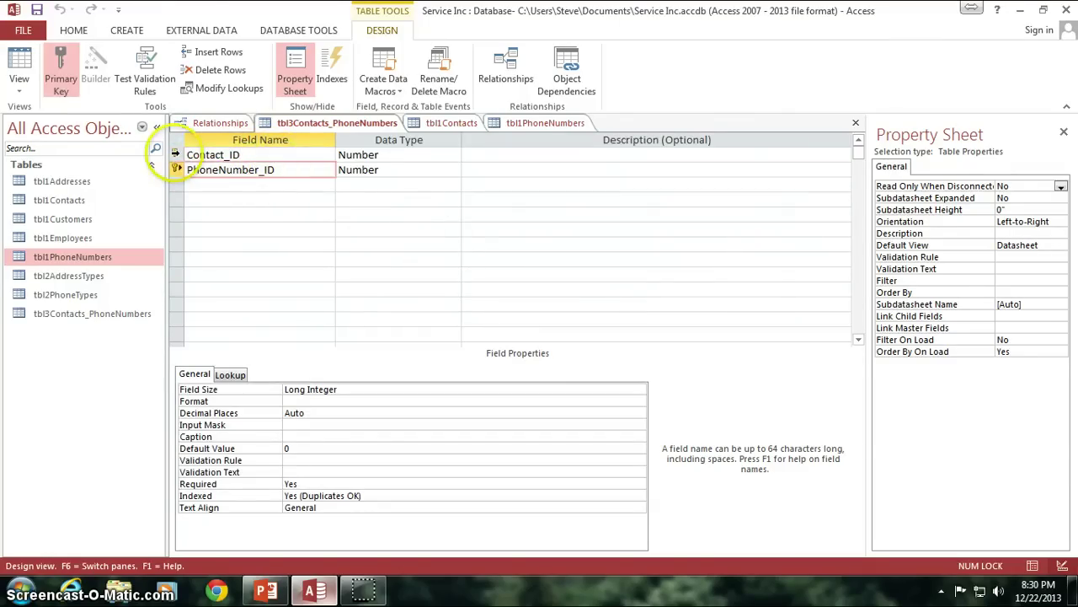
left_click(175, 169)
left_click(257, 199)
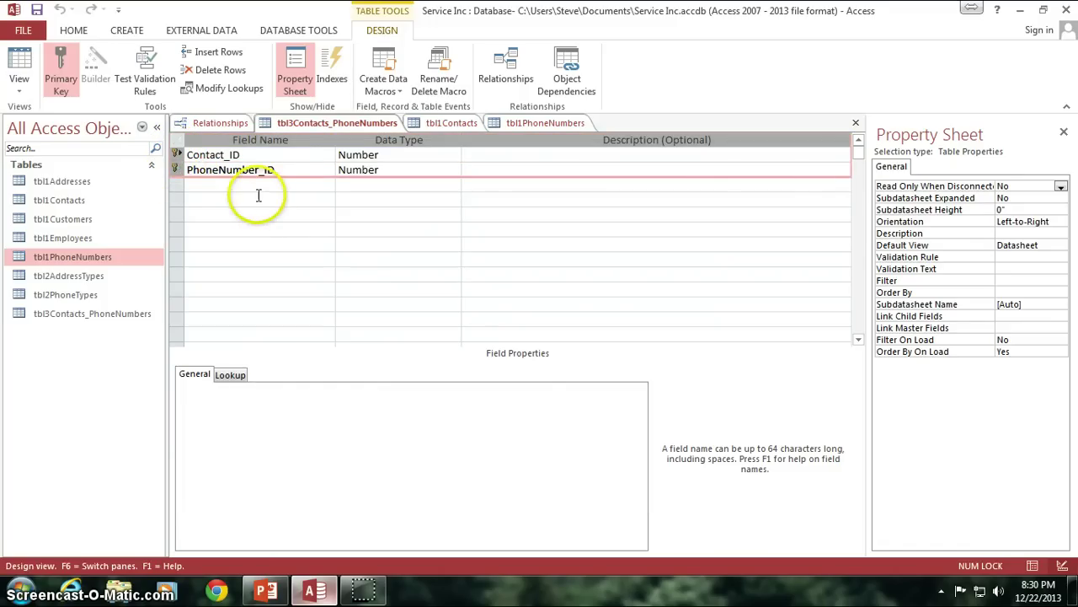
left_click(247, 187)
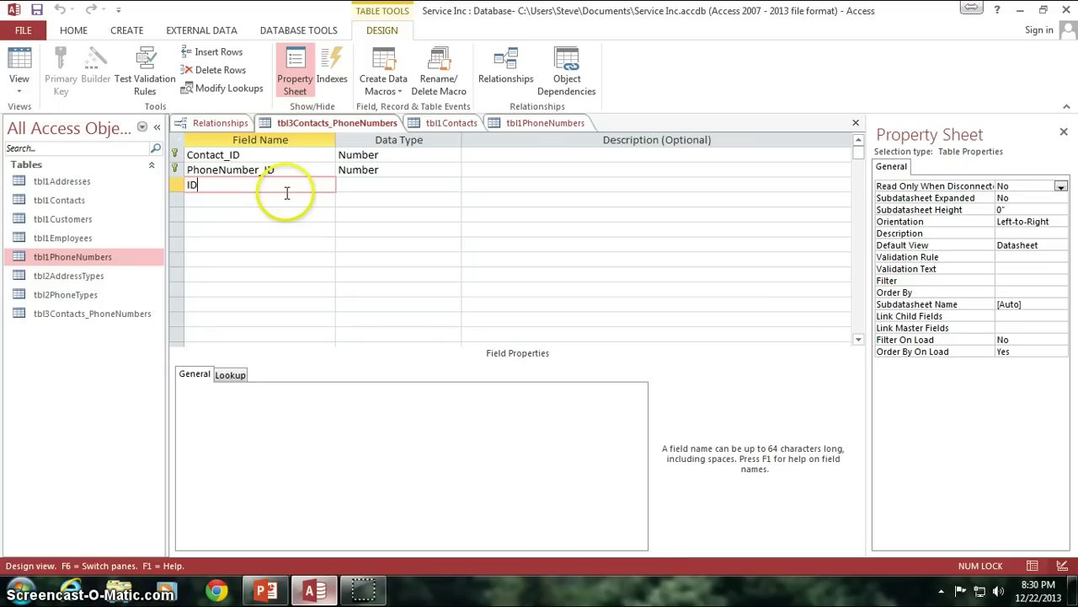
Step: Give the new ID field the AutoNumber type and make it the primary key
key("Tab")
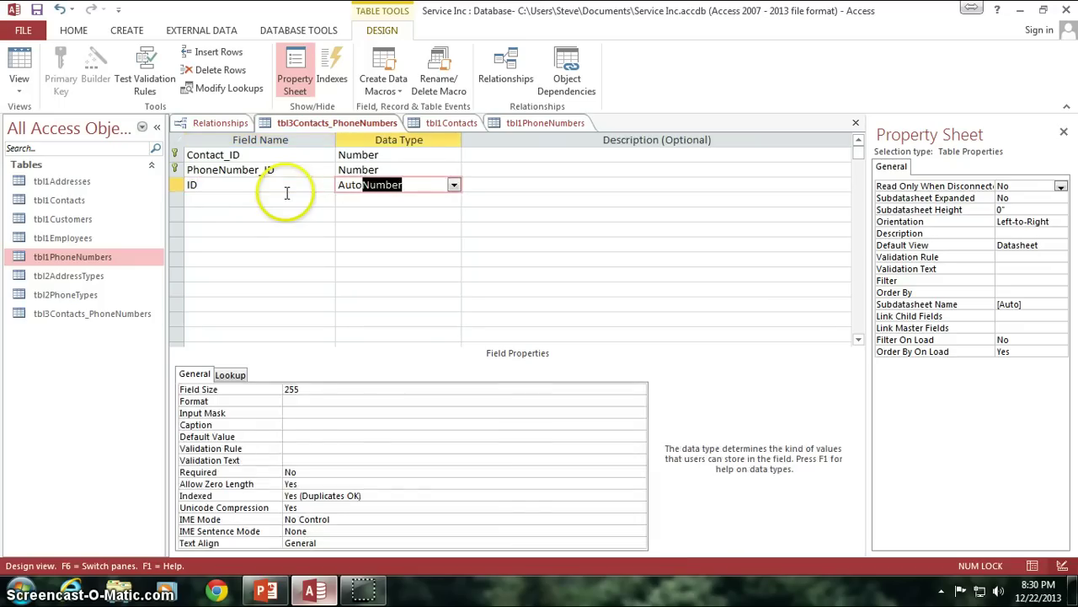
key("Tab")
left_click_drag(174, 154, 174, 169)
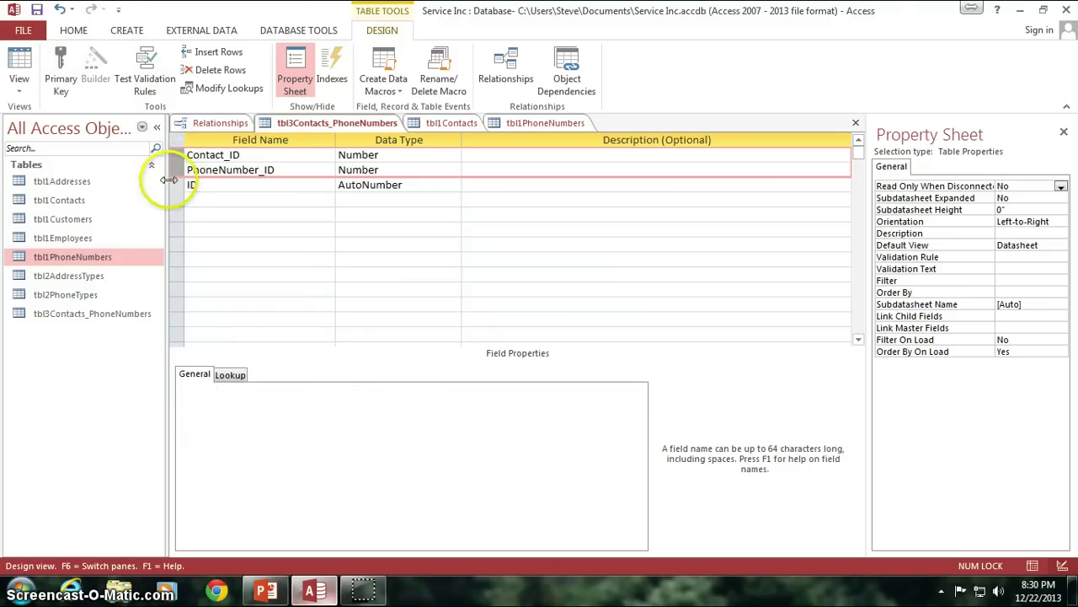
left_click(176, 184)
left_click(60, 72)
left_click(272, 205)
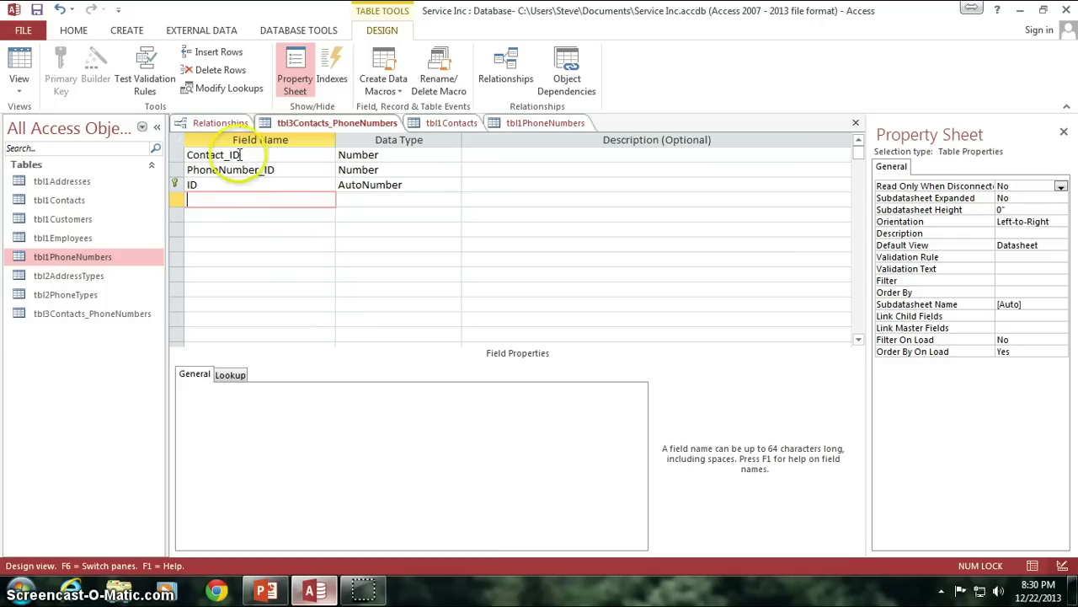
Step: Remove the primary key from ID and select the ID row for deletion
left_click_drag(242, 155, 188, 154)
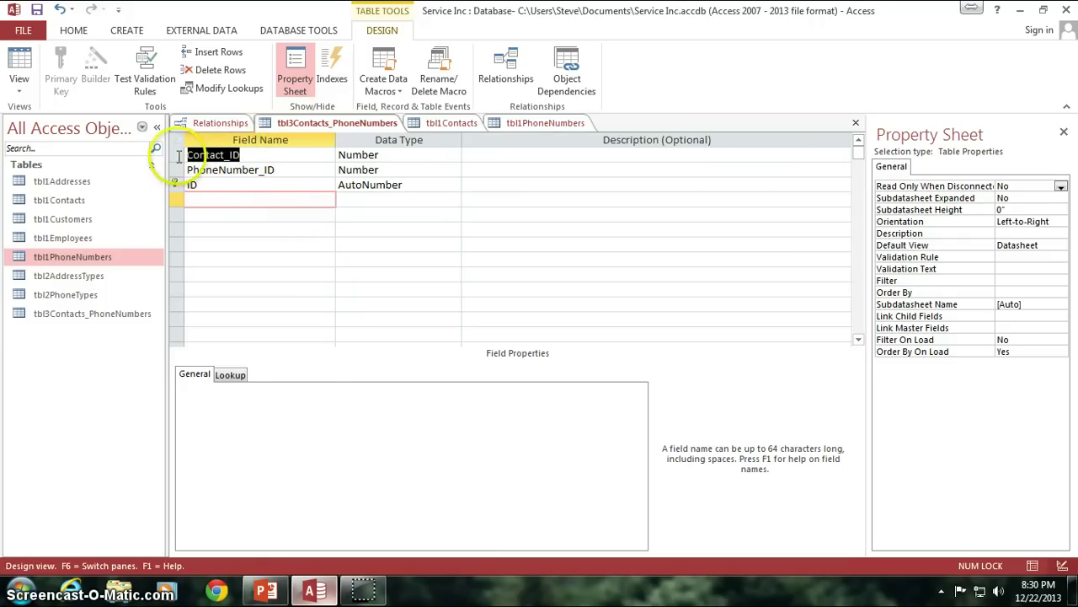
left_click_drag(270, 170, 192, 173)
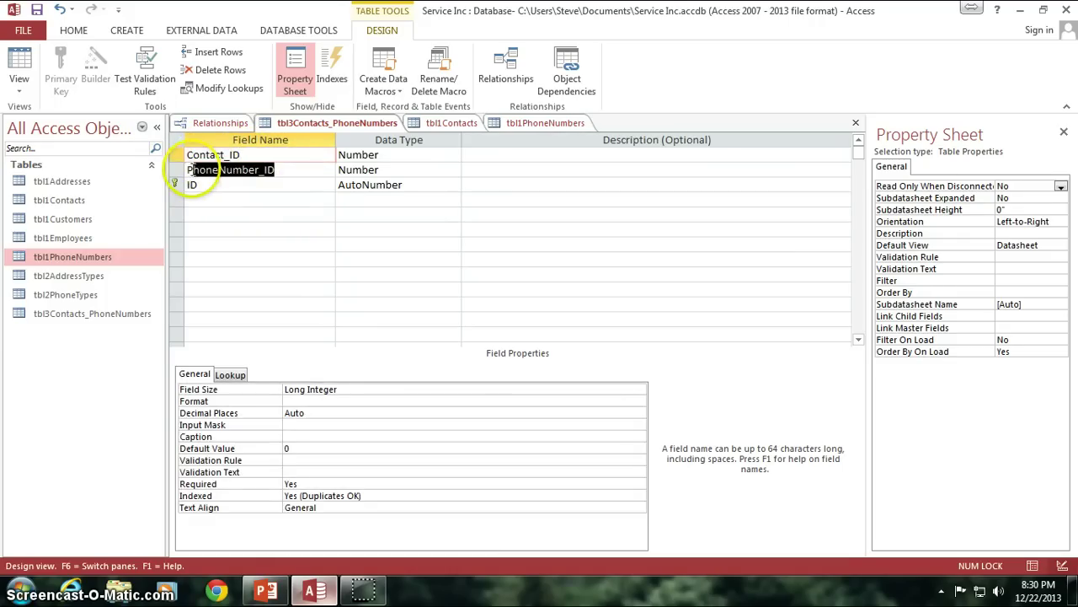
left_click(272, 175)
left_click(178, 187)
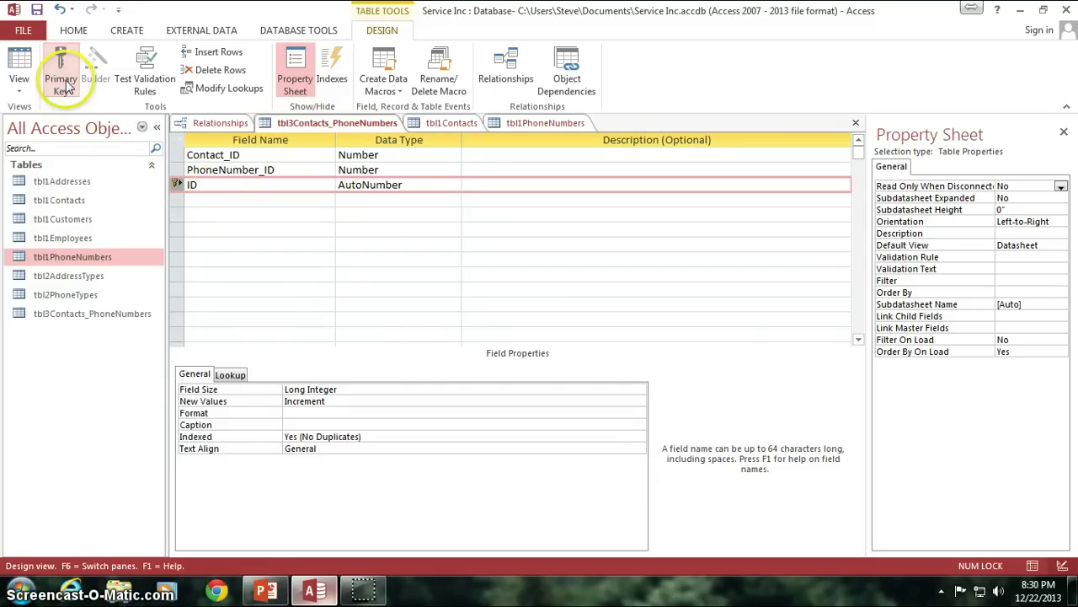
left_click(63, 74)
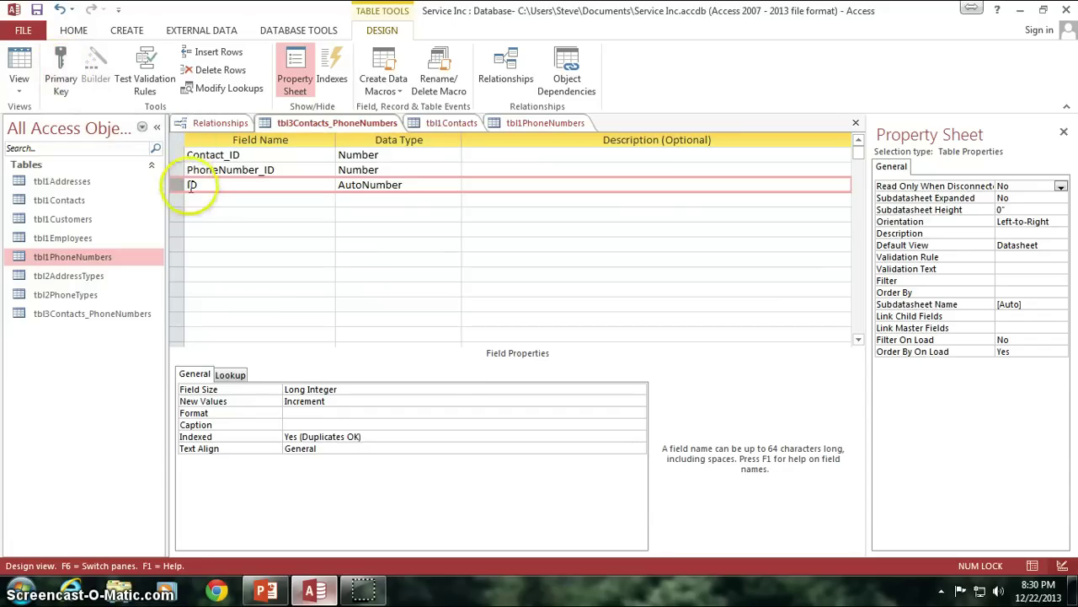
left_click(275, 183)
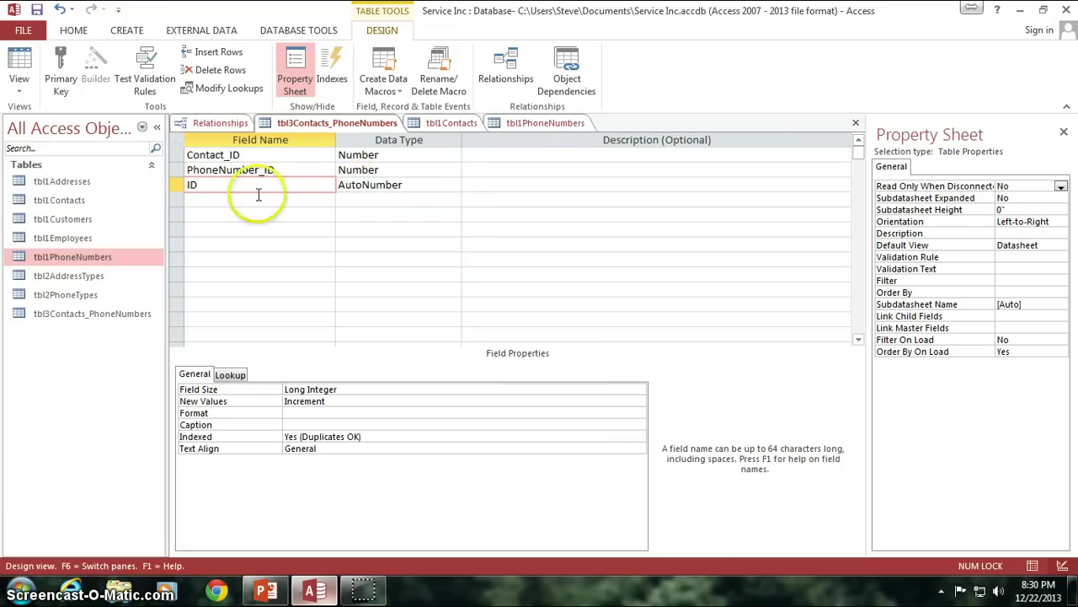
left_click(178, 185)
Step: Delete the ID field, then set Contact_ID plus PhoneNumber_ID as tbl3Contacts_PhoneNumbers' combined primary key
key("Delete")
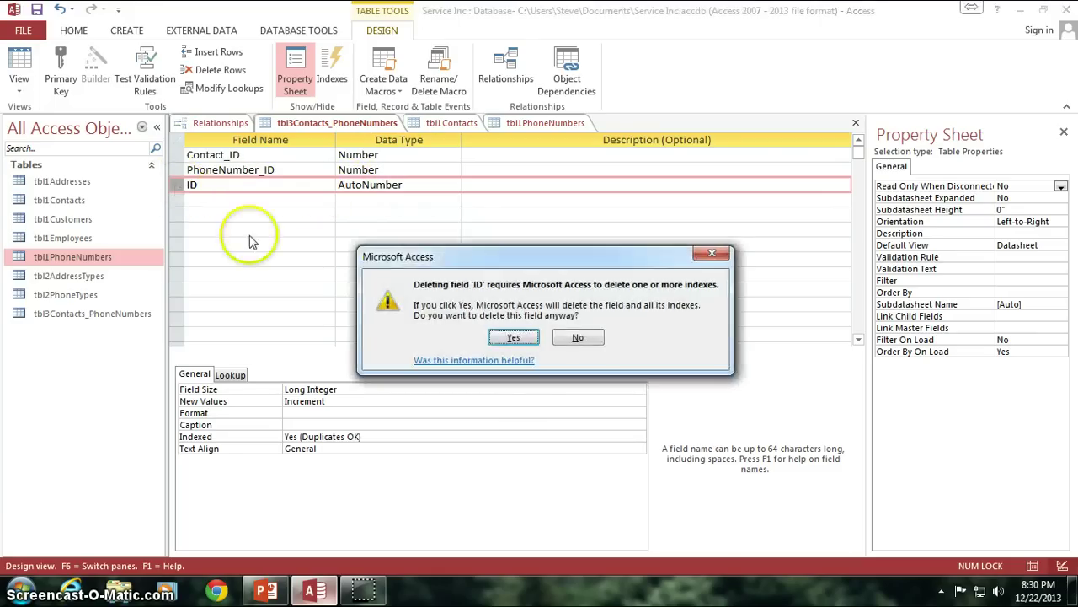
left_click(506, 335)
left_click(175, 155)
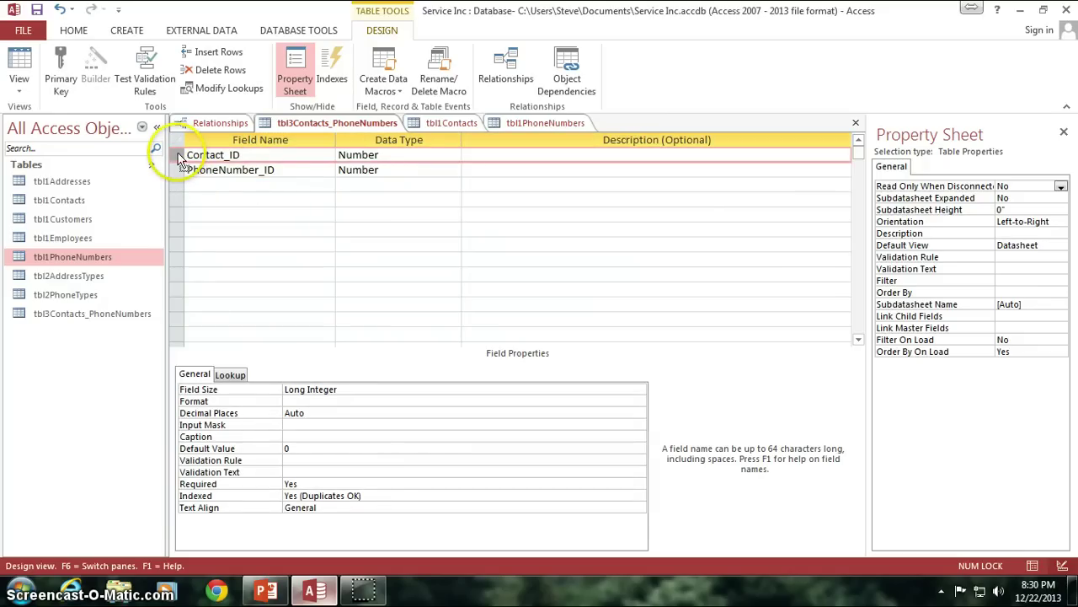
left_click_drag(175, 155, 177, 169)
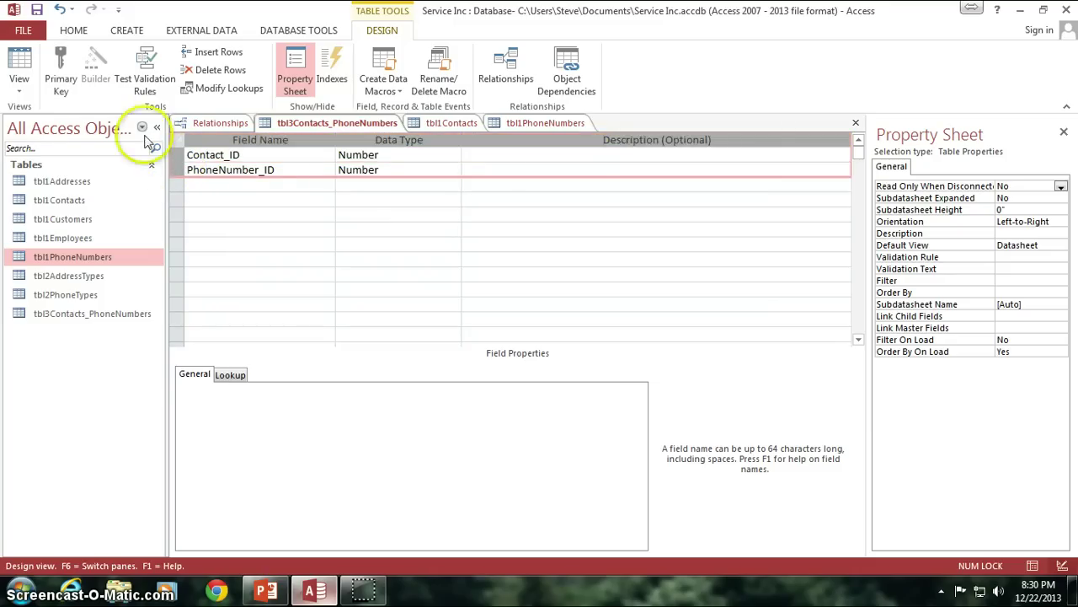
left_click(60, 76)
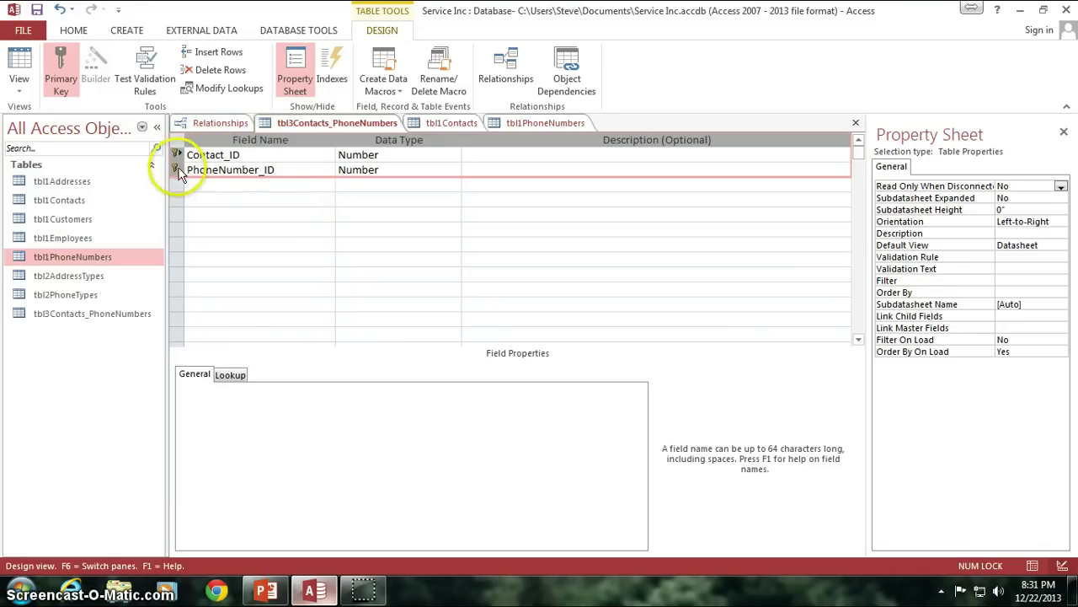
left_click(200, 198)
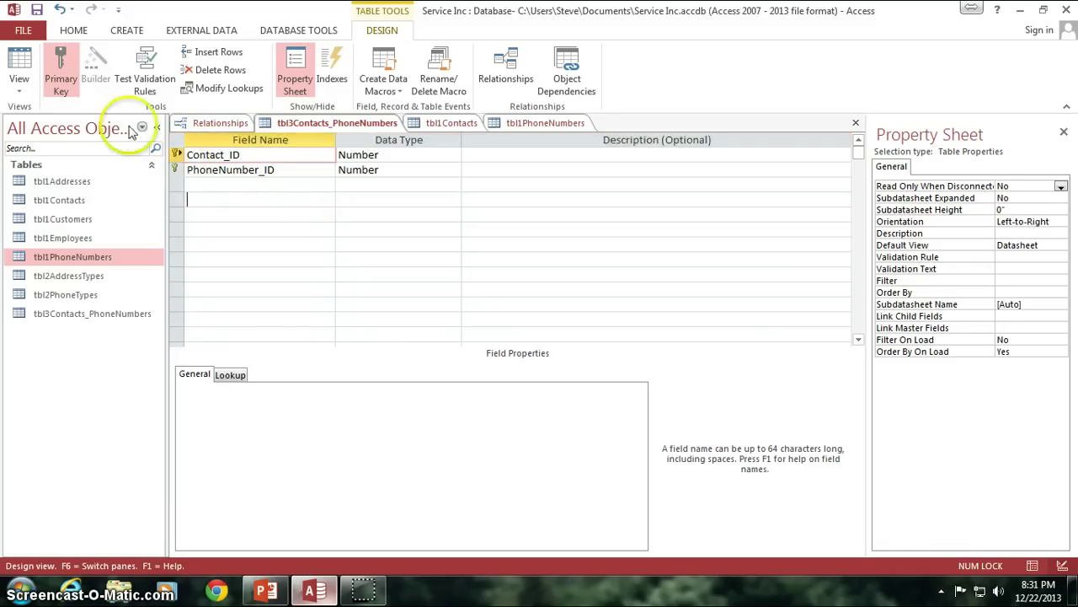
left_click(175, 155)
left_click(176, 170, "ctrl")
left_click(60, 68)
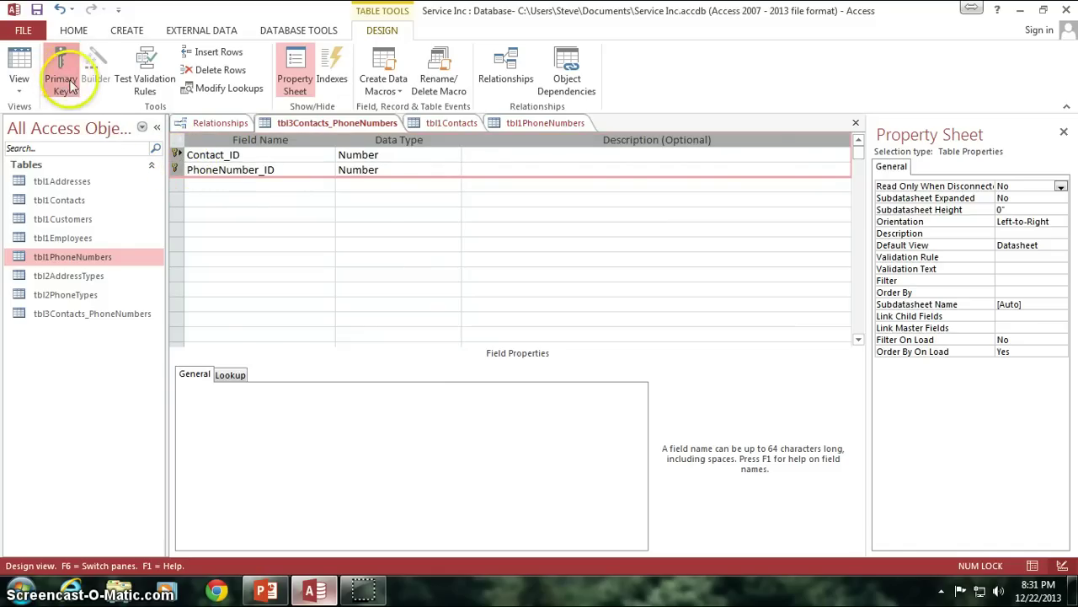
left_click(189, 158)
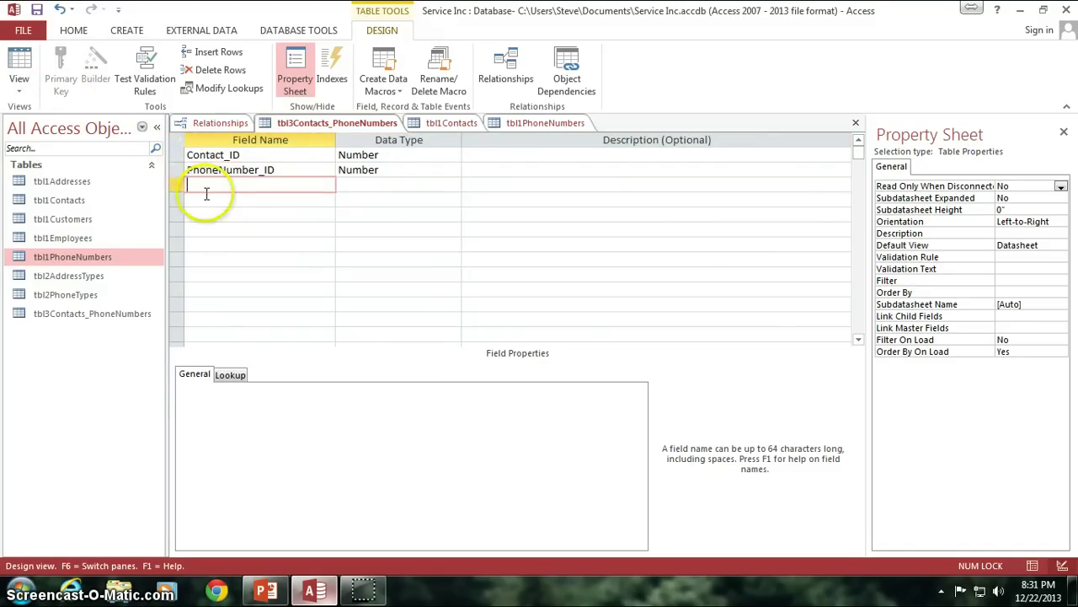
left_click_drag(177, 155, 176, 168)
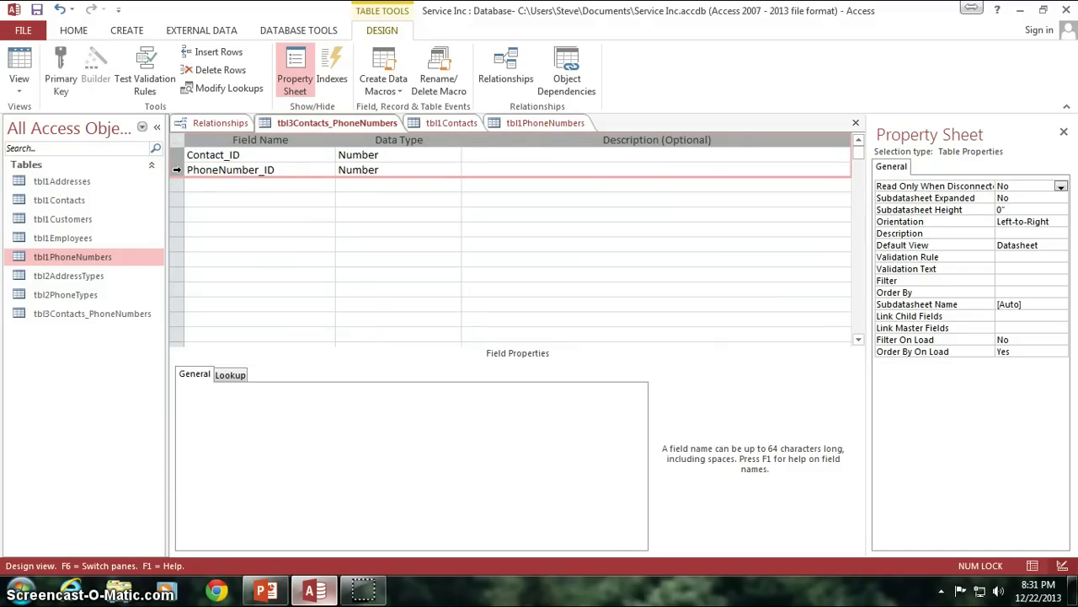
left_click(65, 74)
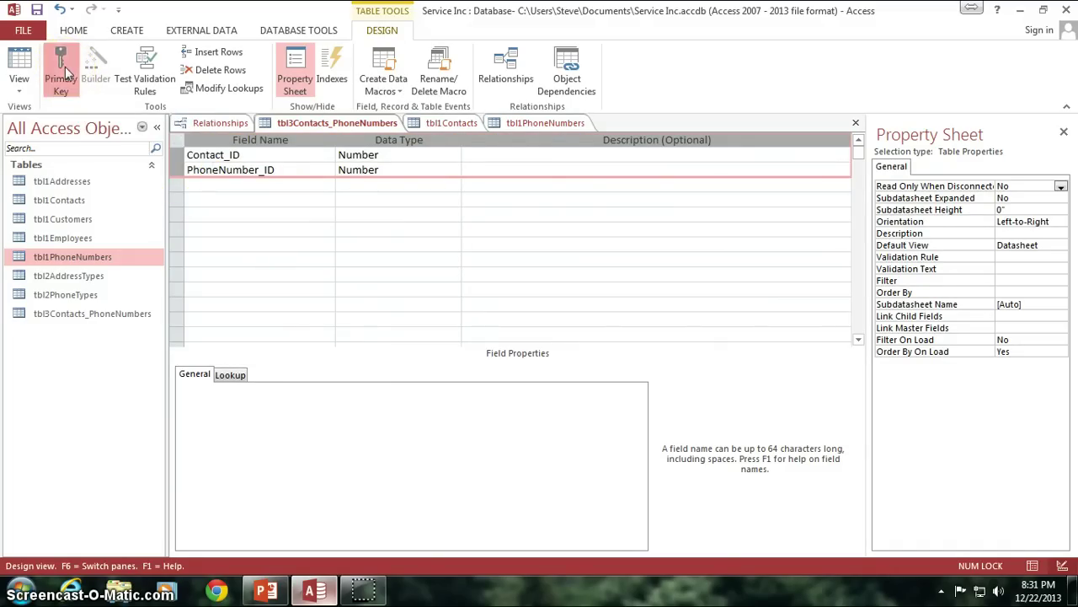
left_click(253, 185)
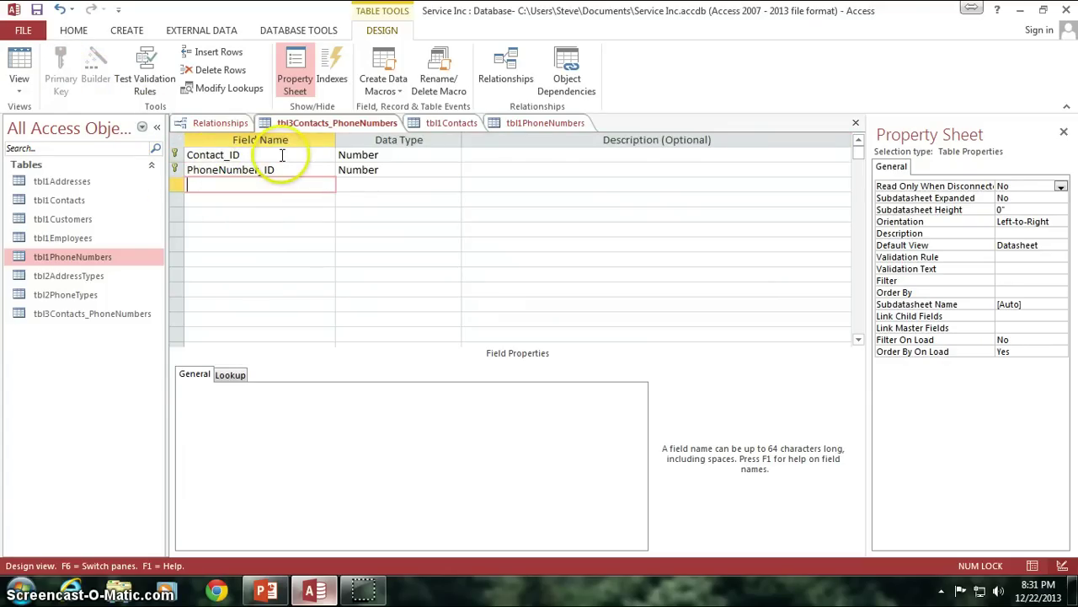
left_click_drag(277, 155, 190, 154)
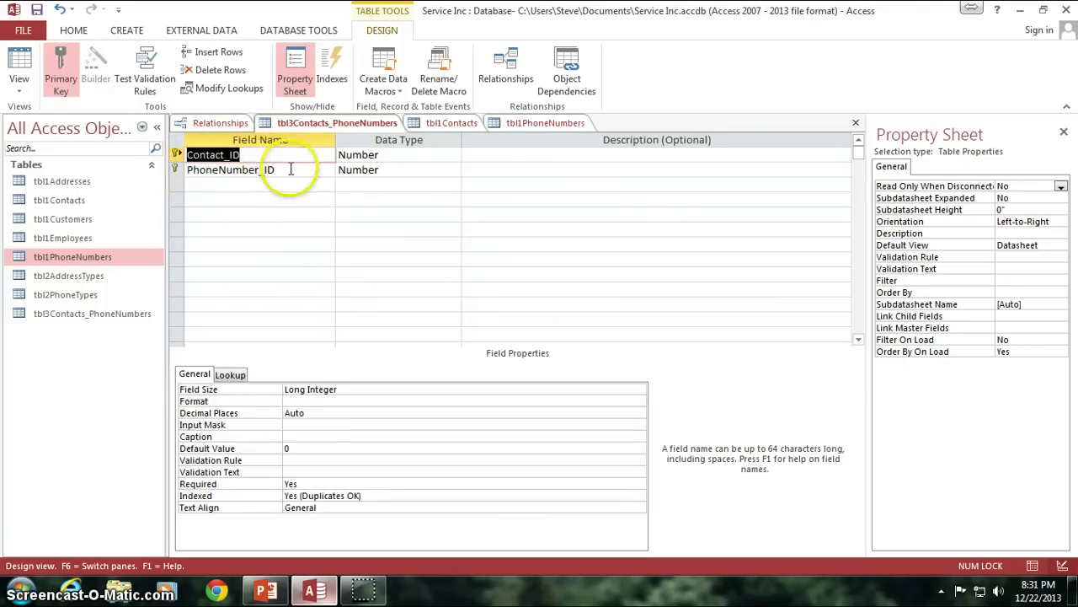
left_click_drag(284, 169, 226, 169)
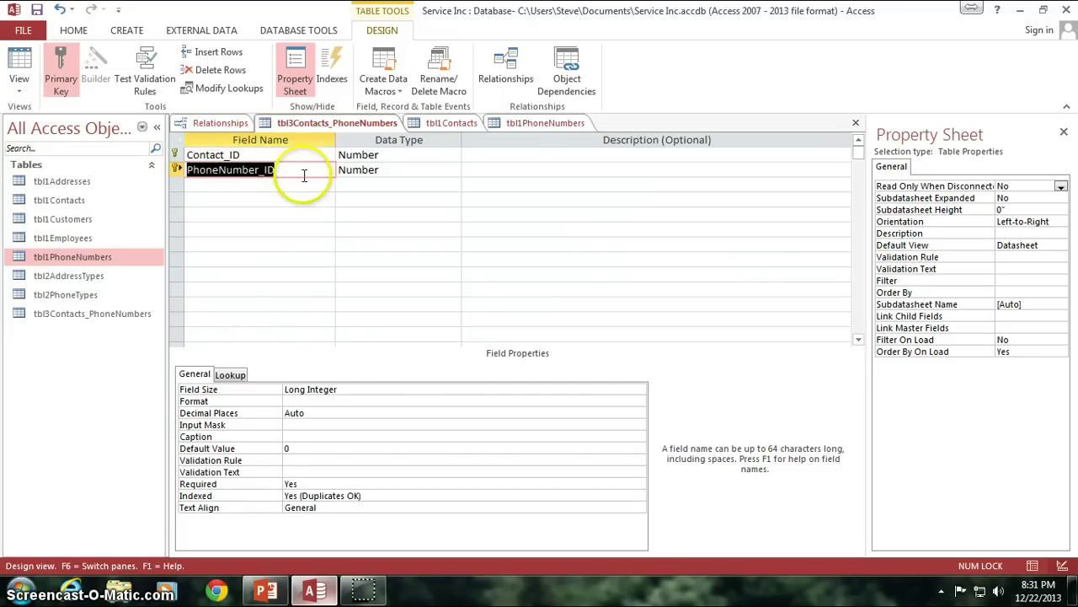
left_click(297, 169)
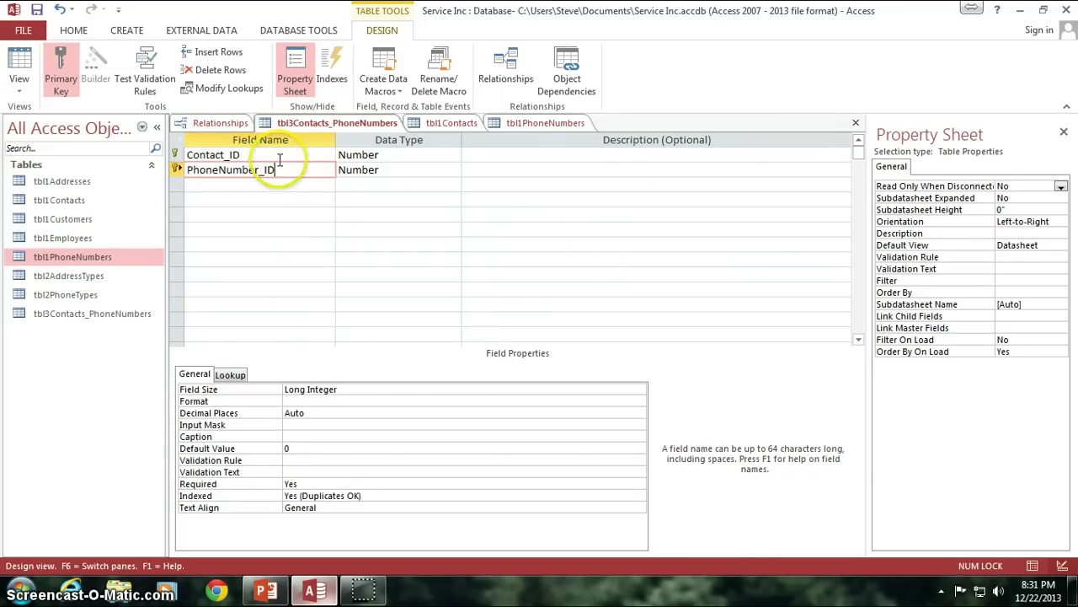
left_click(187, 155)
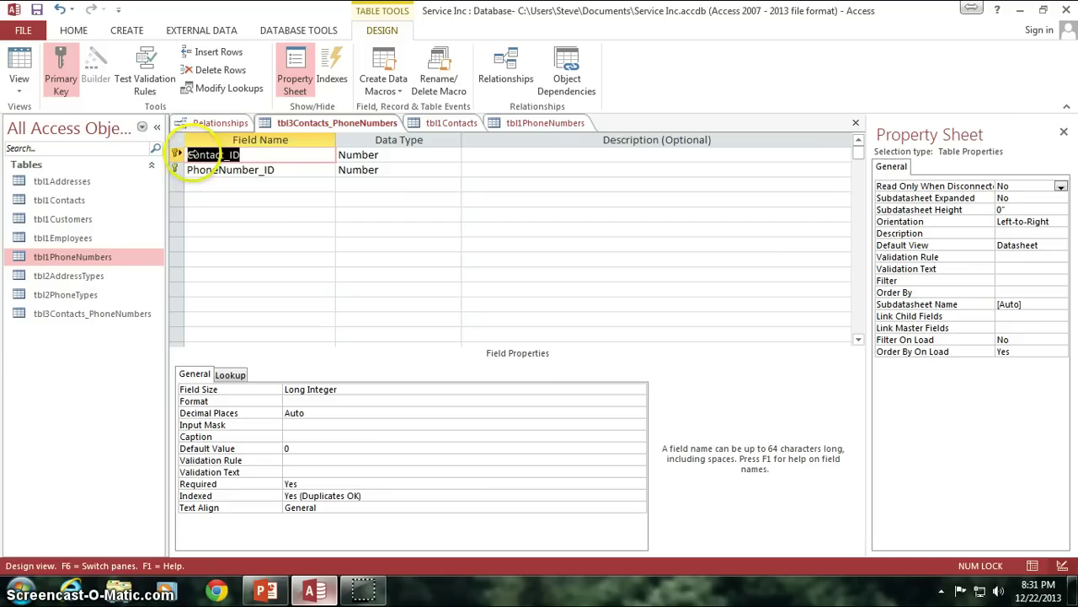
left_click(274, 187)
left_click_drag(294, 168, 160, 151)
left_click(253, 188)
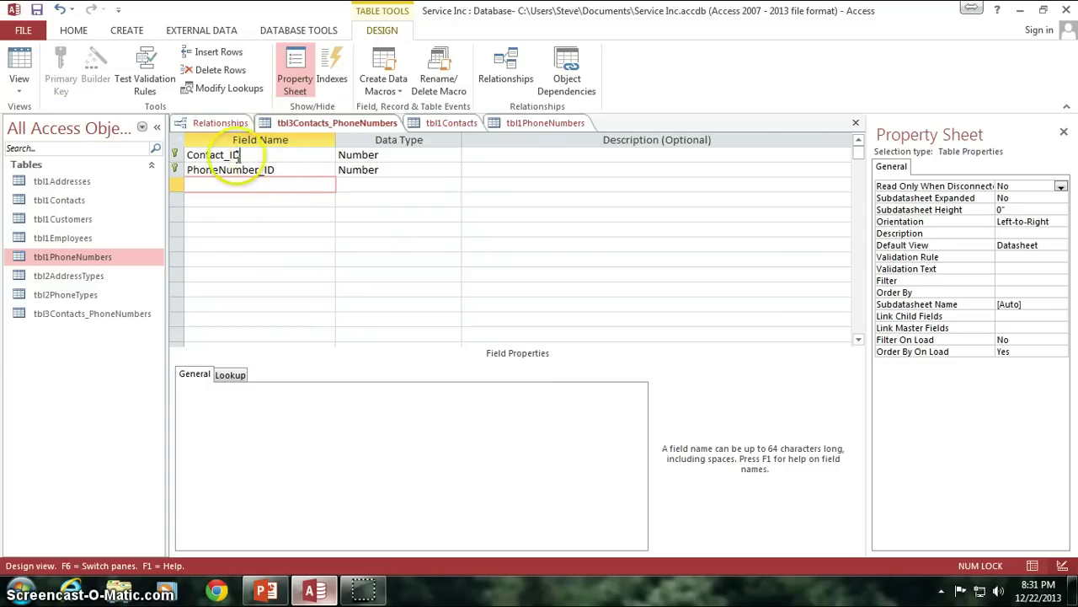
left_click(292, 171)
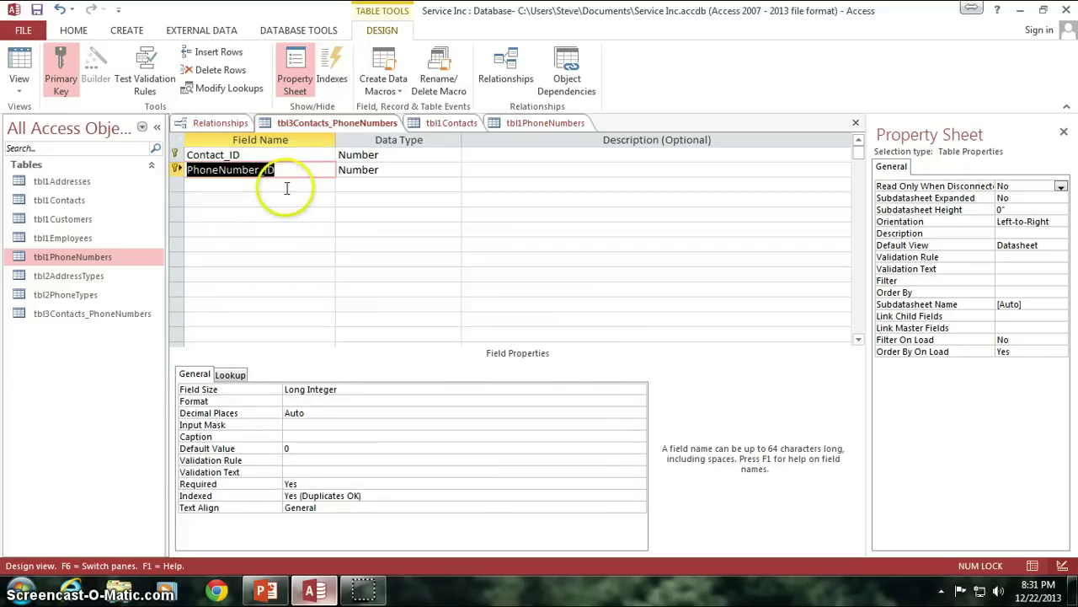
left_click(287, 186)
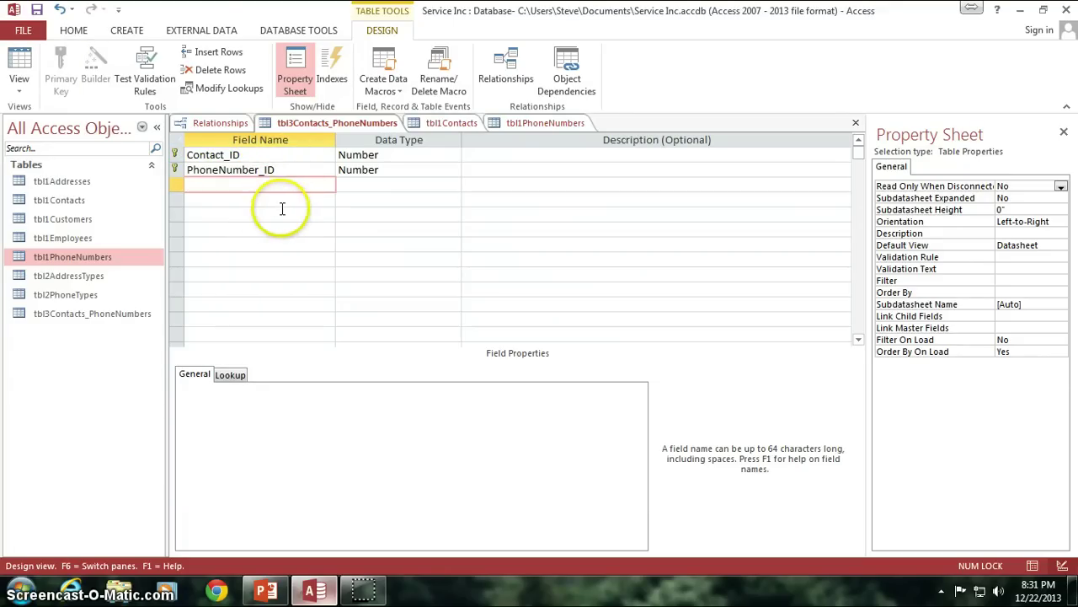
left_click(301, 181)
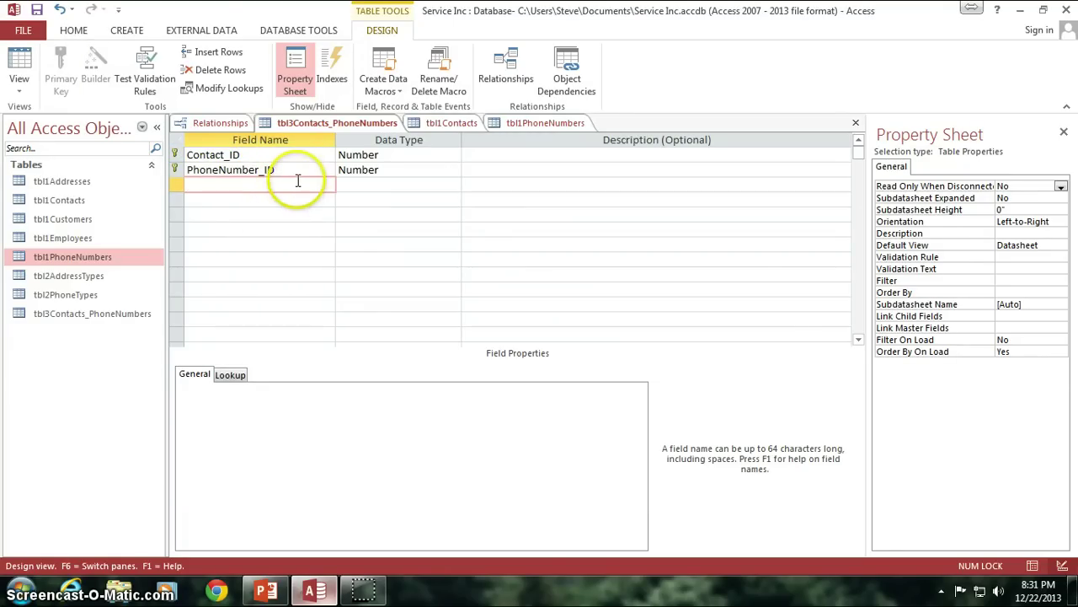
left_click(182, 170)
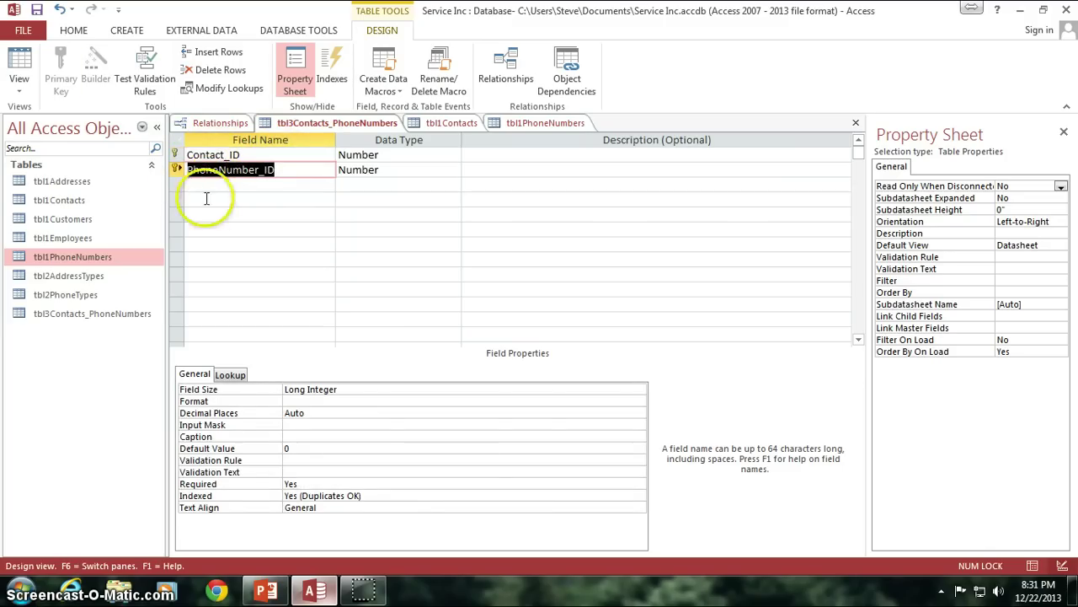